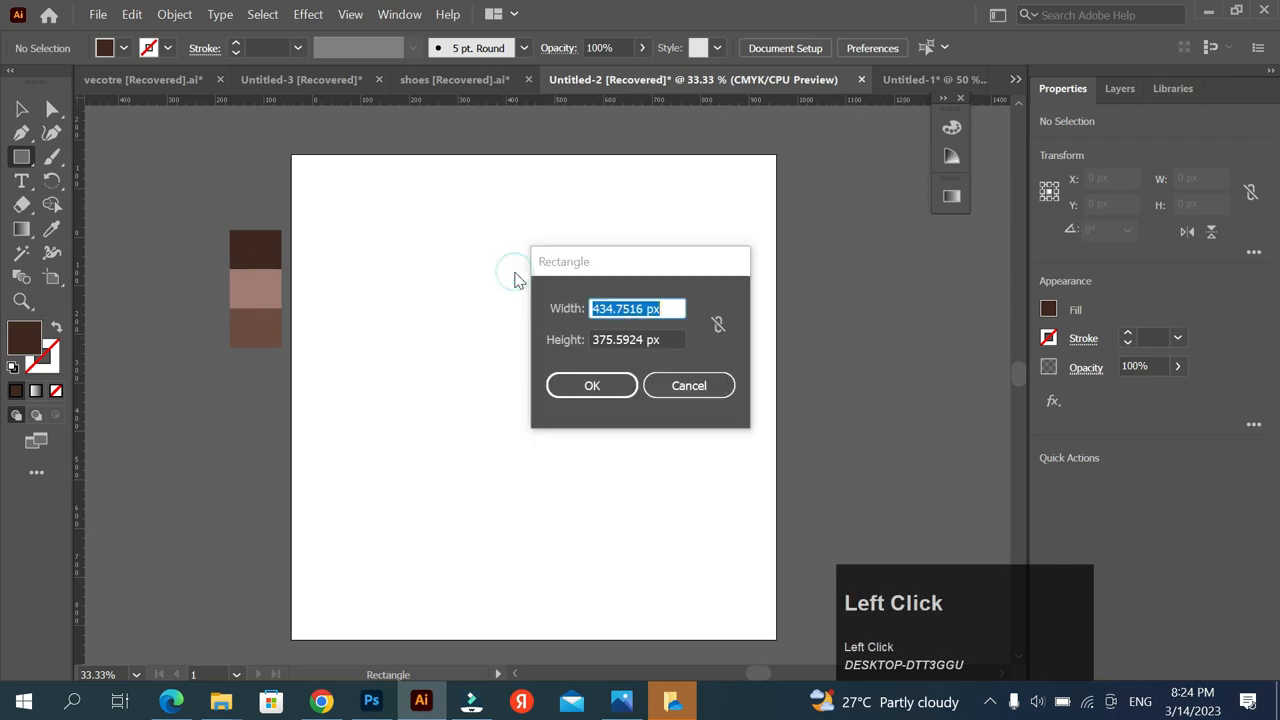
Create a 1000 by 1000 px square, position it over the artboard and fill it with a linear gradient
{"action": "type", "text": "1000"}
{"action": "key", "text": "Tab"}
{"action": "type", "text": "1000"}
{"action": "key", "text": "Return"}
{"action": "left_click", "coordinate": [21, 109]}
{"action": "scroll", "coordinate": [454, 398], "scroll_direction": "down", "scroll_amount": 1}
{"action": "left_click_drag", "start_coordinate": [663, 494], "coordinate": [495, 408]}
{"action": "left_click", "coordinate": [951, 196]}
{"action": "left_click", "coordinate": [798, 218]}
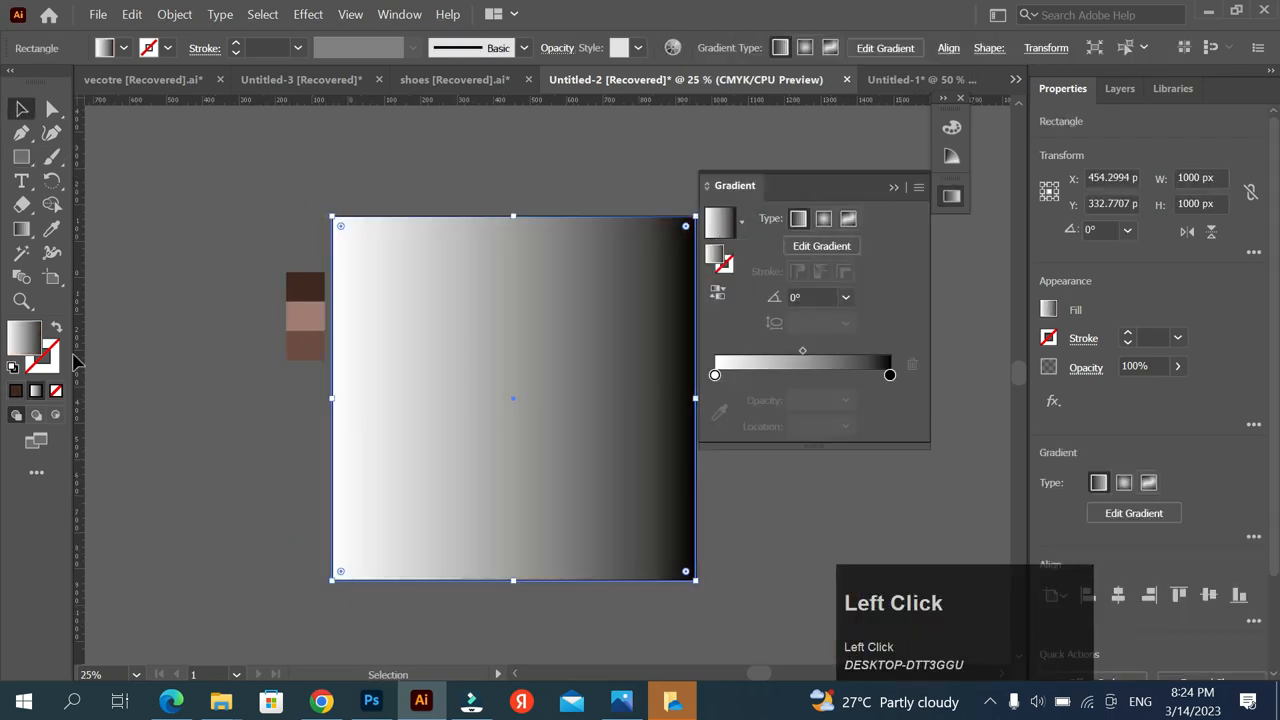
Color the square's gradient stops with a magenta swatch at the start and a green swatch at the end
{"action": "double_click", "coordinate": [715, 376]}
{"action": "left_click", "coordinate": [762, 440]}
{"action": "double_click", "coordinate": [890, 376]}
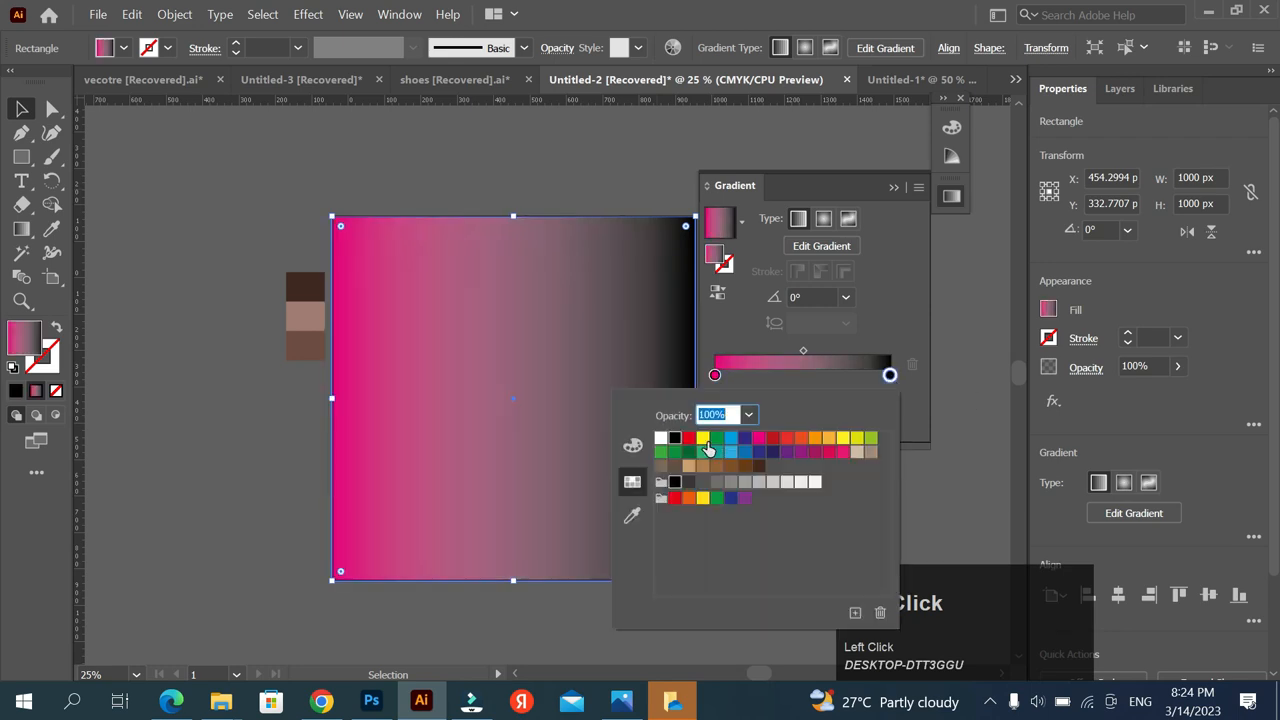
{"action": "left_click", "coordinate": [716, 442]}
Turn both gradient stops of the square black by raising their CMYK values to 100%
{"action": "left_click", "coordinate": [715, 376]}
{"action": "double_click", "coordinate": [715, 376]}
{"action": "left_click", "coordinate": [632, 446]}
{"action": "left_click_drag", "start_coordinate": [724, 453], "coordinate": [828, 453]}
{"action": "left_click_drag", "start_coordinate": [724, 503], "coordinate": [828, 503]}
{"action": "left_click_drag", "start_coordinate": [724, 528], "coordinate": [828, 528]}
{"action": "double_click", "coordinate": [890, 376]}
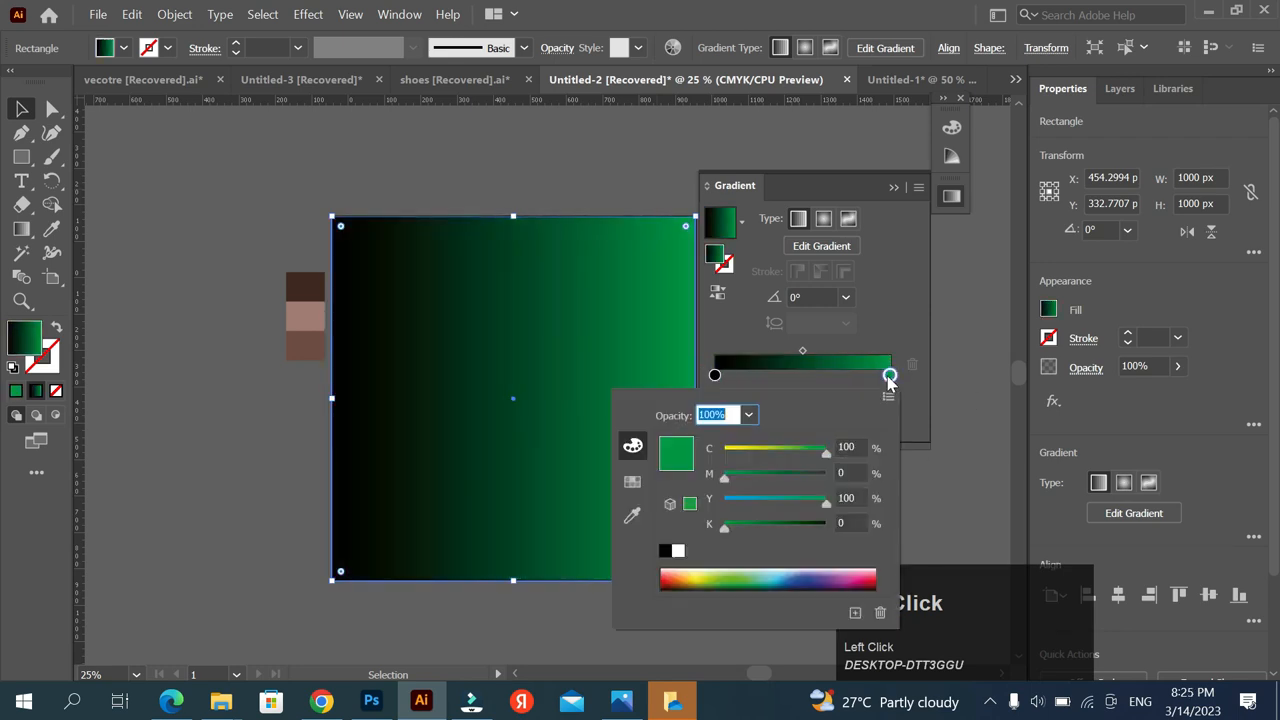
{"action": "left_click_drag", "start_coordinate": [724, 478], "coordinate": [828, 478]}
Sample the lowest brown reference swatch for the first gradient stop and the light brown middle swatch for the last stop
{"action": "left_click", "coordinate": [715, 375]}
{"action": "left_click", "coordinate": [718, 402]}
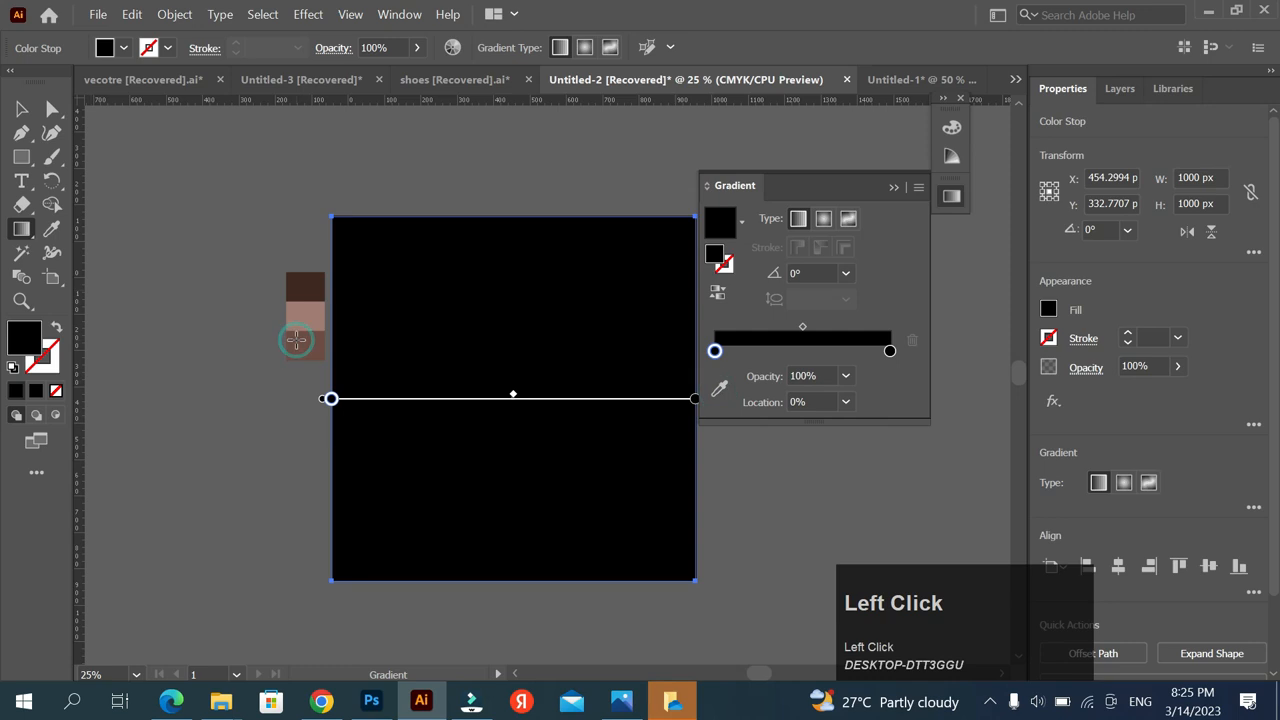
{"action": "left_click", "coordinate": [300, 338]}
{"action": "double_click", "coordinate": [890, 350]}
{"action": "left_click", "coordinate": [718, 388]}
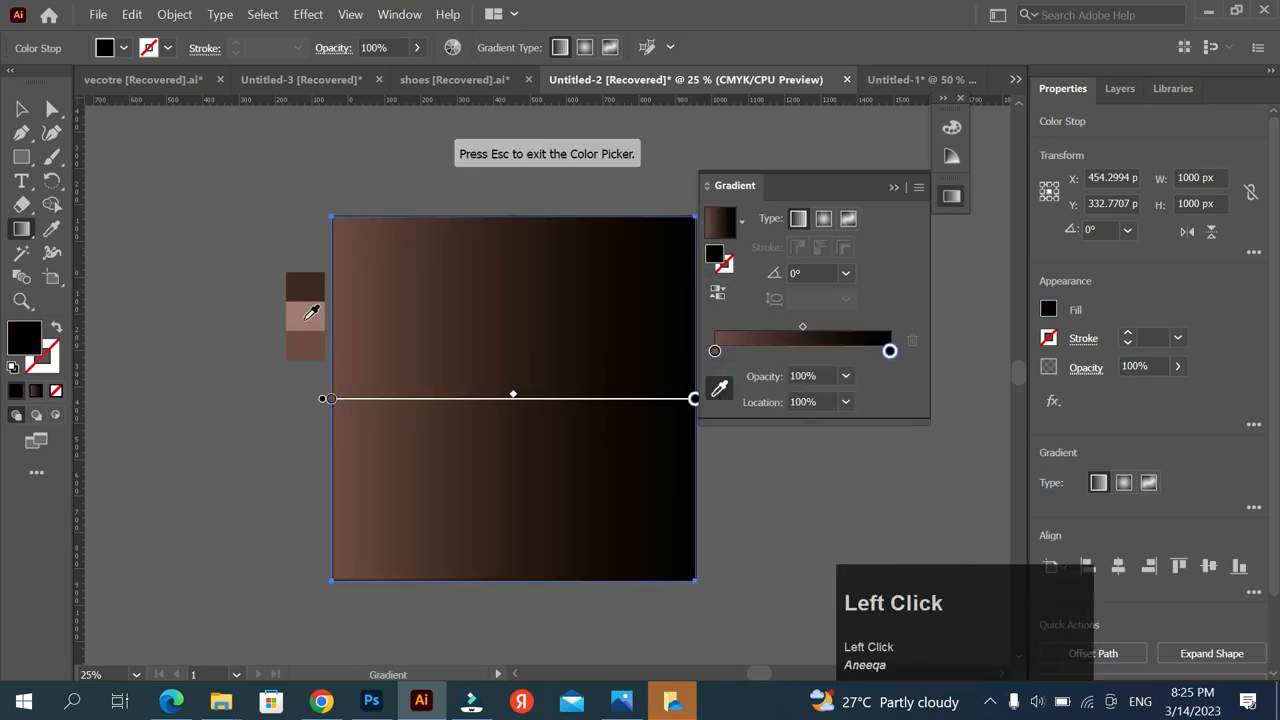
{"action": "left_click", "coordinate": [311, 313]}
Make the square's gradient radial, reverse it so the light brown is in the center, and adjust its spread and midpoint
{"action": "left_click", "coordinate": [823, 218]}
{"action": "left_click", "coordinate": [717, 291]}
{"action": "left_click_drag", "start_coordinate": [760, 185], "coordinate": [937, 206]}
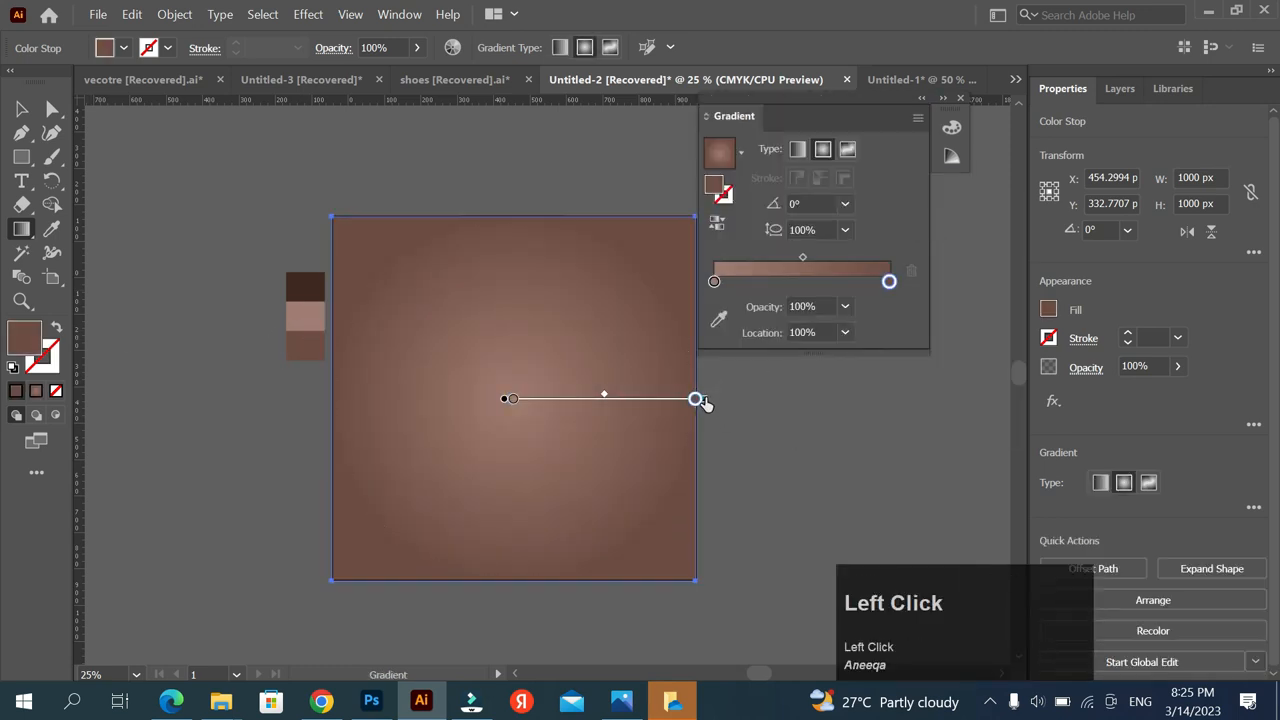
{"action": "left_click_drag", "start_coordinate": [729, 400], "coordinate": [738, 400]}
{"action": "left_click_drag", "start_coordinate": [615, 397], "coordinate": [590, 398]}
{"action": "left_click", "coordinate": [22, 109]}
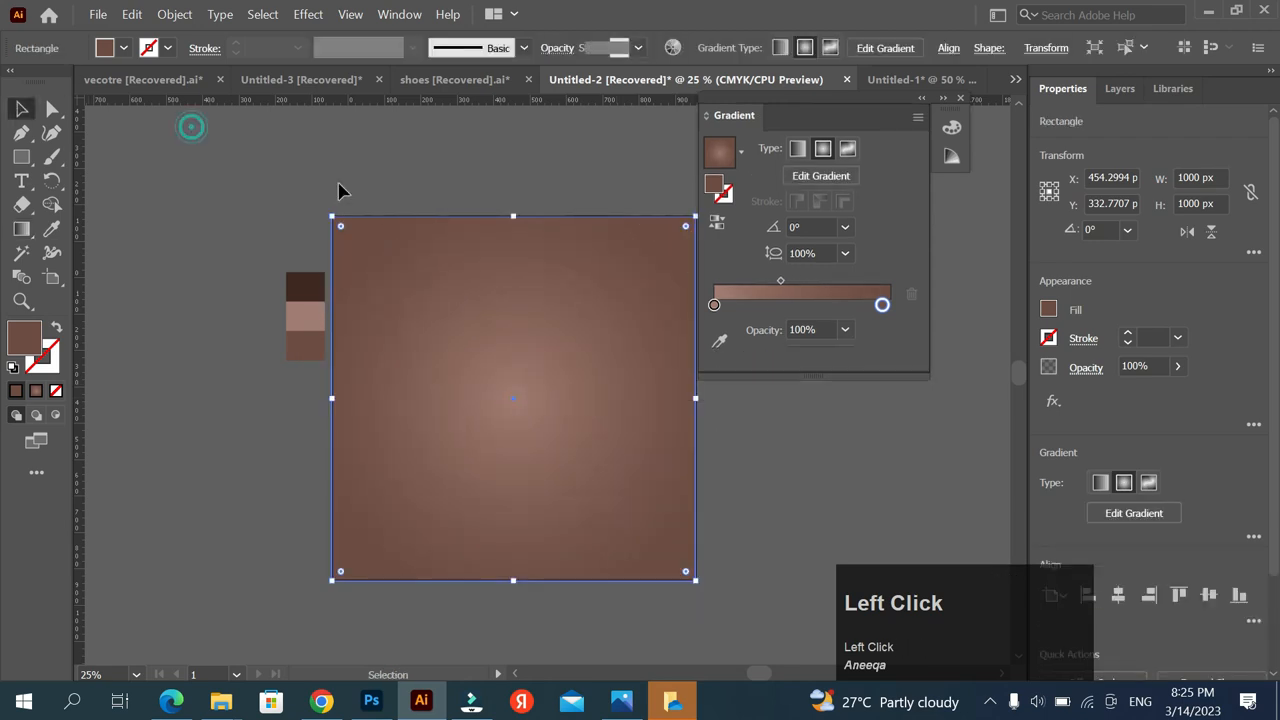
Deselect the square, collapse the gradient settings and arrange the floating panels beside the artboard
{"action": "left_click", "coordinate": [336, 187]}
{"action": "scroll", "coordinate": [328, 190], "scroll_direction": "down", "scroll_amount": 1}
{"action": "scroll", "coordinate": [532, 267], "scroll_direction": "up", "scroll_amount": 1}
{"action": "left_click", "coordinate": [532, 267]}
{"action": "left_click", "coordinate": [982, 116]}
{"action": "left_click_drag", "start_coordinate": [843, 114], "coordinate": [904, 177]}
{"action": "left_click_drag", "start_coordinate": [848, 168], "coordinate": [795, 177]}
{"action": "left_click_drag", "start_coordinate": [716, 108], "coordinate": [823, 136]}
{"action": "left_click_drag", "start_coordinate": [594, 330], "coordinate": [541, 310]}
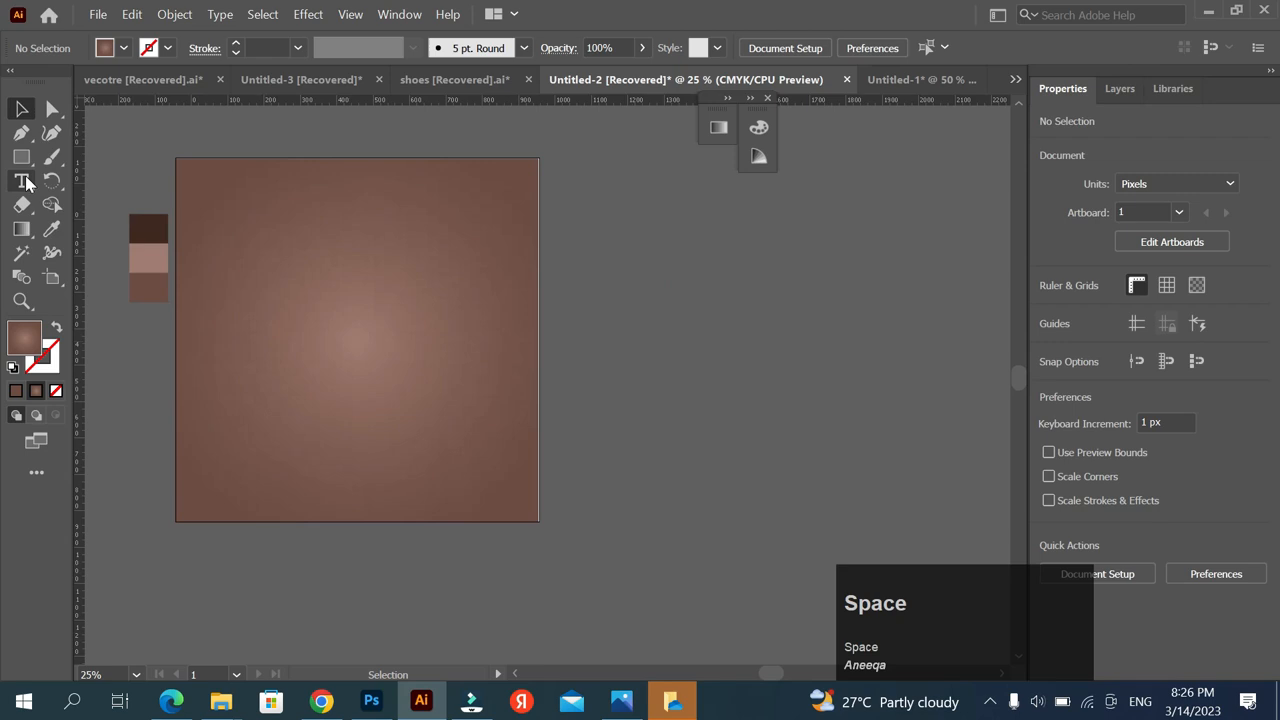
Draw a straight vertical line about 570 px long beside the artboard and swap its fill and stroke
{"action": "key", "text": "p"}
{"action": "left_click", "coordinate": [622, 211]}
{"action": "left_click", "coordinate": [622, 419], "text": "shift"}
{"action": "left_click", "coordinate": [55, 327]}
{"action": "left_click", "coordinate": [45, 367]}
Give the line a 100 px stroke and a width profile that tapers to a point at its lower end
{"action": "left_click_drag", "start_coordinate": [652, 113], "coordinate": [738, 143]}
{"action": "left_click", "coordinate": [814, 129]}
{"action": "left_click", "coordinate": [1178, 337]}
{"action": "scroll", "coordinate": [1214, 560], "scroll_direction": "down", "scroll_amount": 5}
{"action": "left_click", "coordinate": [1212, 688]}
{"action": "left_click", "coordinate": [627, 260]}
{"action": "left_click", "coordinate": [413, 48]}
{"action": "left_click", "coordinate": [350, 205]}
{"action": "left_click", "coordinate": [700, 260]}
Expand the appearance of the tapered line into a filled wedge shape
{"action": "left_click", "coordinate": [617, 249]}
{"action": "left_click", "coordinate": [174, 15]}
{"action": "left_click", "coordinate": [278, 248]}
{"action": "left_click", "coordinate": [698, 314]}
{"action": "left_click", "coordinate": [627, 290]}
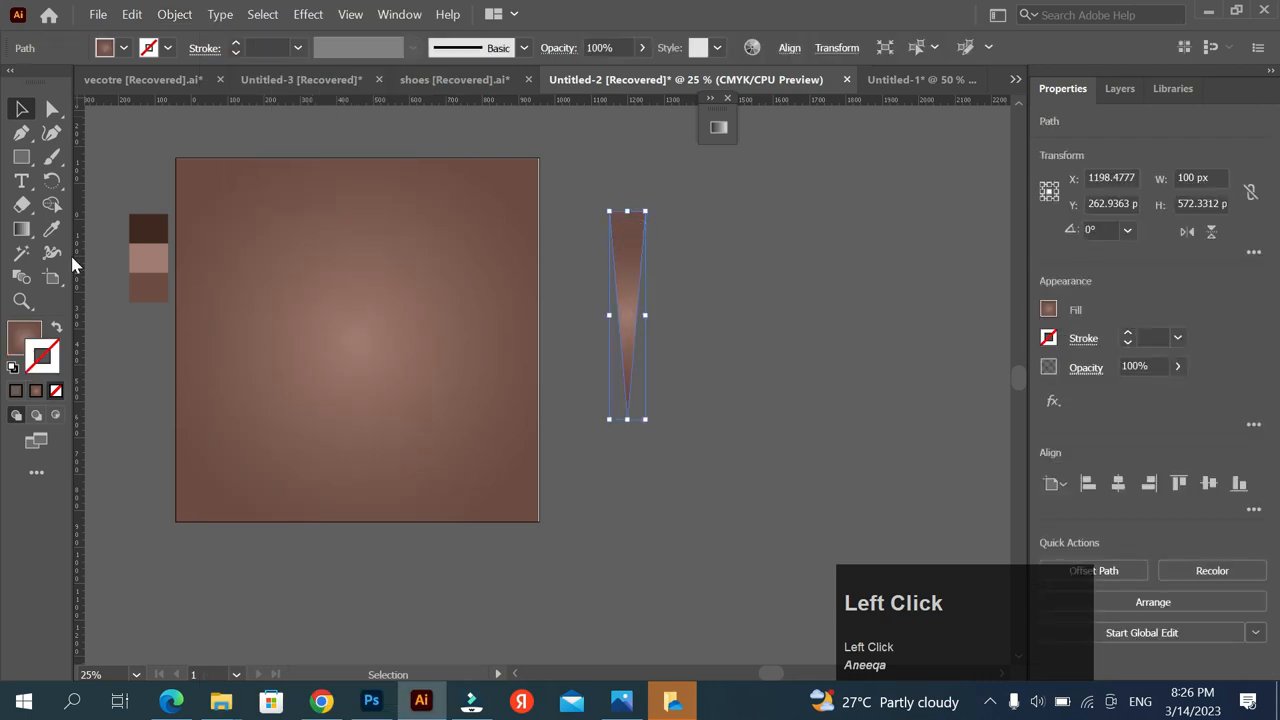
Fill the wedge with a linear gradient running from dark brown at its wide end to light brown at its tip
{"action": "left_click", "coordinate": [25, 334]}
{"action": "left_click", "coordinate": [814, 129]}
{"action": "left_click", "coordinate": [718, 128]}
{"action": "left_click", "coordinate": [565, 150]}
{"action": "left_click_drag", "start_coordinate": [600, 108], "coordinate": [811, 175]}
{"action": "mouse_move", "coordinate": [644, 186]}
{"action": "left_mouse_down"}
{"action": "mouse_move", "coordinate": [643, 452]}
{"action": "mouse_move", "coordinate": [627, 427]}
{"action": "mouse_move", "coordinate": [590, 412]}
{"action": "left_mouse_up"}
{"action": "left_click", "coordinate": [21, 109]}
{"action": "left_click", "coordinate": [695, 300]}
Draw a circle about 40 px across and position it at the wedge's narrow tip
{"action": "left_click", "coordinate": [21, 157]}
{"action": "left_click", "coordinate": [108, 182]}
{"action": "scroll", "coordinate": [673, 428], "scroll_direction": "up", "scroll_amount": 2}
{"action": "scroll", "coordinate": [582, 398], "scroll_direction": "up", "scroll_amount": 2}
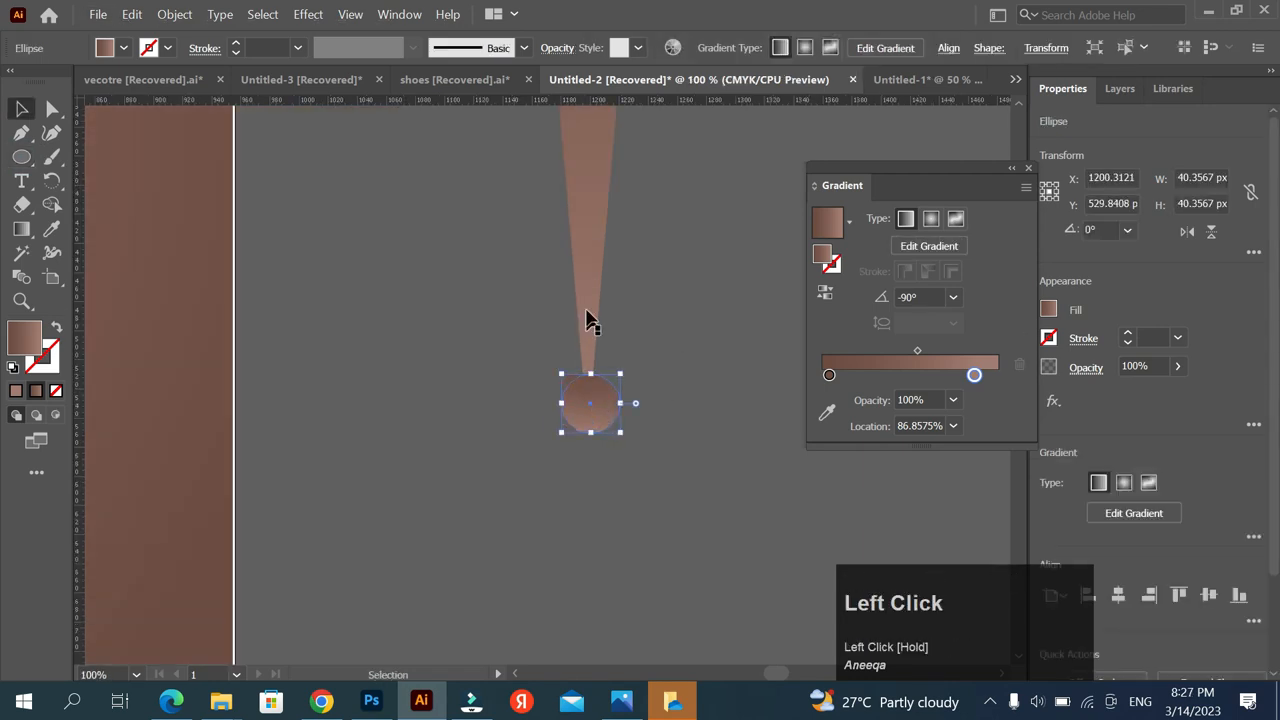
{"action": "scroll", "coordinate": [604, 320], "scroll_direction": "down", "scroll_amount": 1}
{"action": "left_click_drag", "start_coordinate": [602, 369], "coordinate": [602, 403]}
{"action": "left_click", "coordinate": [613, 374]}
Reapply the wedge's gradient along its length so the light brown end falls near the tip
{"action": "scroll", "coordinate": [611, 374], "scroll_direction": "down", "scroll_amount": 2}
{"action": "left_click", "coordinate": [554, 405]}
{"action": "left_click", "coordinate": [21, 229]}
{"action": "left_click_drag", "start_coordinate": [554, 482], "coordinate": [554, 489]}
{"action": "left_click", "coordinate": [21, 109]}
Rotate a copy of the wedge around the small circle's center and repeat the copy to form a full ring of rays
{"action": "left_click", "coordinate": [52, 181]}
{"action": "scroll", "coordinate": [554, 563], "scroll_direction": "up", "scroll_amount": 3}
{"action": "left_click", "coordinate": [554, 563], "text": "alt"}
{"action": "left_click", "coordinate": [532, 422]}
{"action": "scroll", "coordinate": [547, 413], "scroll_direction": "down", "scroll_amount": 5}
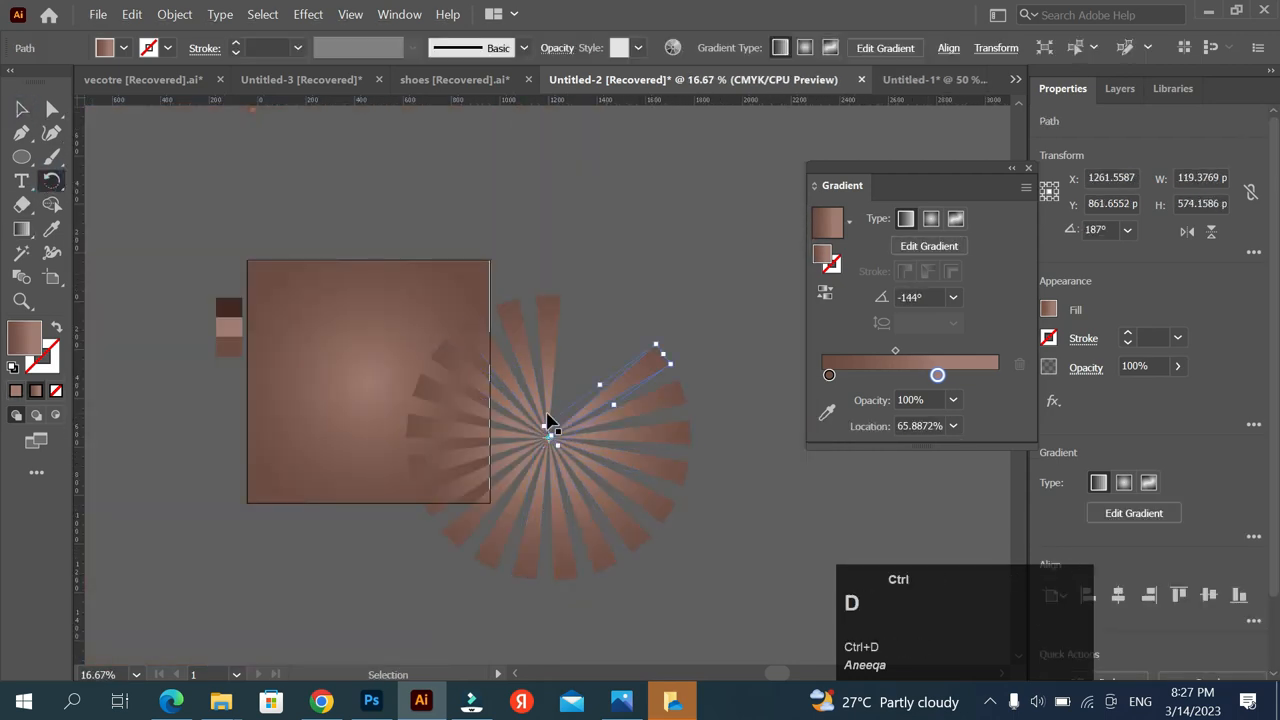
Move the ring of rays clear of the artboard and unlock all locked objects
{"action": "key", "text": "ctrl+2"}
{"action": "left_click_drag", "start_coordinate": [700, 600], "coordinate": [690, 297]}
{"action": "scroll", "coordinate": [540, 430], "scroll_direction": "down", "scroll_amount": 1}
{"action": "key", "text": "space"}
{"action": "left_click_drag", "start_coordinate": [536, 202], "coordinate": [417, 212]}
{"action": "left_click", "coordinate": [417, 212]}
{"action": "key", "text": "ctrl+alt+2"}
Place a copy of the gradient square outside the artboard, clear of the rays
{"action": "left_click_drag", "start_coordinate": [266, 353], "coordinate": [549, 271]}
{"action": "scroll", "coordinate": [582, 277], "scroll_direction": "up", "scroll_amount": 2}
{"action": "left_click", "coordinate": [757, 429]}
{"action": "left_click_drag", "start_coordinate": [677, 223], "coordinate": [236, 456]}
Group all the rays and enlarge the group to about 1470 px wide, centered over the copied square
{"action": "left_click_drag", "start_coordinate": [351, 203], "coordinate": [797, 582]}
{"action": "key", "text": "ctrl+g"}
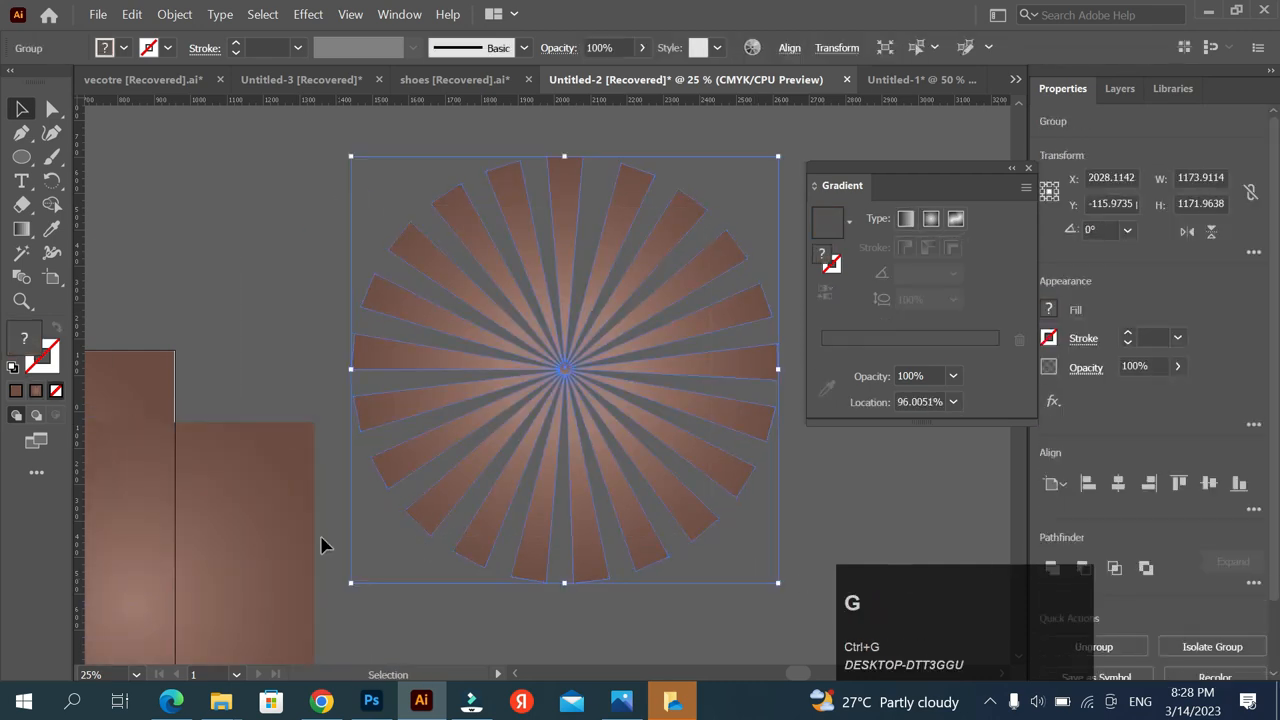
{"action": "left_click_drag", "start_coordinate": [671, 268], "coordinate": [667, 258]}
{"action": "left_click_drag", "start_coordinate": [637, 320], "coordinate": [646, 329]}
{"action": "left_click", "coordinate": [770, 352]}
{"action": "left_click_drag", "start_coordinate": [778, 583], "coordinate": [832, 638]}
{"action": "left_click", "coordinate": [352, 198]}
{"action": "left_click", "coordinate": [388, 226]}
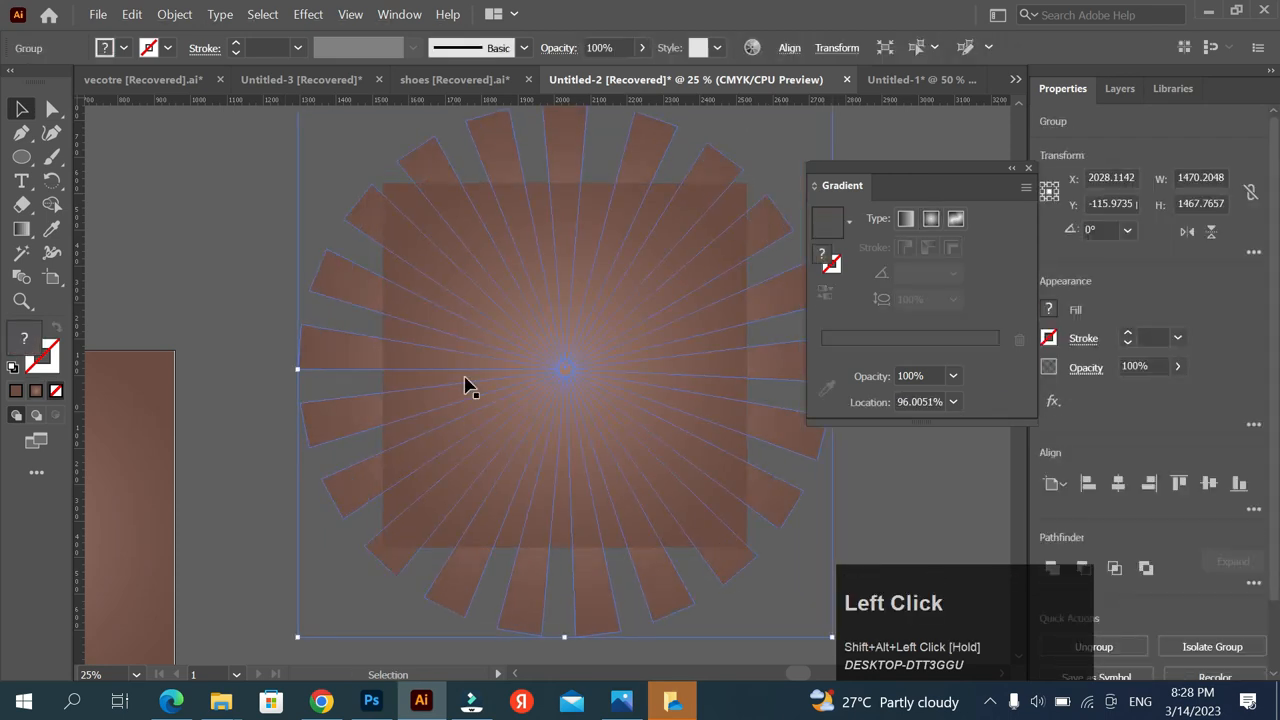
Clip the ray group to the copied square with a clipping mask
{"action": "scroll", "coordinate": [467, 380], "scroll_direction": "down", "scroll_amount": 1}
{"action": "left_click", "coordinate": [711, 228]}
{"action": "left_click_drag", "start_coordinate": [482, 460], "coordinate": [472, 466]}
{"action": "right_click", "coordinate": [545, 351]}
{"action": "left_click", "coordinate": [596, 507]}
Move the clipped rays onto the gradient square on the artboard
{"action": "left_click", "coordinate": [702, 358]}
{"action": "scroll", "coordinate": [702, 358], "scroll_direction": "down", "scroll_amount": 2}
{"action": "left_click_drag", "start_coordinate": [623, 363], "coordinate": [430, 418]}
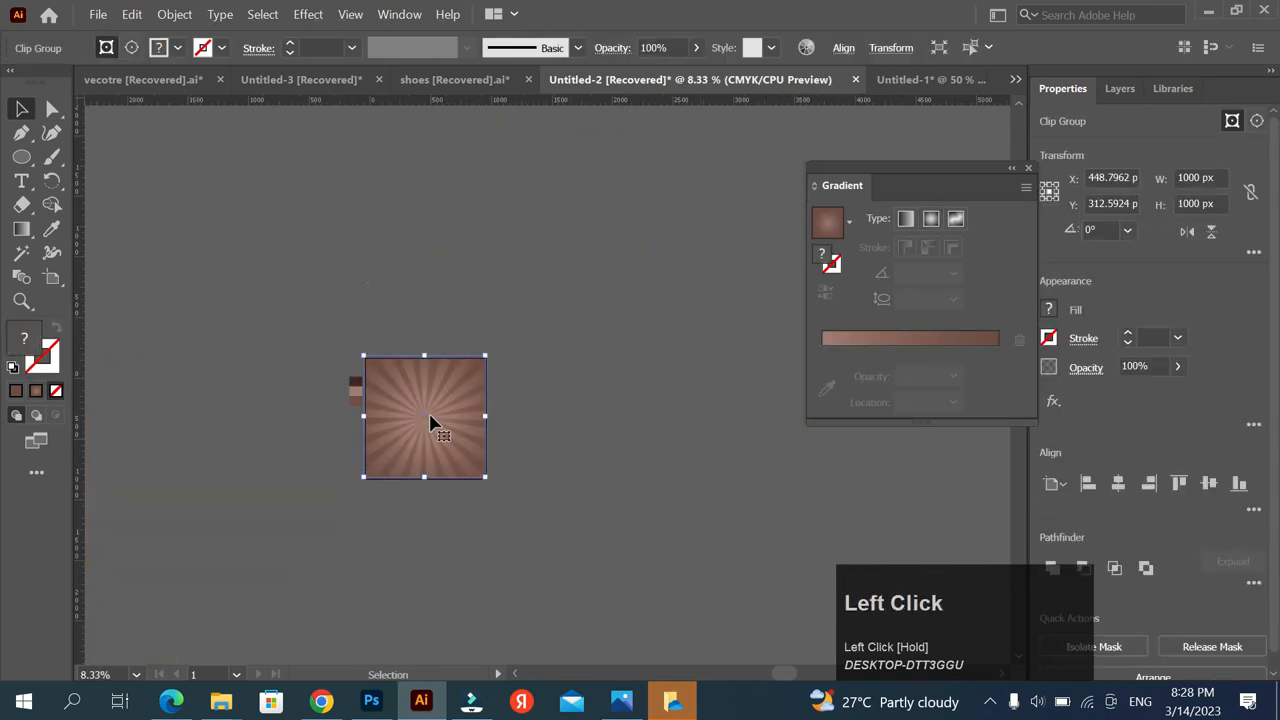
Lower the opacity of the clipped rays to 36%
{"action": "scroll", "coordinate": [430, 418], "scroll_direction": "up", "scroll_amount": 3}
{"action": "left_click", "coordinate": [1086, 368]}
{"action": "left_click", "coordinate": [929, 404]}
{"action": "left_click", "coordinate": [926, 126]}
{"action": "left_click", "coordinate": [1178, 367]}
{"action": "left_click_drag", "start_coordinate": [1177, 391], "coordinate": [1128, 392]}
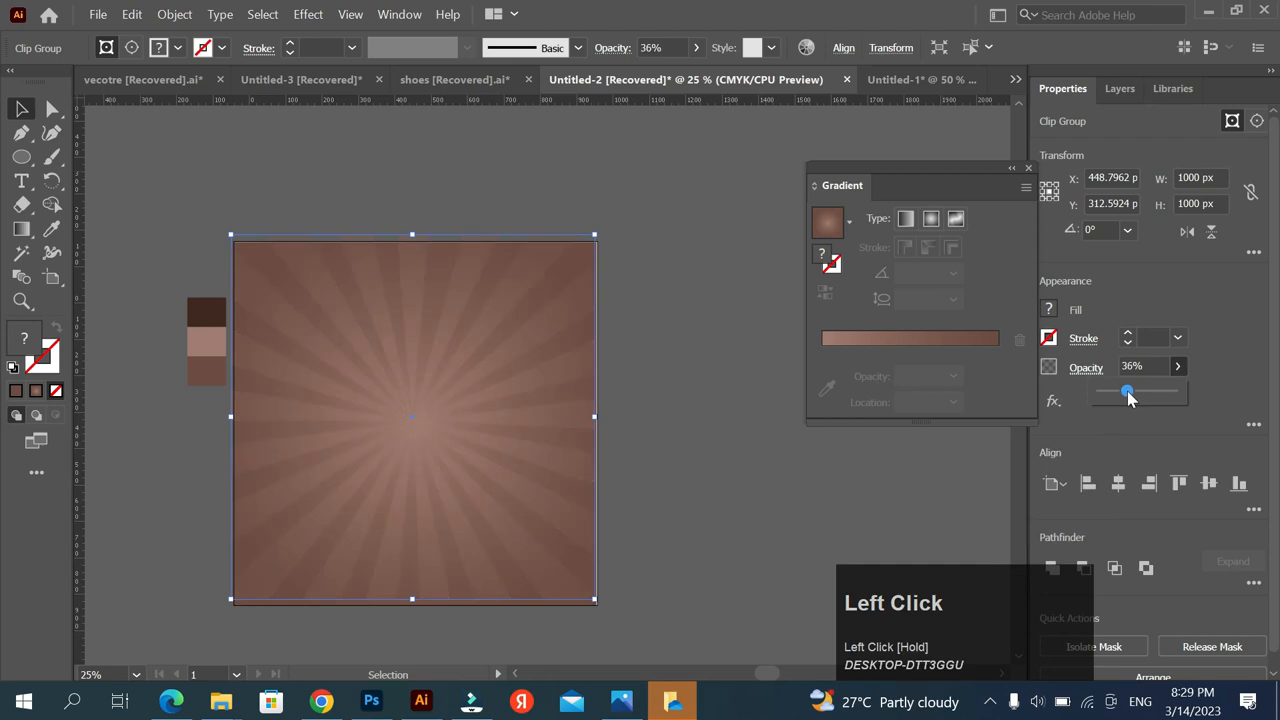
{"action": "left_click", "coordinate": [344, 153]}
Nudge the background square and the clipped rays together 4 px to the right, and deselect them
{"action": "left_click_drag", "start_coordinate": [651, 254], "coordinate": [430, 525]}
{"action": "key", "text": "Right"}
{"action": "key", "text": "Right"}
{"action": "key", "text": "Right"}
{"action": "key", "text": "Right"}
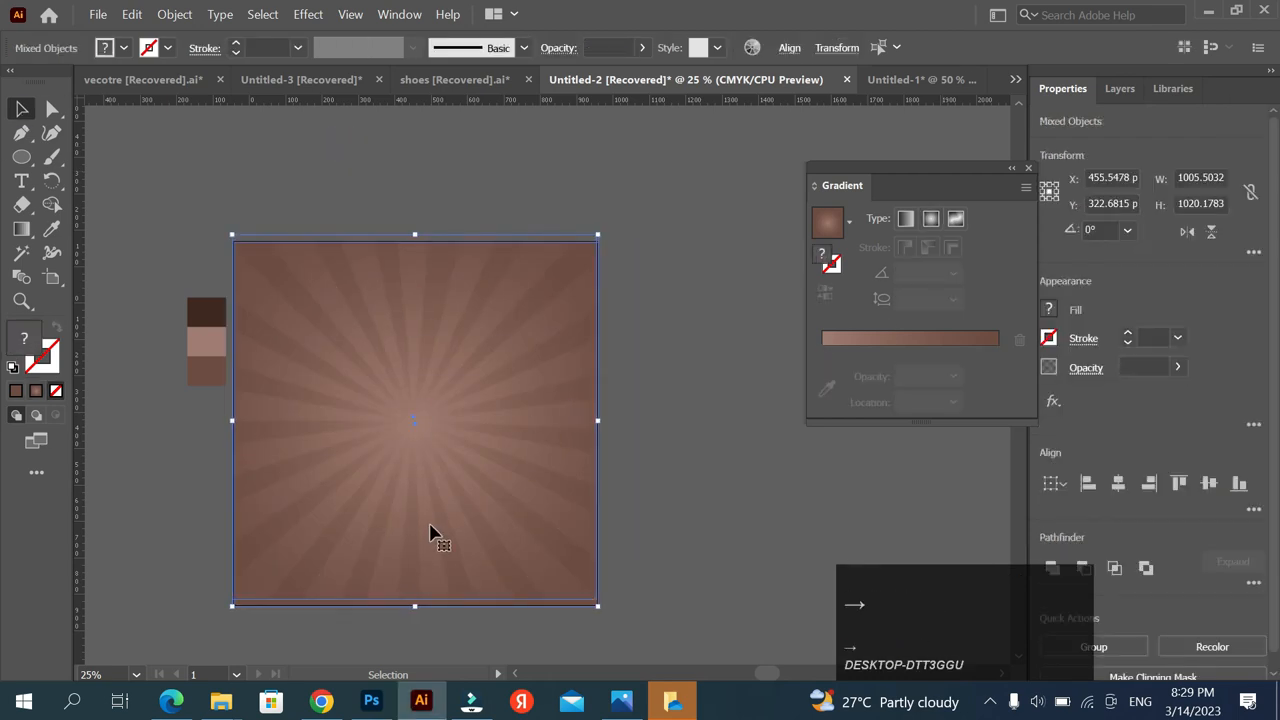
{"action": "left_click", "coordinate": [635, 451]}
Draw a circle about 589 px in diameter and position it over the right part of the sunburst
{"action": "left_click_drag", "start_coordinate": [374, 432], "coordinate": [374, 346]}
{"action": "left_click_drag", "start_coordinate": [22, 157], "coordinate": [74, 180]}
{"action": "left_click_drag", "start_coordinate": [649, 297], "coordinate": [750, 510]}
{"action": "key", "text": "v"}
{"action": "left_click_drag", "start_coordinate": [707, 333], "coordinate": [586, 327]}
Copy the circle beside the artboard, add an anchor point on its upper-left edge and pull it inward to form a notch
{"action": "left_click_drag", "start_coordinate": [338, 355], "coordinate": [646, 374]}
{"action": "left_click", "coordinate": [587, 304]}
{"action": "key", "text": "a"}
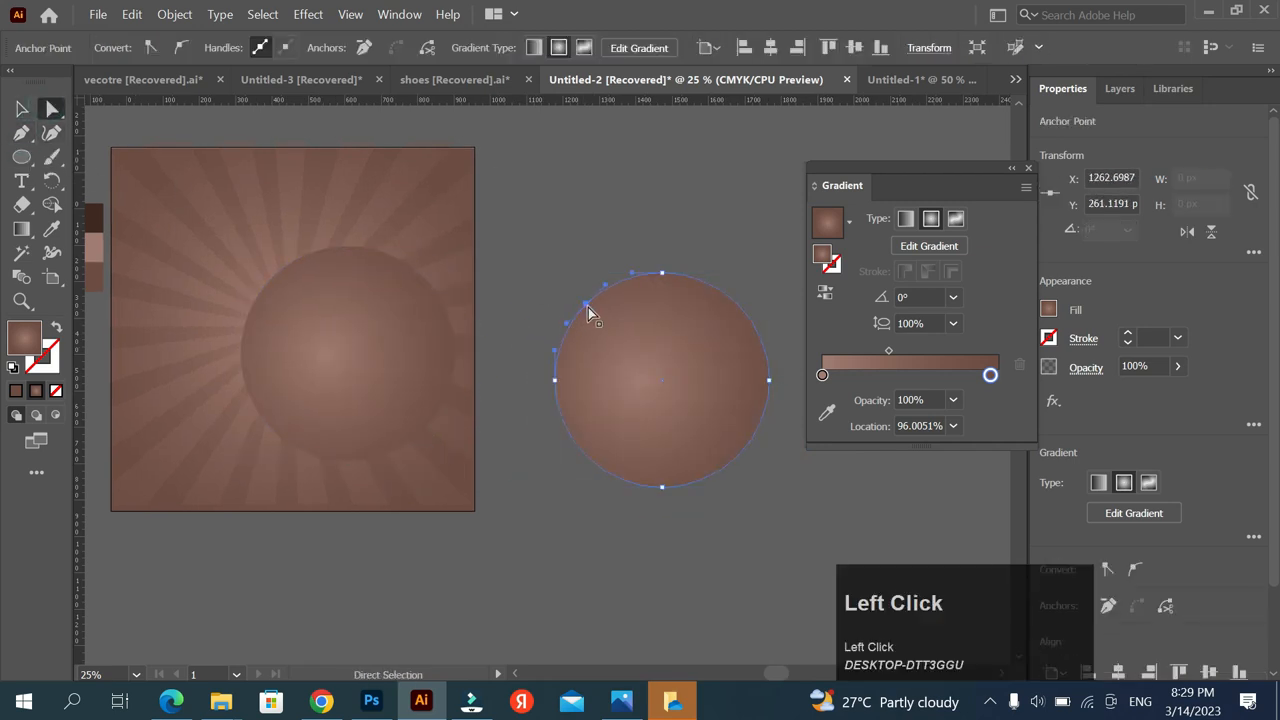
{"action": "scroll", "coordinate": [628, 370], "scroll_direction": "up", "scroll_amount": 2, "text": "alt"}
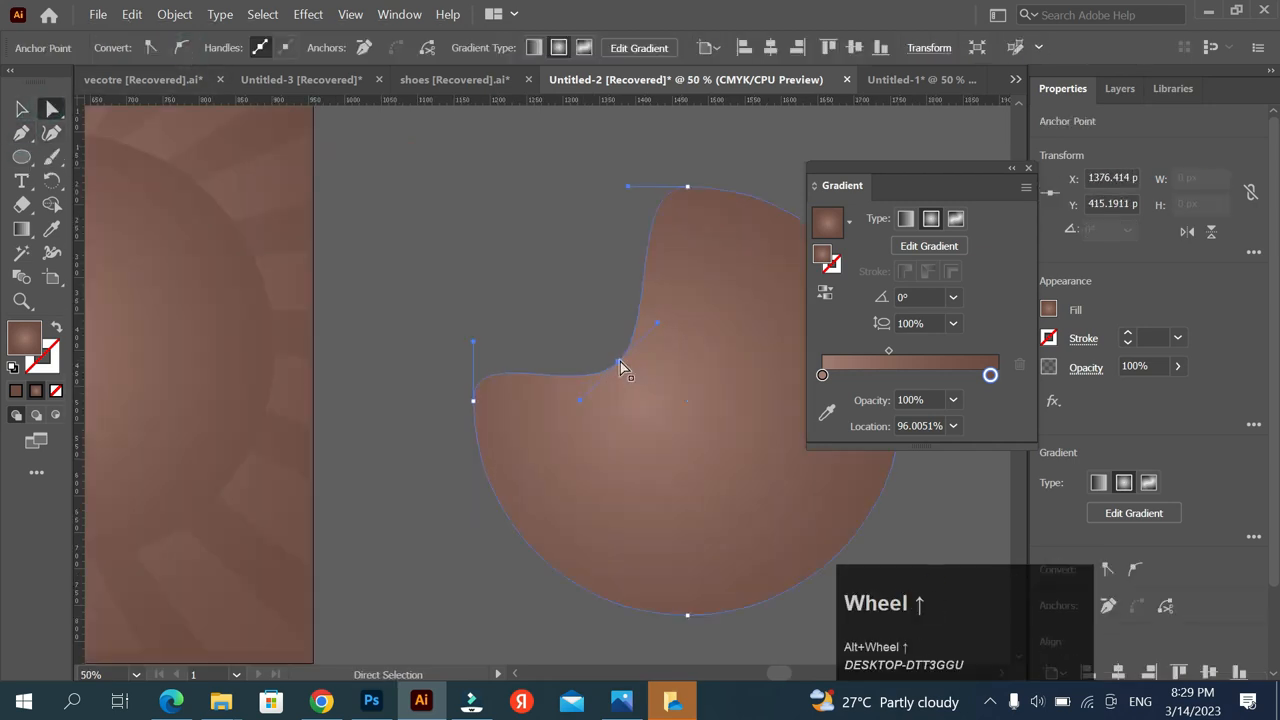
Move the notched shape onto the sunburst and delete the plain circle
{"action": "scroll", "coordinate": [559, 366], "scroll_direction": "down", "scroll_amount": 2, "text": "alt"}
{"action": "left_click_drag", "start_coordinate": [613, 390], "coordinate": [311, 361]}
{"action": "left_click", "coordinate": [21, 109]}
{"action": "left_click", "coordinate": [363, 362]}
{"action": "key", "text": "Delete"}
Try to apply a clipping mask to the selected artwork, and undo it
{"action": "left_click_drag", "start_coordinate": [559, 341], "coordinate": [771, 347]}
{"action": "left_click_drag", "start_coordinate": [620, 560], "coordinate": [403, 406]}
{"action": "key", "text": "ctrl+7"}
{"action": "key", "text": "ctrl+z"}
Select the sunburst background and lock it
{"action": "left_click_drag", "start_coordinate": [120, 590], "coordinate": [252, 452]}
{"action": "left_click_drag", "start_coordinate": [219, 583], "coordinate": [272, 452]}
{"action": "key", "text": "ctrl+2"}
Change the notched shape's fill to a linear gradient running diagonally from its lower right to its upper left
{"action": "left_click", "coordinate": [484, 358]}
{"action": "scroll", "coordinate": [484, 356], "scroll_direction": "up", "scroll_amount": 1, "text": "alt"}
{"action": "left_click", "coordinate": [906, 219]}
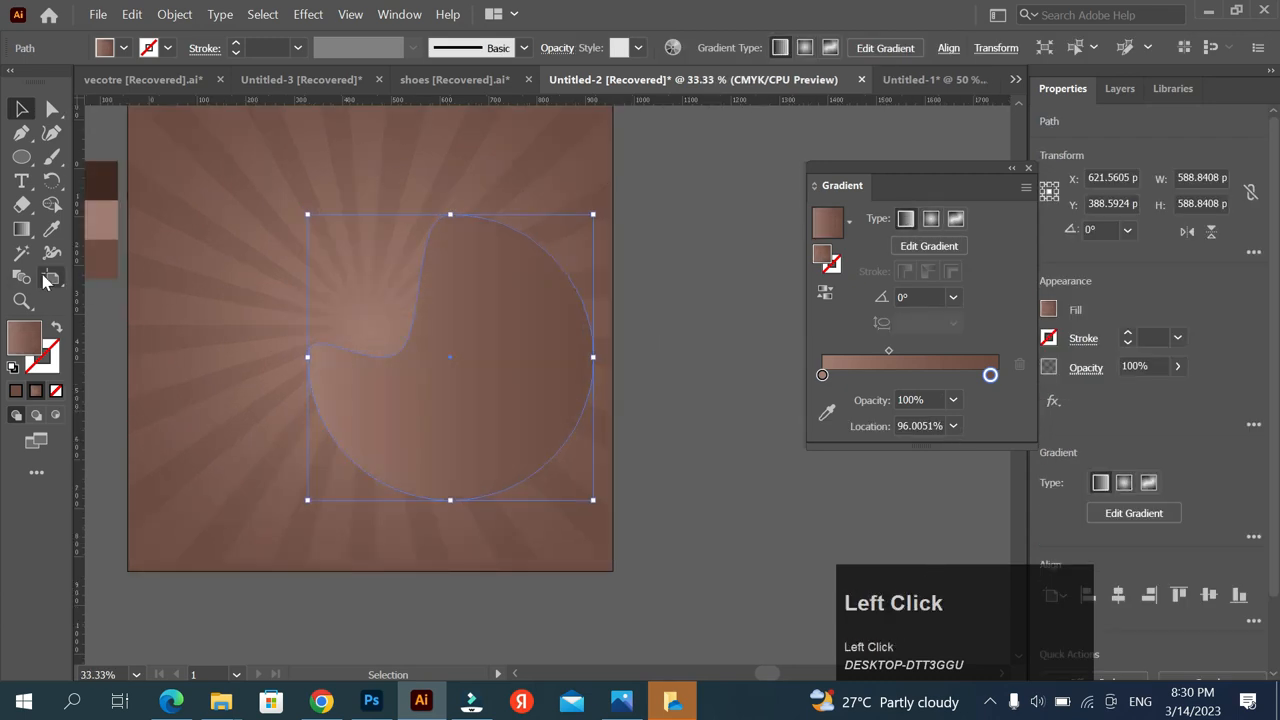
{"action": "left_click", "coordinate": [22, 229]}
{"action": "left_click_drag", "start_coordinate": [523, 517], "coordinate": [388, 222]}
Duplicate the notched shape slightly down and to the right, and run the copy's gradient downward from light to dark brown
{"action": "key", "text": "v"}
{"action": "left_click_drag", "start_coordinate": [466, 354], "coordinate": [473, 361], "text": "alt"}
{"action": "left_click", "coordinate": [22, 229]}
{"action": "left_click_drag", "start_coordinate": [417, 189], "coordinate": [500, 543]}
{"action": "key", "text": "v"}
{"action": "left_click", "coordinate": [693, 372]}
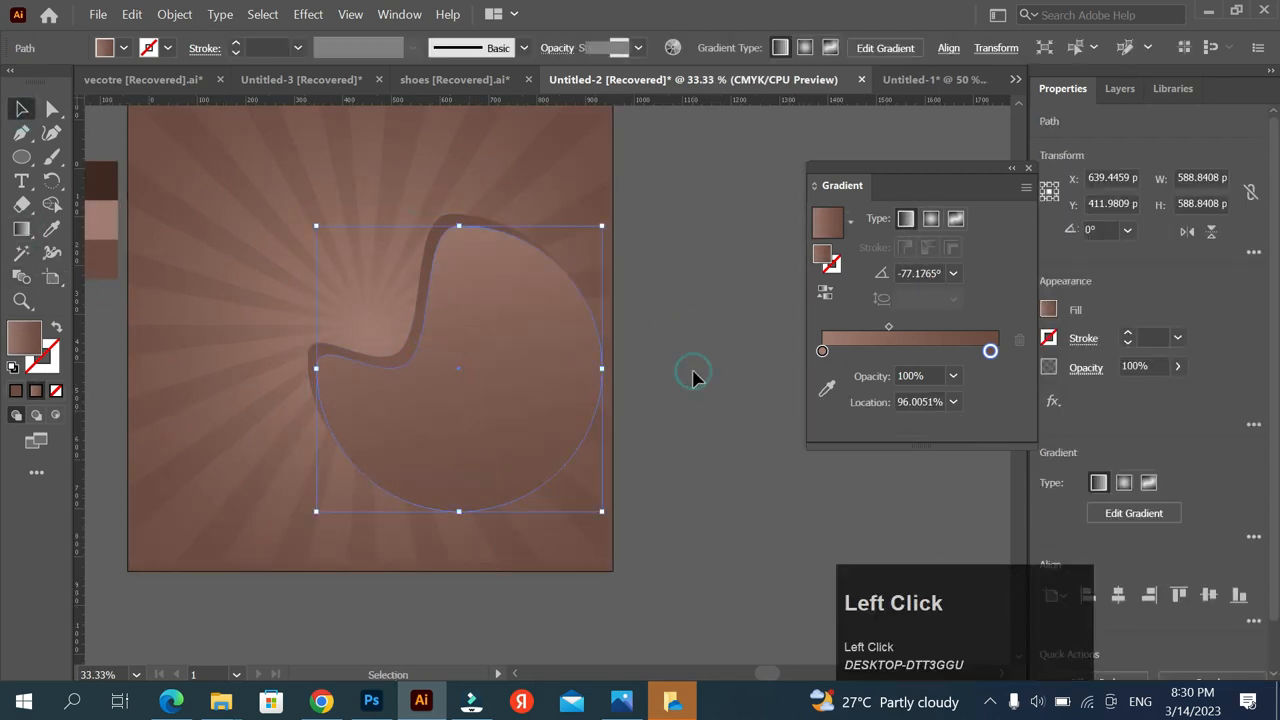
Duplicate the gradient-filled notched shape slightly up and to the left
{"action": "scroll", "coordinate": [600, 400], "scroll_direction": "up", "scroll_amount": 1}
{"action": "mouse_move", "coordinate": [466, 409]}
{"action": "left_mouse_down"}
{"action": "mouse_move", "coordinate": [443, 377]}
{"action": "mouse_move", "coordinate": [455, 413]}
{"action": "left_mouse_up"}
{"action": "key", "text": "ctrl+z"}
{"action": "mouse_move", "coordinate": [534, 426]}
{"action": "left_mouse_down", "text": "alt"}
{"action": "mouse_move", "coordinate": [520, 407]}
{"action": "mouse_move", "coordinate": [523, 423]}
{"action": "left_mouse_up", "text": "alt"}
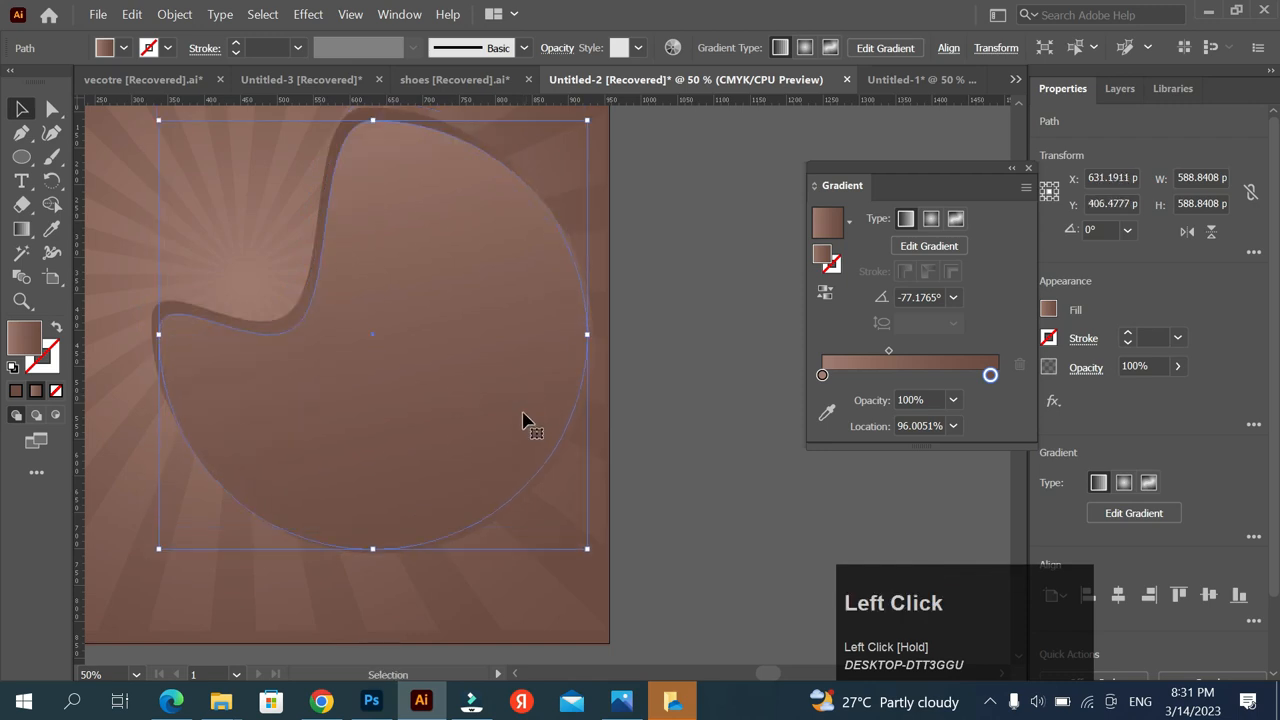
{"action": "left_click", "coordinate": [694, 346]}
Scale the front notched copy down slightly around its centre and nudge it right so the shape beneath forms a rim
{"action": "left_click", "coordinate": [555, 379]}
{"action": "left_click_drag", "start_coordinate": [587, 548], "coordinate": [574, 537], "text": "alt+shift"}
{"action": "left_click_drag", "start_coordinate": [527, 430], "coordinate": [535, 430]}
Run the inner shape's gradient upward from light to dark brown and the rim shape's downward from light to dark, with its midpoint near the lower end
{"action": "left_click", "coordinate": [553, 465]}
{"action": "left_click", "coordinate": [23, 230]}
{"action": "left_click_drag", "start_coordinate": [392, 589], "coordinate": [371, 249]}
{"action": "left_click_drag", "start_coordinate": [345, 126], "coordinate": [418, 589]}
{"action": "mouse_move", "coordinate": [376, 303]}
{"action": "left_mouse_down"}
{"action": "mouse_move", "coordinate": [389, 452]}
{"action": "mouse_move", "coordinate": [416, 530]}
{"action": "left_mouse_up"}
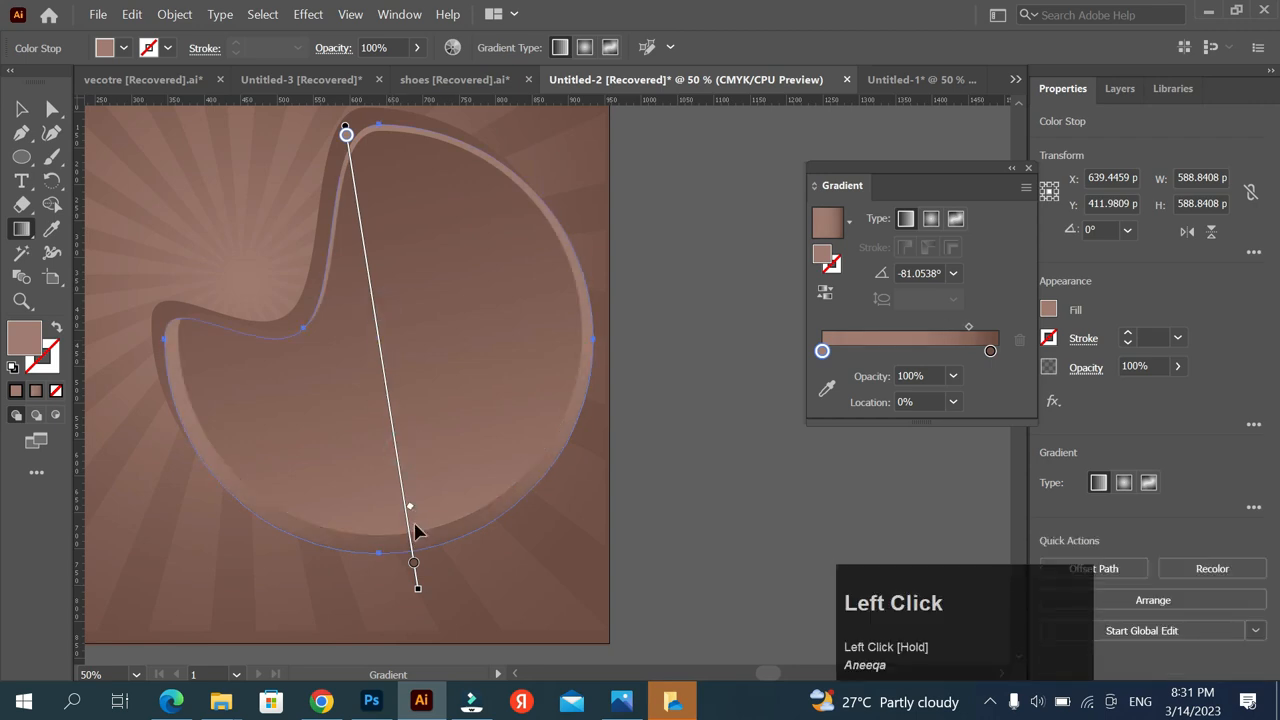
{"action": "left_click", "coordinate": [21, 109]}
{"action": "left_click", "coordinate": [695, 194]}
Select the layered notched shapes and rotate them together by about 38°
{"action": "scroll", "coordinate": [628, 388], "scroll_direction": "down", "scroll_amount": 2}
{"action": "left_click_drag", "start_coordinate": [628, 388], "coordinate": [500, 480]}
{"action": "left_click_drag", "start_coordinate": [540, 558], "coordinate": [463, 473]}
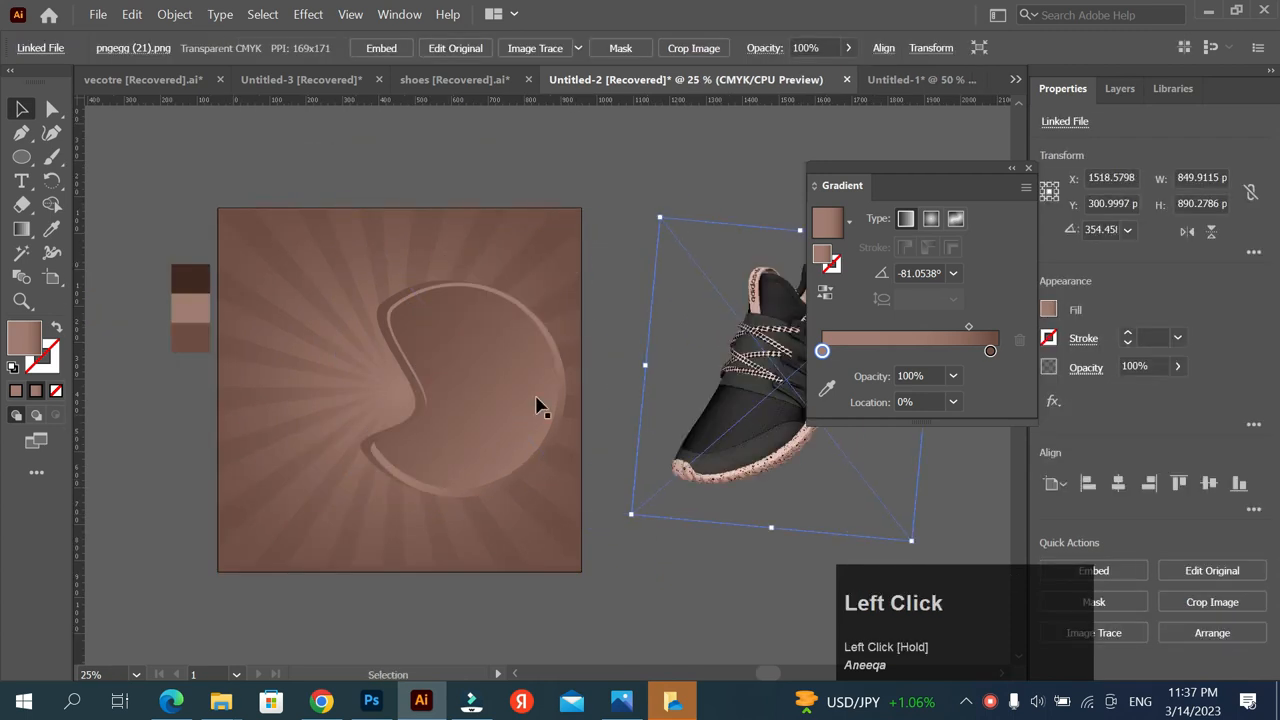
Position the black sneaker image over the notched shapes on the sunburst artboard
{"action": "left_click", "coordinate": [611, 277]}
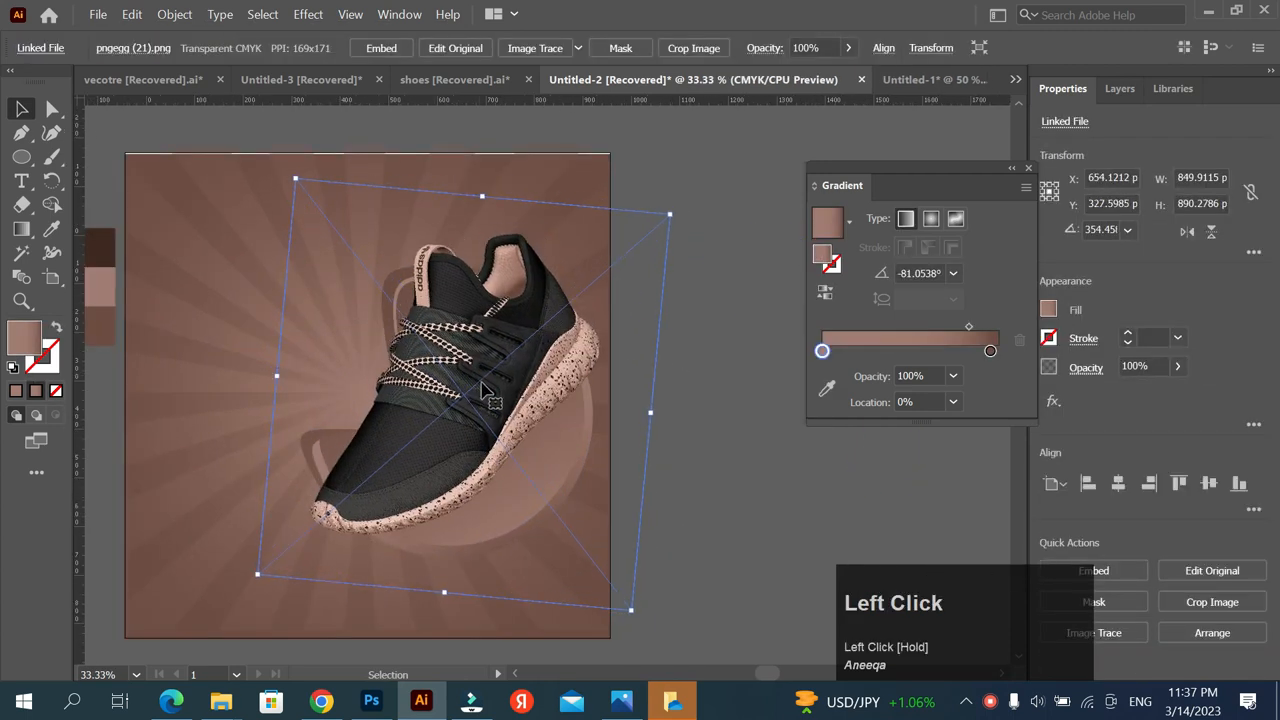
{"action": "left_click", "coordinate": [657, 394]}
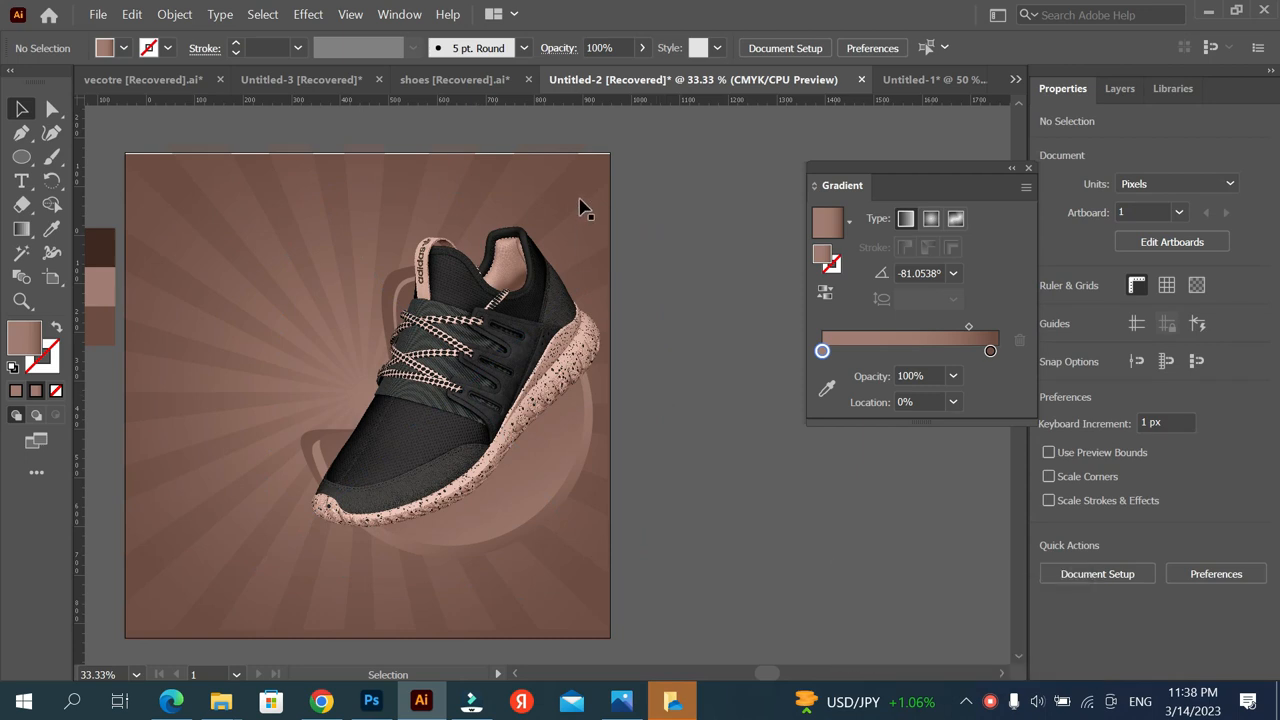
Add the text "NEW ARRIVAL" at 60 pt in the upper left of the artboard
{"action": "key", "text": "t"}
{"action": "left_click", "coordinate": [170, 242]}
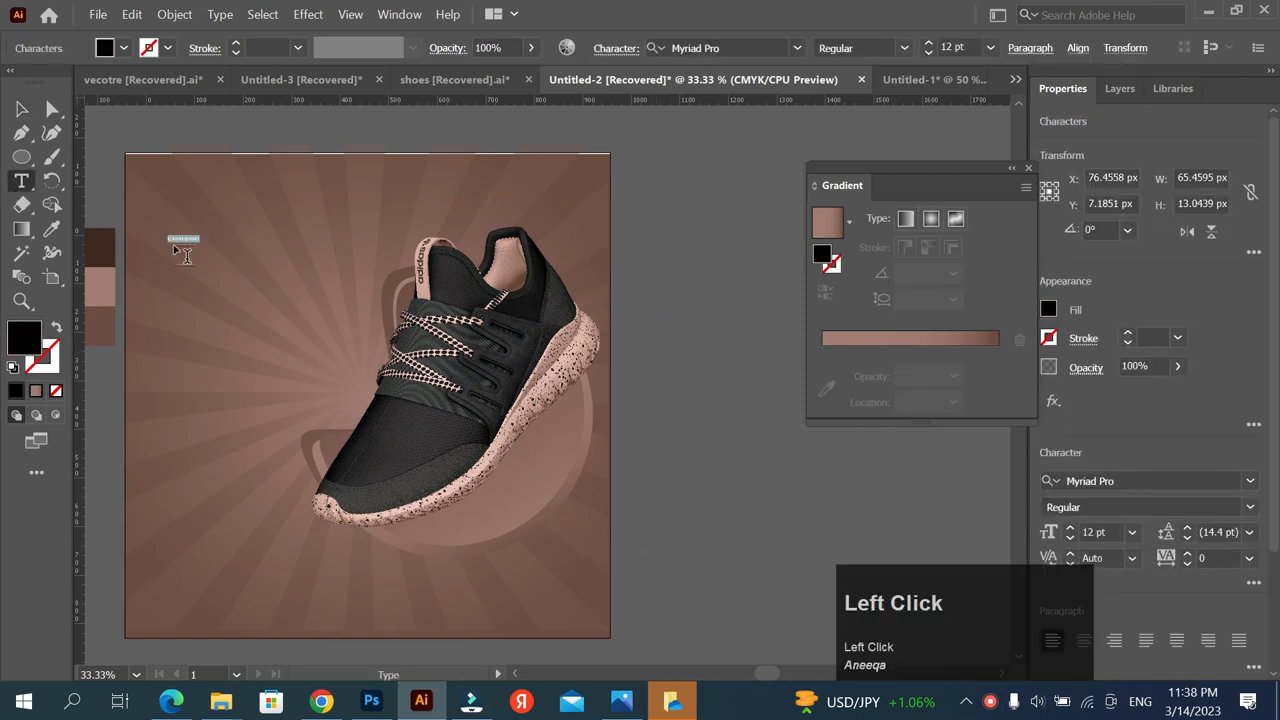
{"action": "key", "text": "BackSpace"}
{"action": "key", "text": "Caps_Lock"}
{"action": "type", "text": "NEW ARRIVA"}
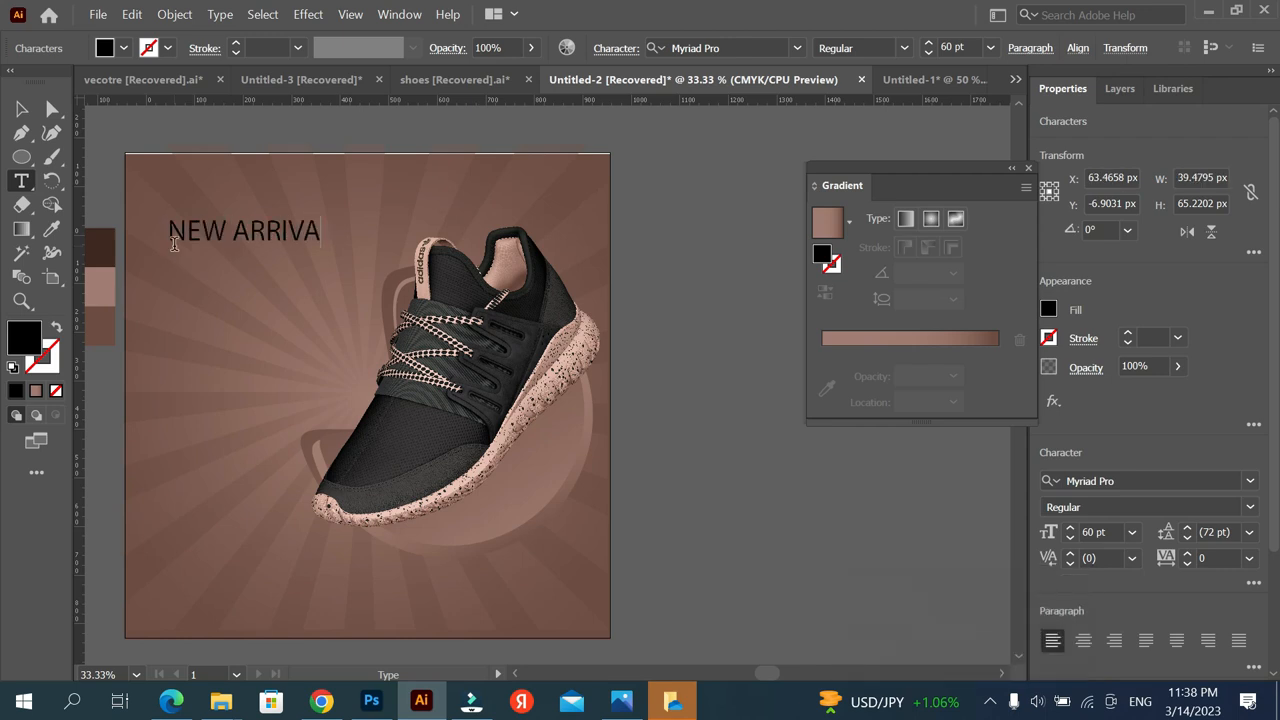
{"action": "type", "text": "L"}
Set the NEW ARRIVAL text's fill to white
{"action": "left_click", "coordinate": [22, 109]}
{"action": "double_click", "coordinate": [28, 343]}
{"action": "left_click", "coordinate": [560, 197]}
{"action": "left_click", "coordinate": [1031, 200]}
Duplicate the NEW ARRIVAL line directly below and change the copy's text to "SNEAKERS"
{"action": "left_click_drag", "start_coordinate": [252, 232], "coordinate": [253, 266]}
{"action": "double_click", "coordinate": [253, 267]}
{"action": "type", "text": "S"}
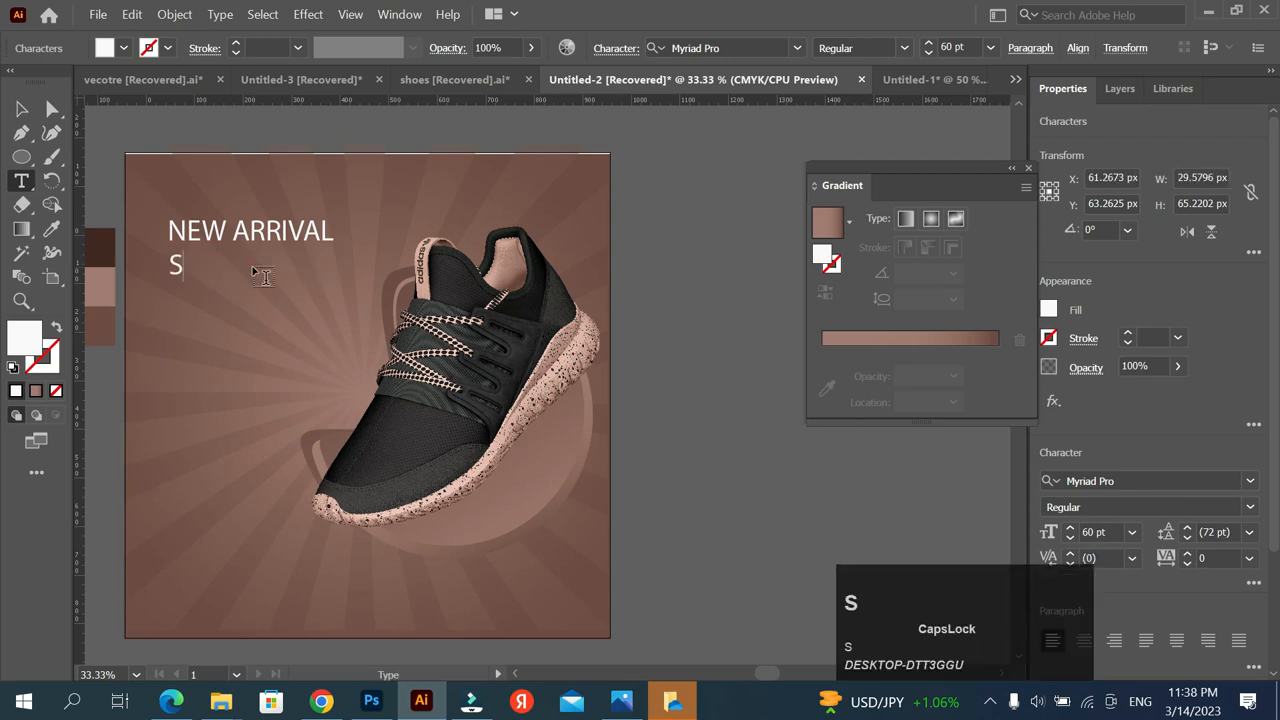
{"action": "type", "text": "NEAKERS"}
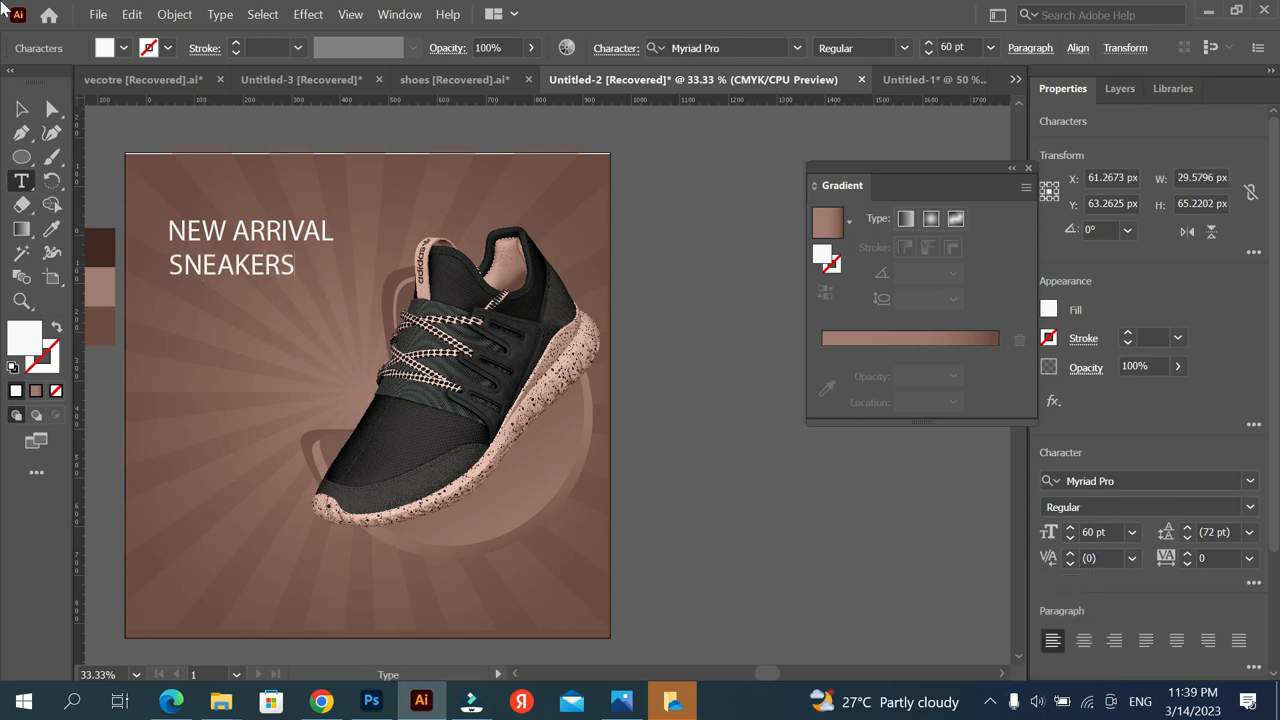
{"action": "key", "text": "Escape"}
Duplicate the SNEAKERS line below itself and change the copy's text to "SPORT"
{"action": "left_click", "coordinate": [250, 268]}
{"action": "left_click_drag", "start_coordinate": [250, 268], "coordinate": [252, 300]}
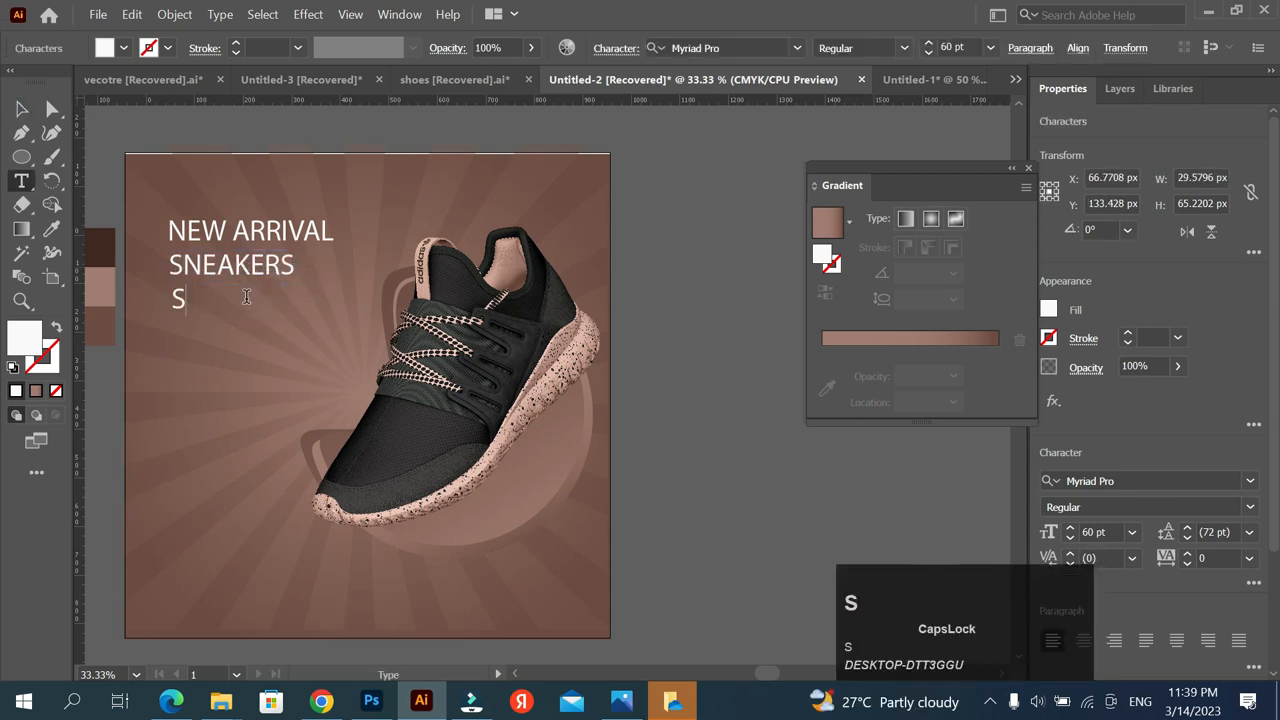
{"action": "left_click", "coordinate": [21, 109]}
Set the SNEAKERS and SPORT lines in the ArenaCondensed Bold font
{"action": "left_click", "coordinate": [191, 256]}
{"action": "left_click", "coordinate": [1250, 481]}
{"action": "left_click", "coordinate": [1147, 619]}
{"action": "left_click", "coordinate": [206, 300]}
Reduce the NEW ARRIVAL text to 34 pt and enlarge the SNEAKERS text to 72 pt
{"action": "triple_click", "coordinate": [200, 226]}
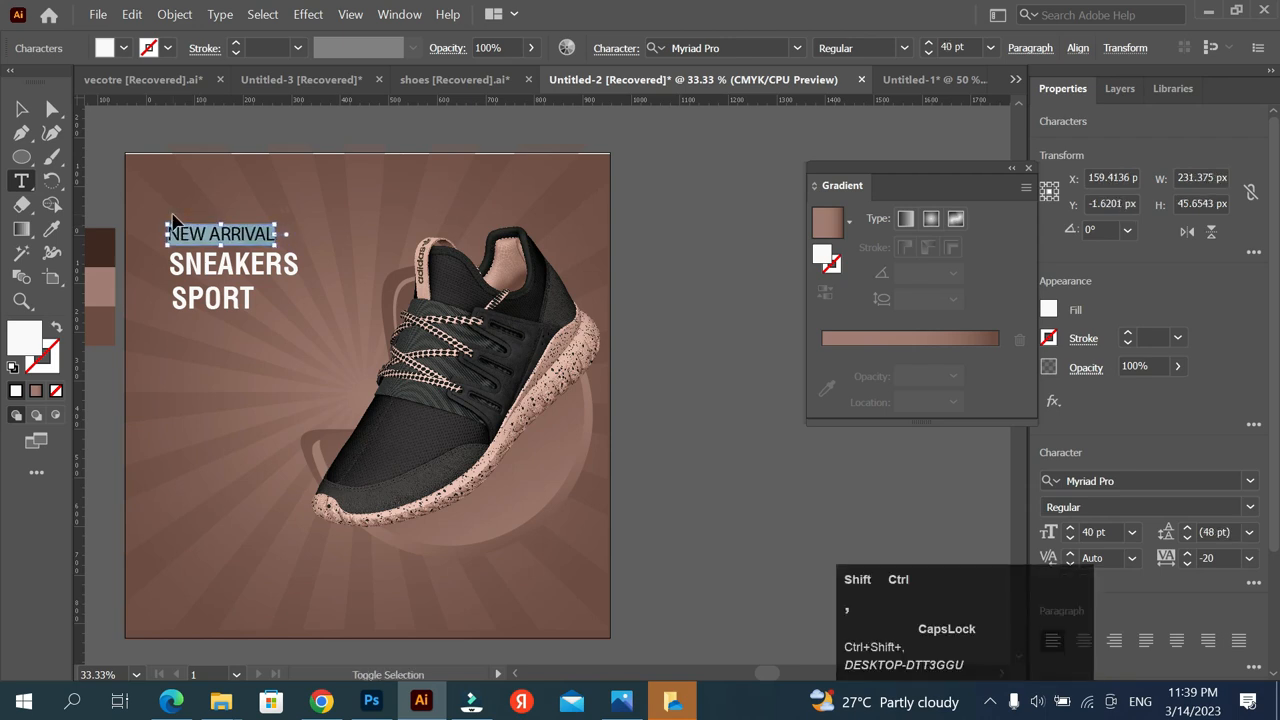
{"action": "key", "text": "Escape"}
{"action": "scroll", "coordinate": [180, 220], "scroll_direction": "up", "scroll_amount": 2}
{"action": "left_click_drag", "start_coordinate": [222, 248], "coordinate": [222, 248]}
{"action": "key", "text": "ctrl+a"}
{"action": "key", "text": "ctrl+shift+period"}
{"action": "key", "text": "ctrl+shift+period"}
{"action": "key", "text": "ctrl+shift+period"}
{"action": "key", "text": "ctrl+shift+period"}
{"action": "key", "text": "ctrl+shift+period"}
{"action": "key", "text": "ctrl+shift+period"}
{"action": "left_click", "coordinate": [210, 185]}
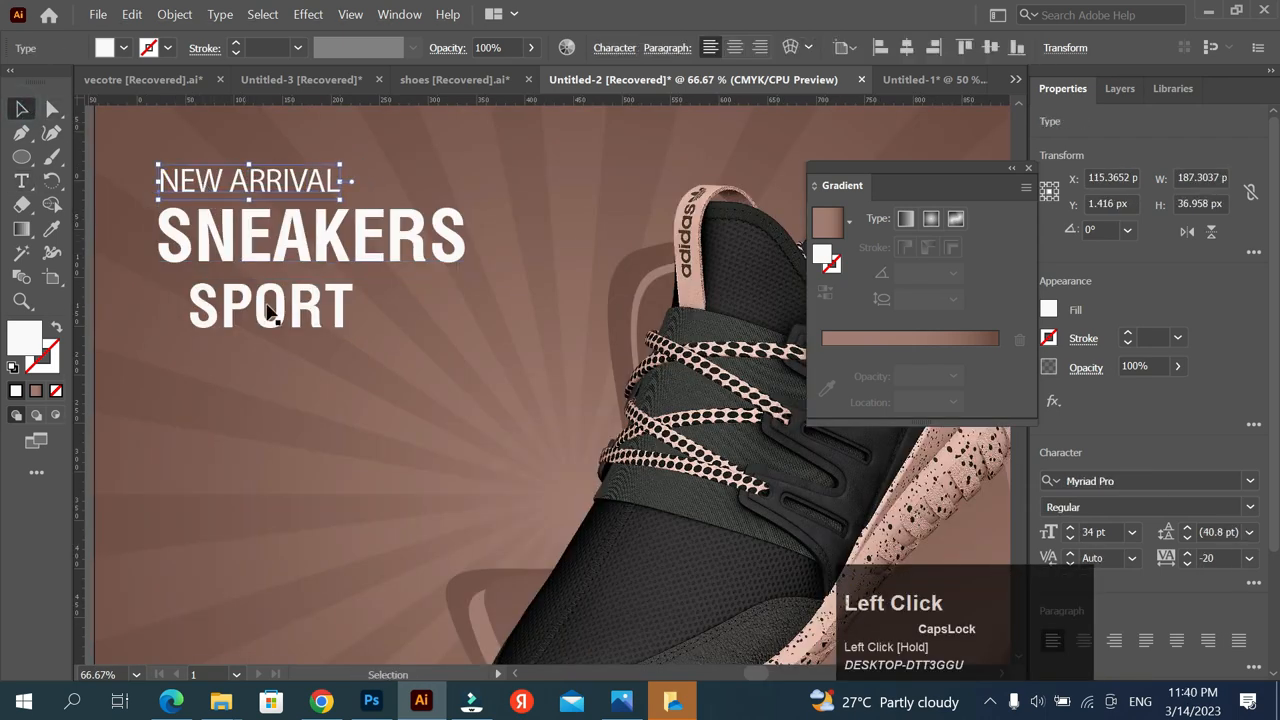
Move SPORT beneath SNEAKERS, then align the three text lines to their left edges and distribute them vertically
{"action": "left_click", "coordinate": [27, 118]}
{"action": "left_click_drag", "start_coordinate": [236, 306], "coordinate": [228, 306]}
{"action": "left_click", "coordinate": [200, 181], "text": "shift"}
{"action": "left_click", "coordinate": [212, 237], "text": "shift"}
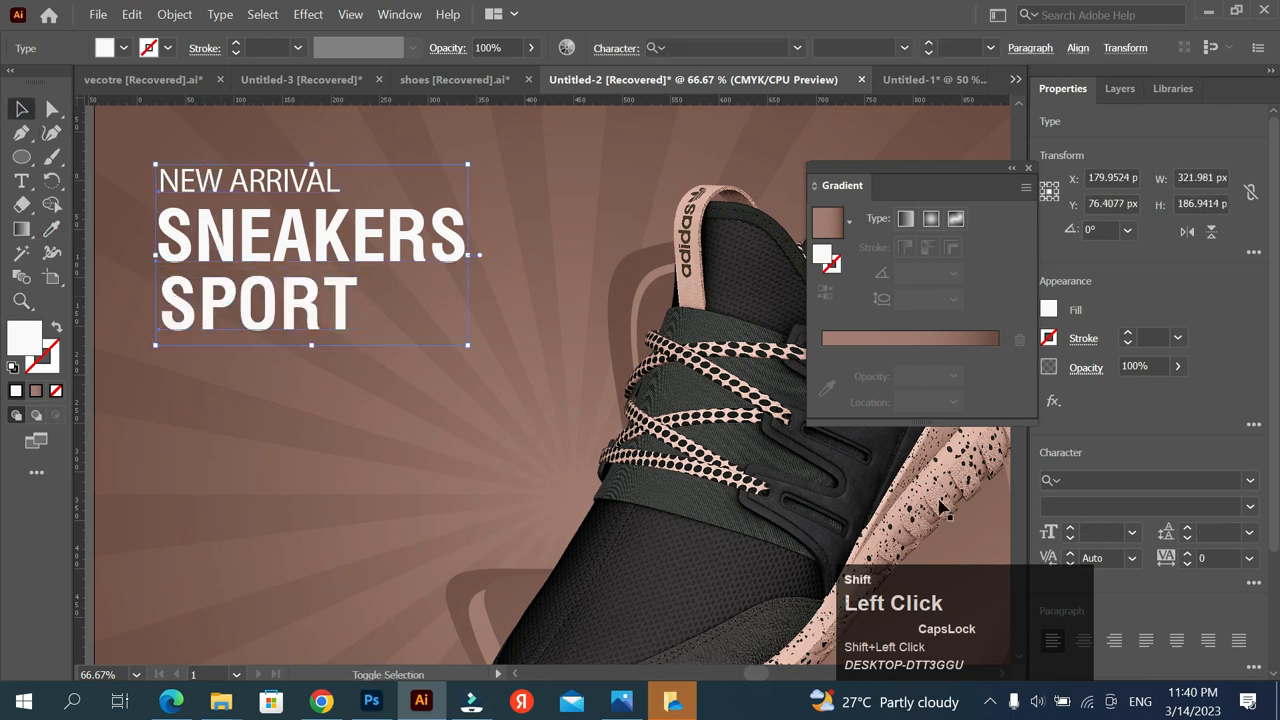
{"action": "left_click_drag", "start_coordinate": [1273, 400], "coordinate": [1273, 530]}
{"action": "left_click_drag", "start_coordinate": [1023, 583], "coordinate": [958, 588]}
{"action": "left_click", "coordinate": [1090, 573]}
{"action": "left_click", "coordinate": [1253, 599]}
{"action": "left_click", "coordinate": [1088, 517]}
{"action": "left_click", "coordinate": [1123, 517]}
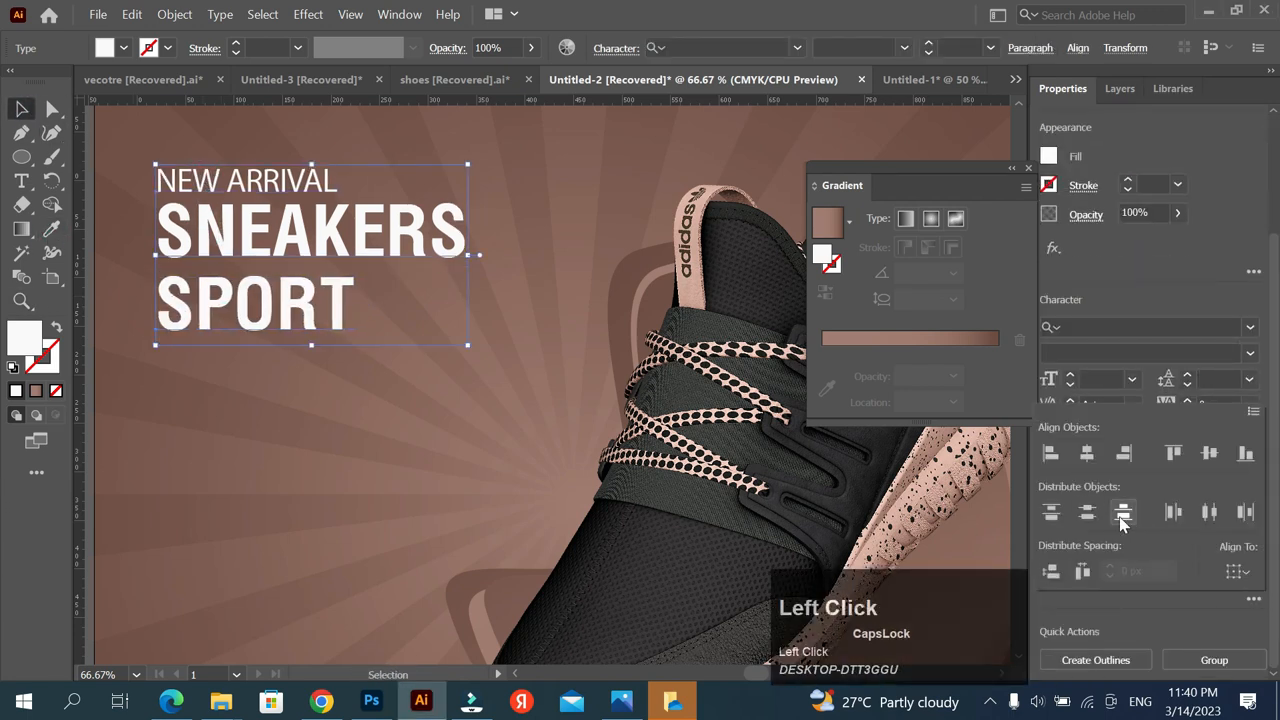
Select the three headline lines and enlarge them together to about 382 px wide
{"action": "left_click", "coordinate": [30, 114]}
{"action": "scroll", "coordinate": [394, 294], "scroll_direction": "down", "scroll_amount": 2}
{"action": "left_click", "coordinate": [394, 294]}
{"action": "scroll", "coordinate": [310, 268], "scroll_direction": "up", "scroll_amount": 1}
{"action": "left_click_drag", "start_coordinate": [227, 170], "coordinate": [511, 366]}
{"action": "left_click", "coordinate": [490, 363], "text": "shift"}
{"action": "scroll", "coordinate": [270, 290], "scroll_direction": "down", "scroll_amount": 1}
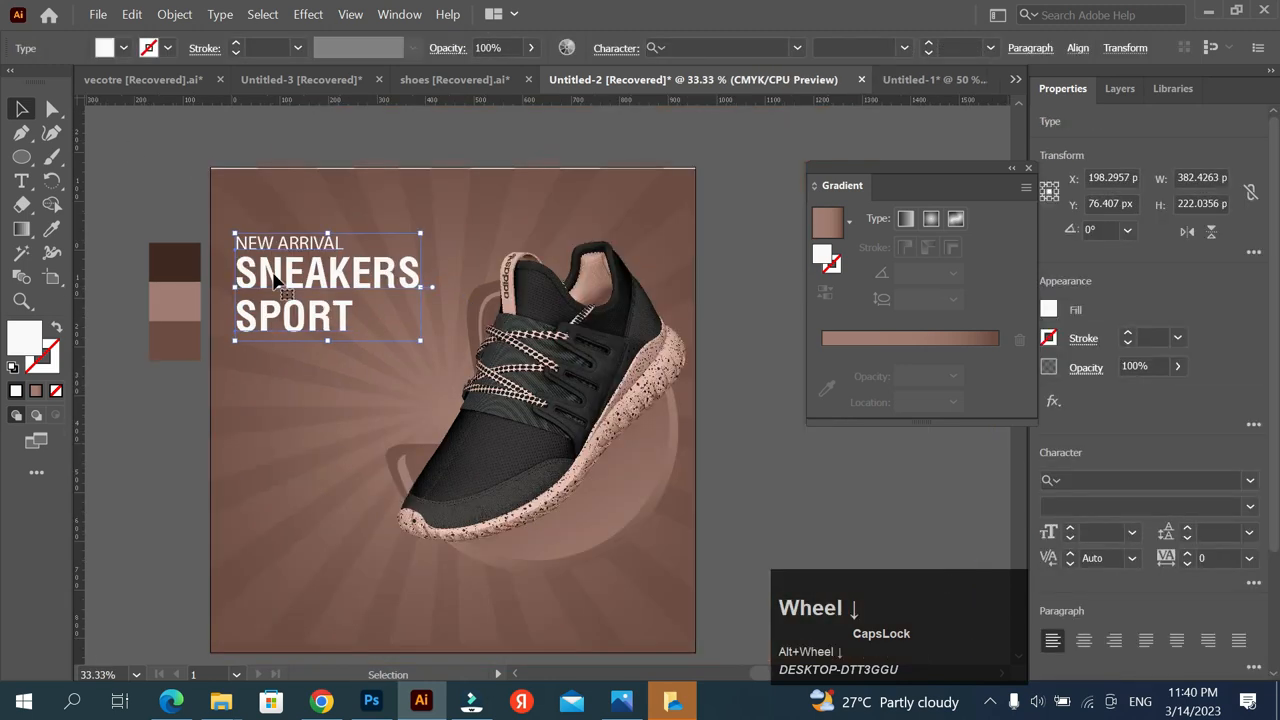
{"action": "left_click_drag", "start_coordinate": [272, 281], "coordinate": [272, 282]}
Create a text area about 266 × 72 px below SPORT and fill it with placeholder text
{"action": "left_click", "coordinate": [264, 402]}
{"action": "key", "text": "t"}
{"action": "scroll", "coordinate": [264, 402], "scroll_direction": "up", "scroll_amount": 1}
{"action": "left_click_drag", "start_coordinate": [220, 331], "coordinate": [414, 381]}
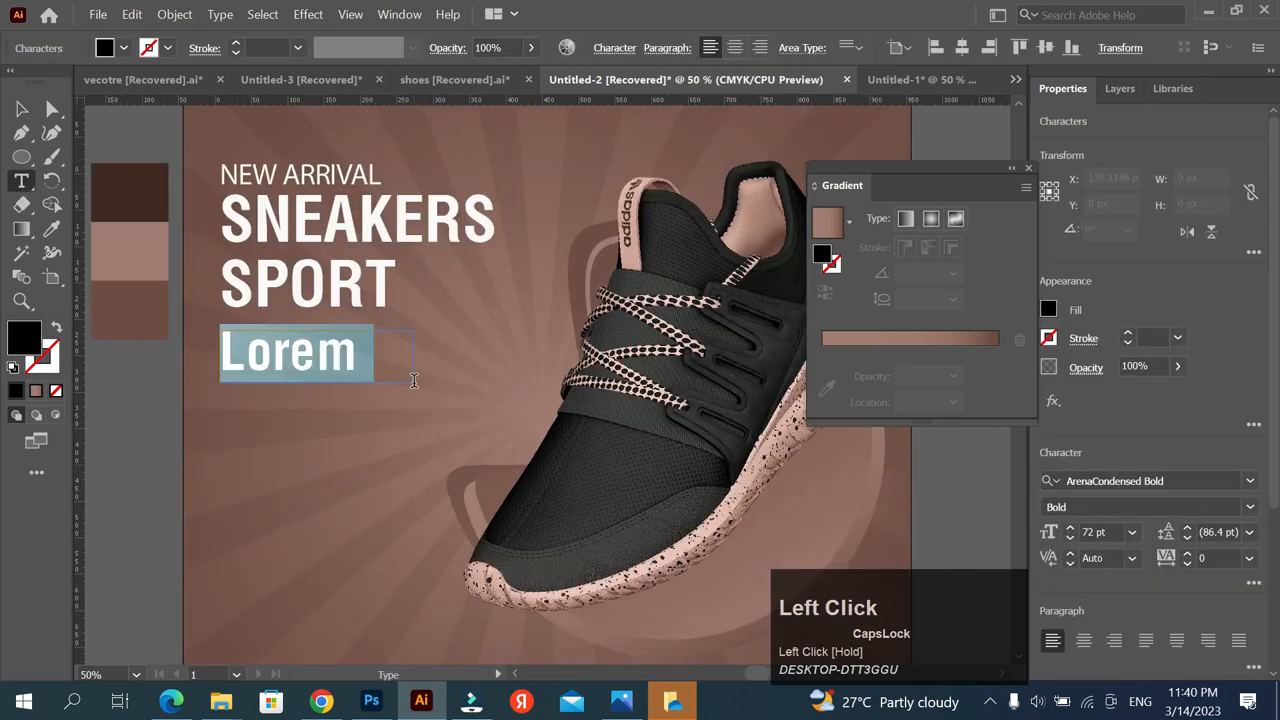
{"action": "right_click", "coordinate": [282, 347]}
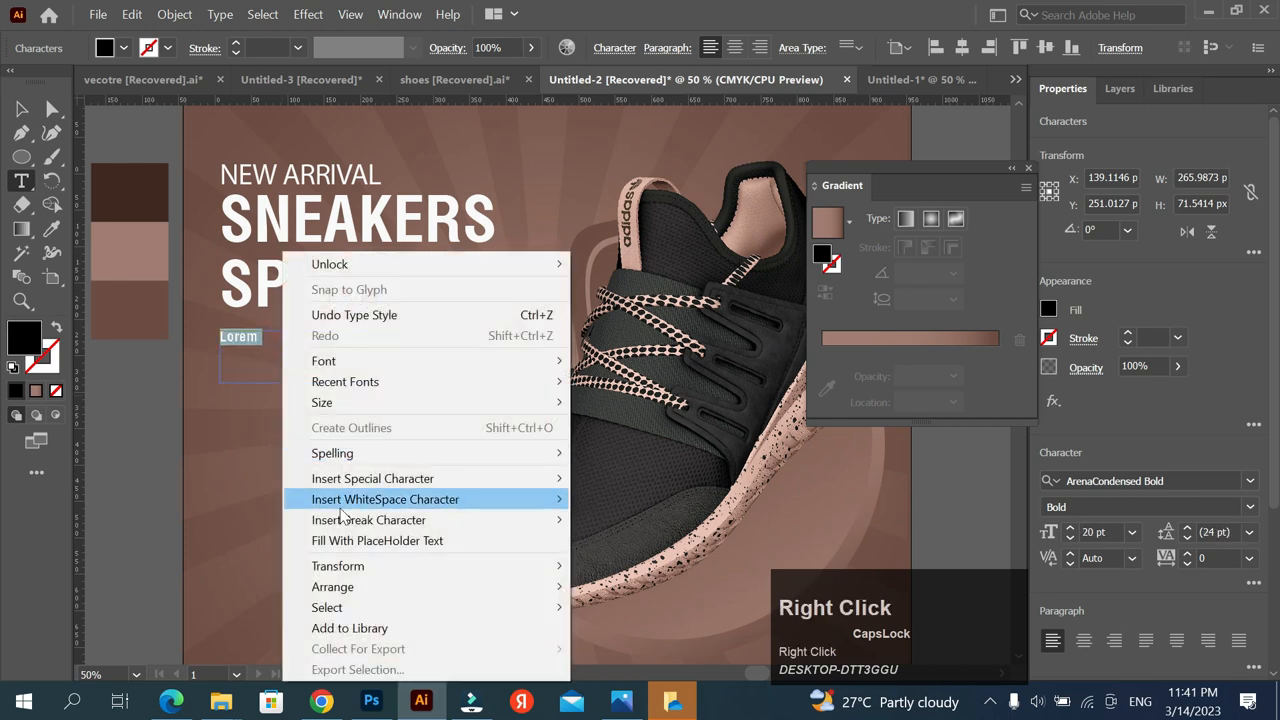
{"action": "left_click", "coordinate": [340, 543]}
Set the placeholder paragraph in Myriad Pro Regular at 14 pt, centre-aligned
{"action": "key", "text": "ctrl+a"}
{"action": "left_click", "coordinate": [1249, 481]}
{"action": "left_click", "coordinate": [857, 608]}
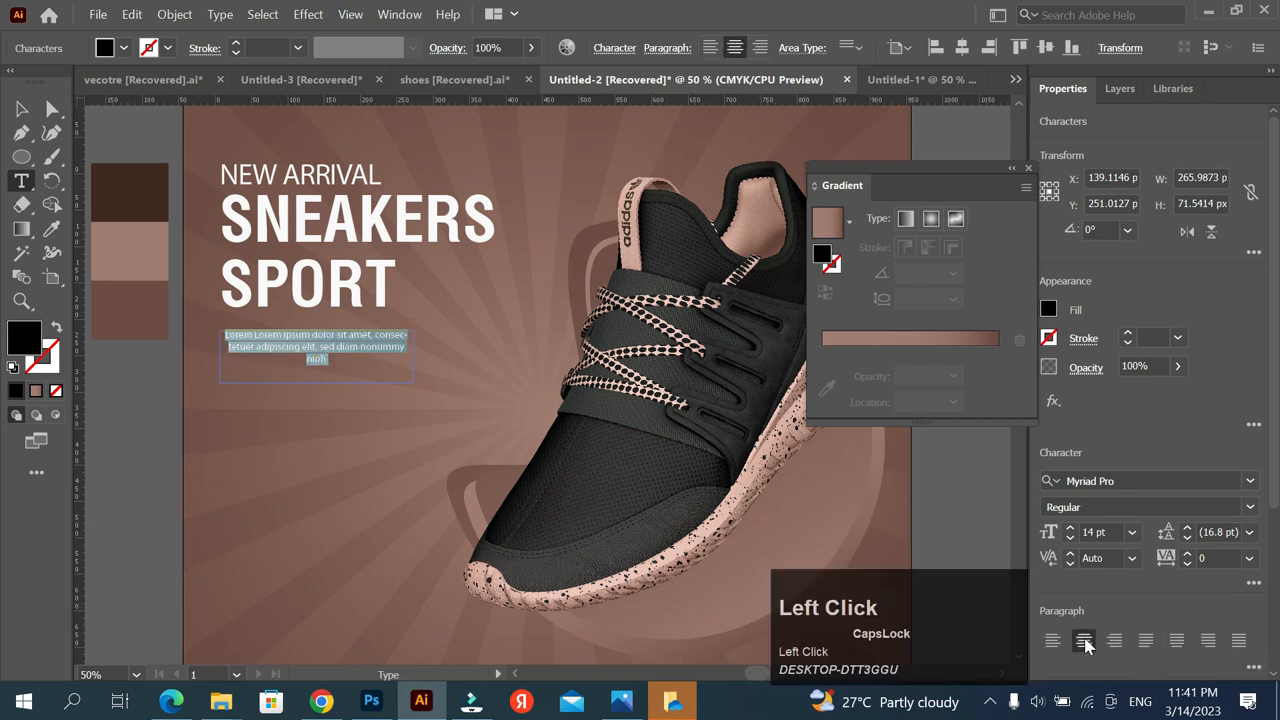
Set the placeholder paragraph's fill to white
{"action": "left_click", "coordinate": [21, 109]}
{"action": "double_click", "coordinate": [24, 336]}
{"action": "left_click", "coordinate": [1032, 200]}
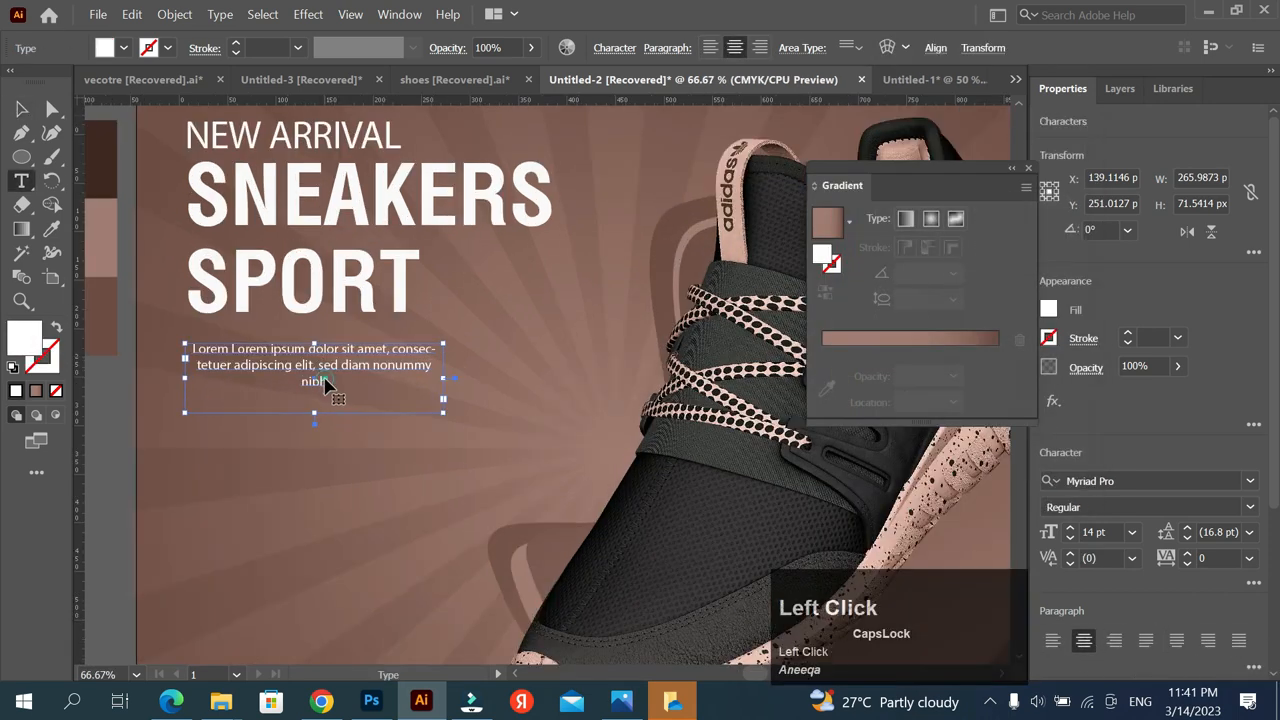
{"action": "key", "text": "Escape"}
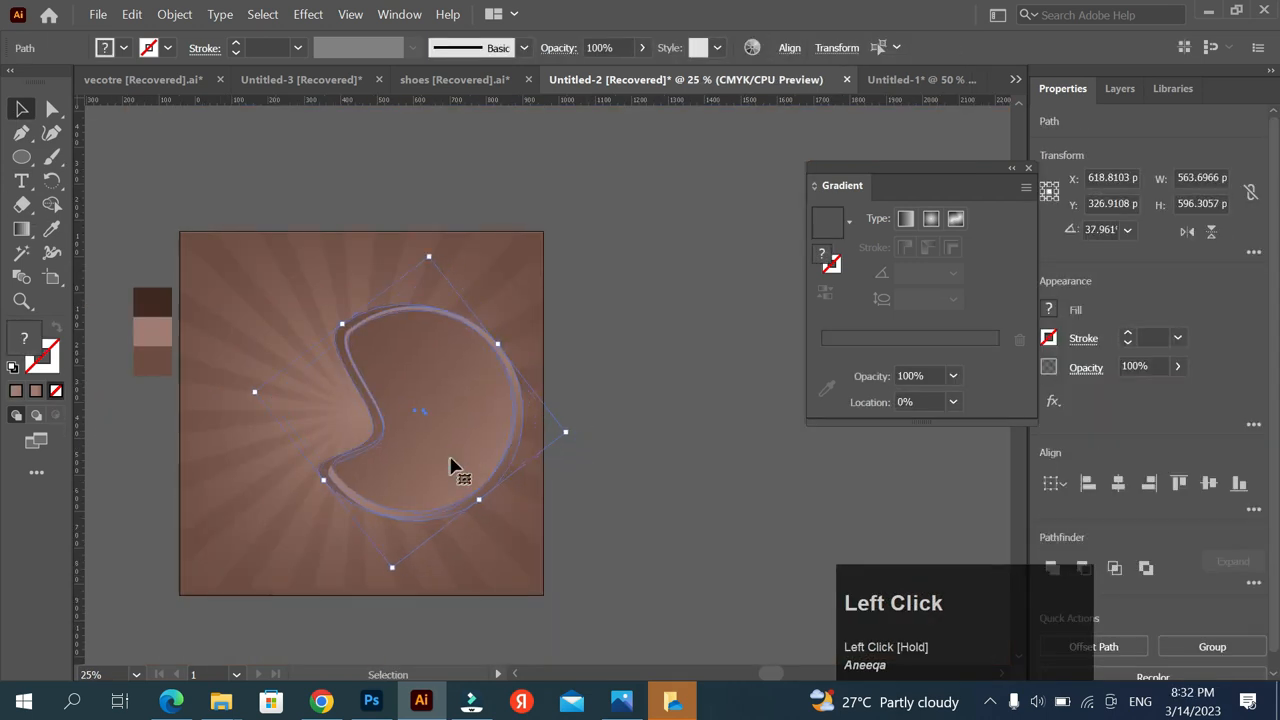
Bring the sneaker image in from File Explorer and fit it over the notched shapes on the artboard
{"action": "left_click", "coordinate": [610, 470]}
{"action": "left_click", "coordinate": [221, 700]}
{"action": "left_click", "coordinate": [335, 625]}
{"action": "left_click_drag", "start_coordinate": [442, 168], "coordinate": [400, 430]}
{"action": "scroll", "coordinate": [410, 470], "scroll_direction": "up", "scroll_amount": 3}
{"action": "left_click_drag", "start_coordinate": [430, 616], "coordinate": [430, 628]}
{"action": "left_click_drag", "start_coordinate": [408, 512], "coordinate": [409, 524]}
{"action": "left_click_drag", "start_coordinate": [598, 280], "coordinate": [624, 308]}
{"action": "left_click_drag", "start_coordinate": [465, 421], "coordinate": [480, 404]}
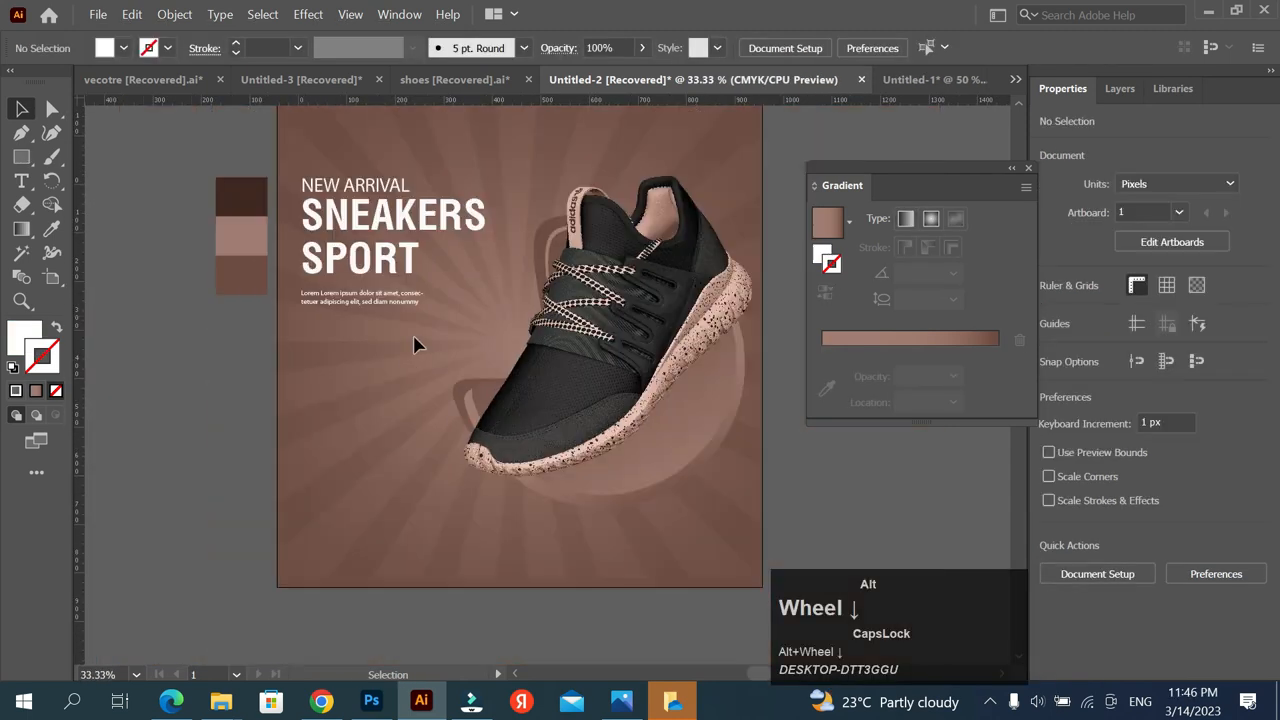
Draw a wide white rectangle below the placeholder paragraph as a button bar
{"action": "scroll", "coordinate": [414, 343], "scroll_direction": "up", "scroll_amount": 2}
{"action": "left_click", "coordinate": [300, 323]}
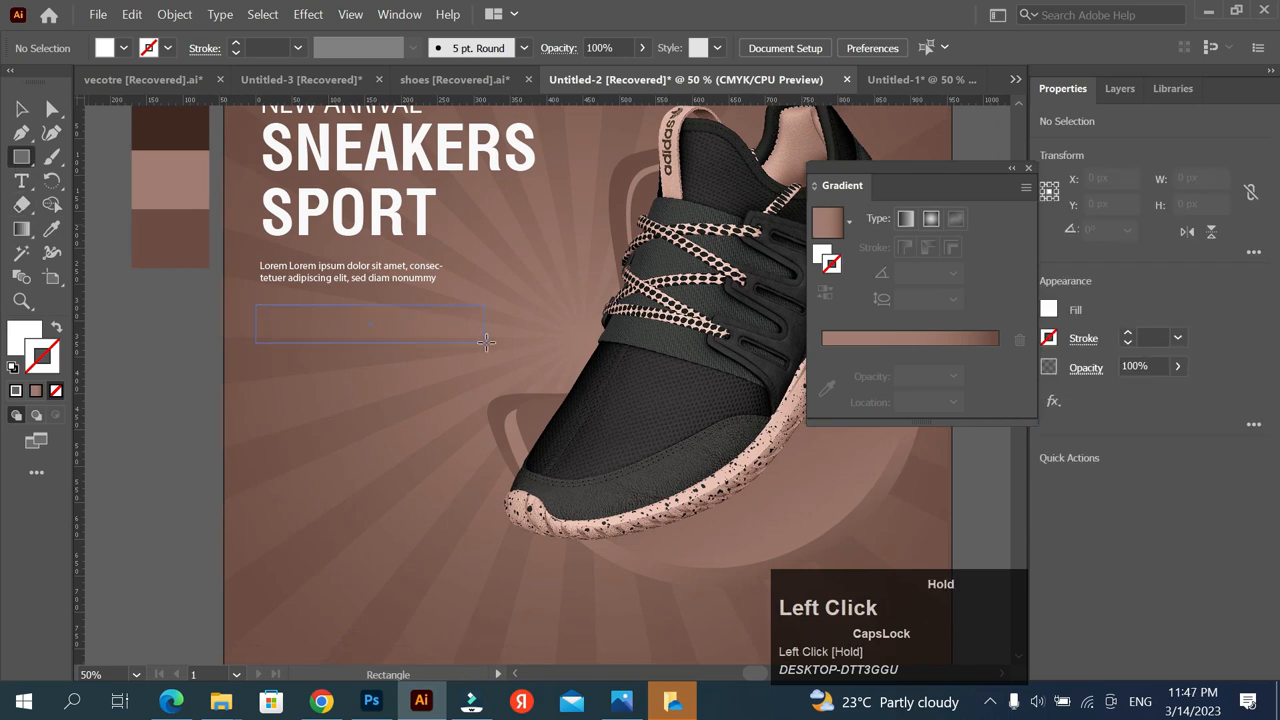
{"action": "left_click_drag", "start_coordinate": [484, 343], "coordinate": [488, 346]}
Draw a rectangle about 81 × 59 px over the white bar's right end and fill it black
{"action": "scroll", "coordinate": [373, 347], "scroll_direction": "up", "scroll_amount": 1}
{"action": "left_click_drag", "start_coordinate": [440, 291], "coordinate": [527, 346]}
{"action": "double_click", "coordinate": [24, 334]}
{"action": "left_click", "coordinate": [570, 452]}
{"action": "left_click", "coordinate": [1029, 197]}
Adjust the black rectangle's edges to match the height and right end of the white bar
{"action": "scroll", "coordinate": [493, 283], "scroll_direction": "up", "scroll_amount": 4}
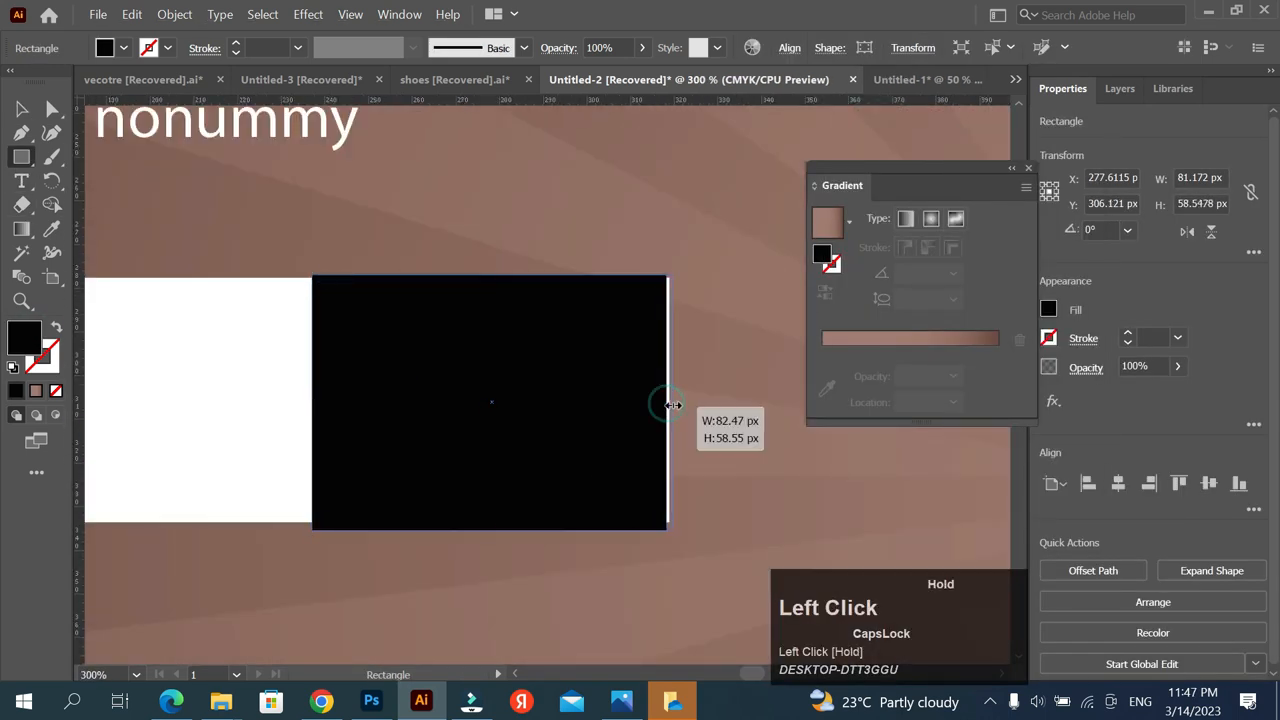
{"action": "left_click_drag", "start_coordinate": [490, 526], "coordinate": [490, 525]}
{"action": "scroll", "coordinate": [624, 359], "scroll_direction": "down", "scroll_amount": 3}
{"action": "left_click", "coordinate": [89, 348]}
{"action": "left_click", "coordinate": [700, 409]}
{"action": "left_click", "coordinate": [22, 109]}
{"action": "left_click", "coordinate": [99, 205]}
{"action": "scroll", "coordinate": [312, 213], "scroll_direction": "down", "scroll_amount": 1}
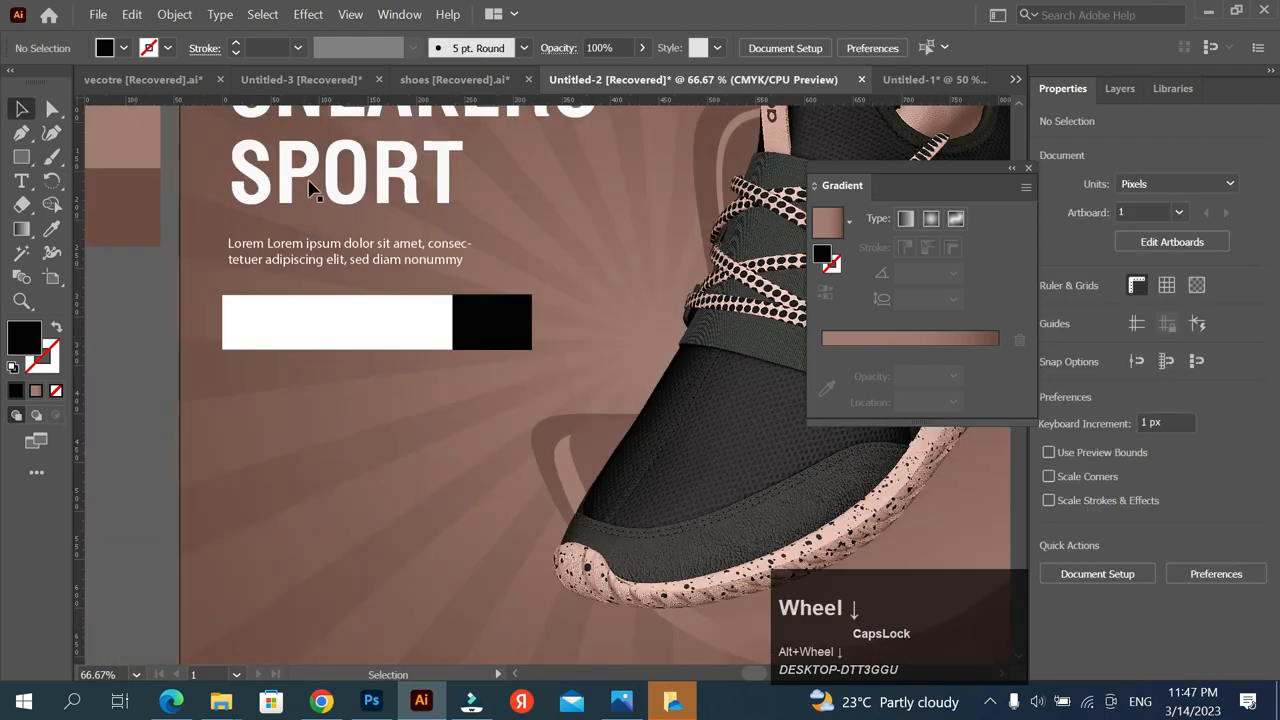
Duplicate the SPORT text onto the white bar and change the copy's text to "SHOP NOW"
{"action": "left_click_drag", "start_coordinate": [302, 170], "coordinate": [297, 321]}
{"action": "double_click", "coordinate": [358, 320]}
{"action": "key", "text": "ctrl+a"}
{"action": "type", "text": "SH"}
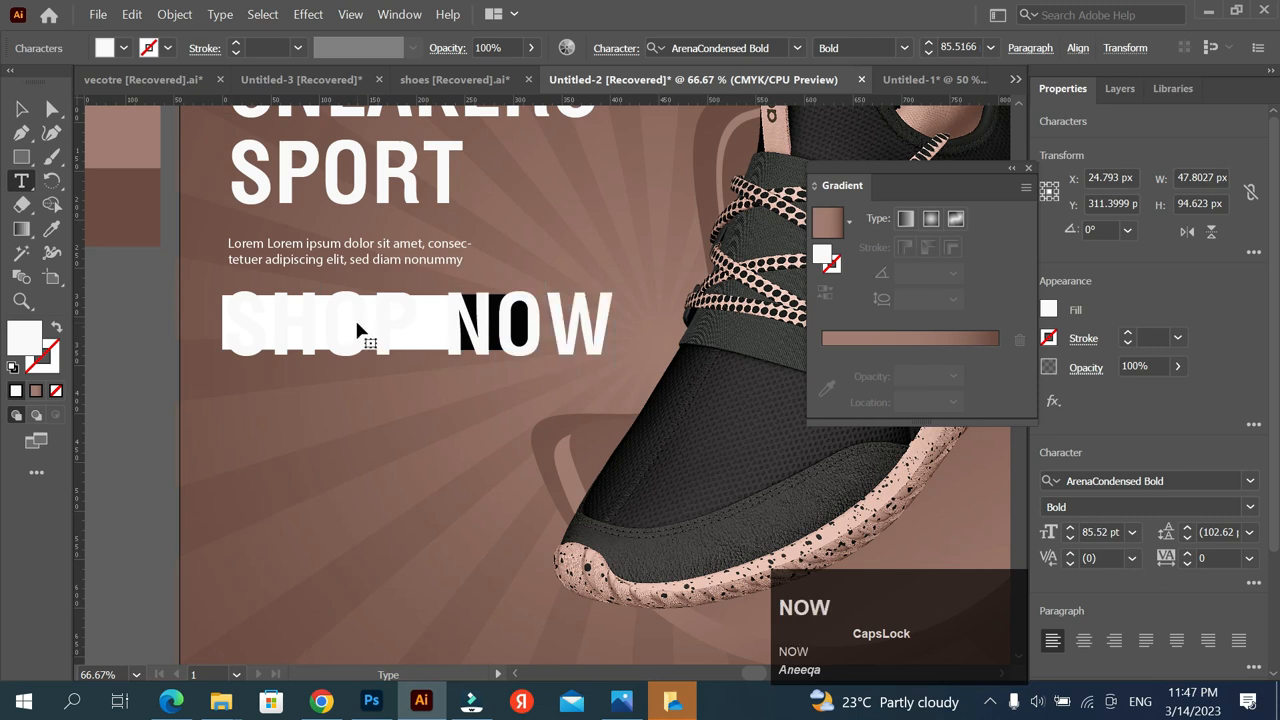
Reduce the SHOP NOW text size to 37.52 pt
{"action": "key", "text": "ctrl+a"}
{"action": "key", "text": "ctrl+shift+comma"}
{"action": "key", "text": "ctrl+shift+comma"}
{"action": "key", "text": "ctrl+shift+comma"}
{"action": "key", "text": "ctrl+shift+comma"}
{"action": "key", "text": "ctrl+shift+comma"}
{"action": "key", "text": "ctrl+shift+comma"}
{"action": "key", "text": "ctrl+shift+comma"}
{"action": "key", "text": "ctrl+shift+comma"}
{"action": "key", "text": "ctrl+shift+comma"}
{"action": "key", "text": "ctrl+shift+comma"}
{"action": "key", "text": "ctrl+shift+comma"}
{"action": "key", "text": "ctrl+shift+comma"}
{"action": "key", "text": "ctrl+shift+comma"}
{"action": "key", "text": "ctrl+shift+comma"}
{"action": "key", "text": "ctrl+shift+comma"}
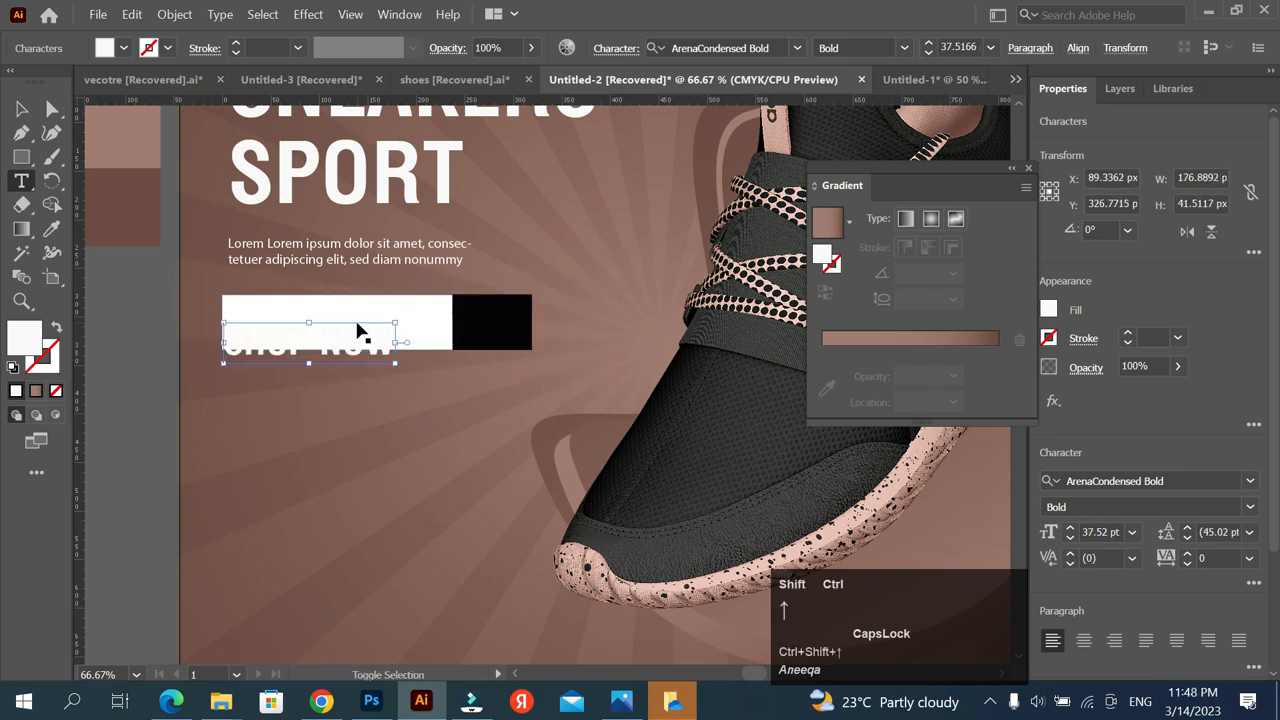
Shift the SHOP NOW text to the right along the white bar
{"action": "key", "text": "Escape"}
{"action": "left_click", "coordinate": [388, 343]}
{"action": "key", "text": "Right"}
{"action": "key", "text": "Right"}
{"action": "key", "text": "Right"}
{"action": "key", "text": "Right"}
{"action": "key", "text": "Right"}
{"action": "key", "text": "Right"}
{"action": "key", "text": "Right"}
{"action": "key", "text": "Right"}
{"action": "key", "text": "Right"}
{"action": "key", "text": "Right"}
{"action": "key", "text": "Right"}
{"action": "key", "text": "Right"}
{"action": "key", "text": "Right"}
{"action": "key", "text": "Right"}
{"action": "key", "text": "Right"}
{"action": "key", "text": "Right"}
{"action": "key", "text": "Right"}
{"action": "key", "text": "Right"}
{"action": "key", "text": "Right"}
{"action": "key", "text": "Right"}
Fill the SHOP NOW text black and position it inside the white bar
{"action": "scroll", "coordinate": [251, 374], "scroll_direction": "up", "scroll_amount": 1}
{"action": "double_click", "coordinate": [24, 338]}
{"action": "left_click_drag", "start_coordinate": [590, 420], "coordinate": [556, 455]}
{"action": "left_click", "coordinate": [1033, 200]}
{"action": "scroll", "coordinate": [290, 353], "scroll_direction": "up", "scroll_amount": 1}
{"action": "left_click_drag", "start_coordinate": [334, 366], "coordinate": [331, 370]}
{"action": "left_click", "coordinate": [120, 291]}
Draw an open right-pointing chevron about 20 × 28 px in the black box with the Pen tool, using a white 1 pt stroke without fill
{"action": "left_click", "coordinate": [21, 133]}
{"action": "scroll", "coordinate": [600, 329], "scroll_direction": "up", "scroll_amount": 1, "text": "alt"}
{"action": "left_click", "coordinate": [600, 320]}
{"action": "left_click", "coordinate": [644, 349]}
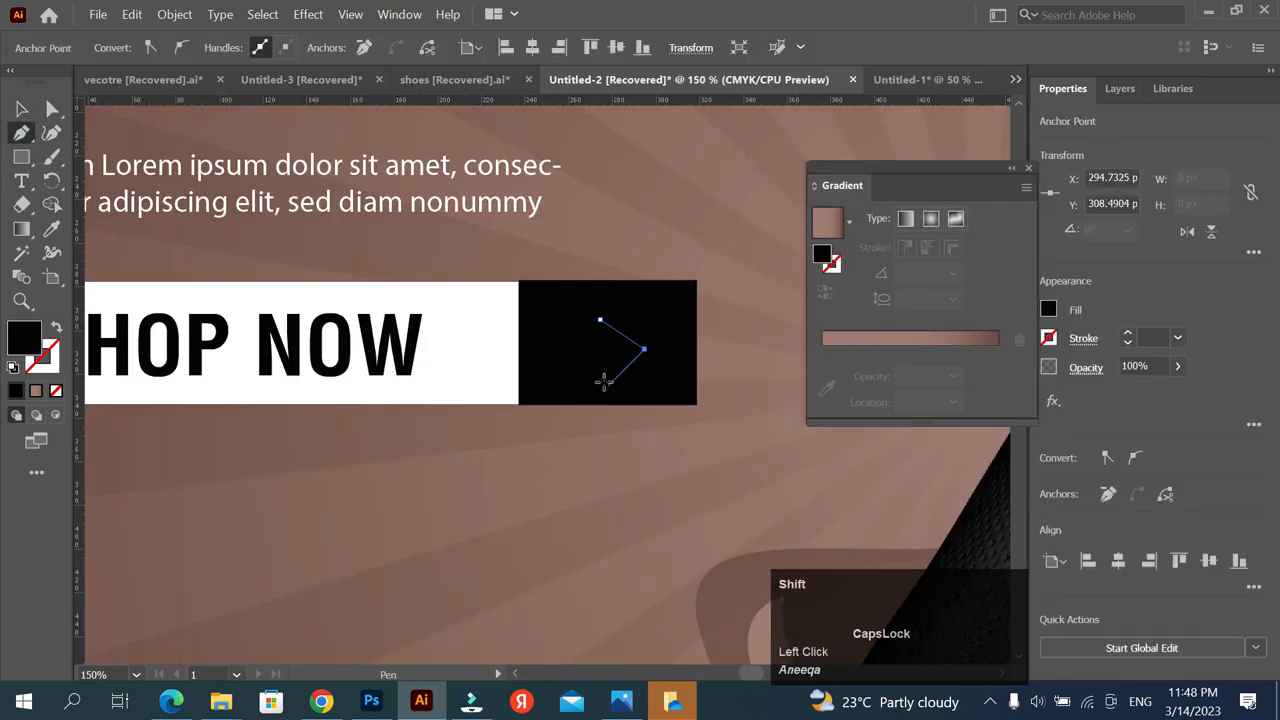
{"action": "double_click", "coordinate": [50, 361]}
{"action": "left_click", "coordinate": [563, 199]}
{"action": "left_click", "coordinate": [1033, 200]}
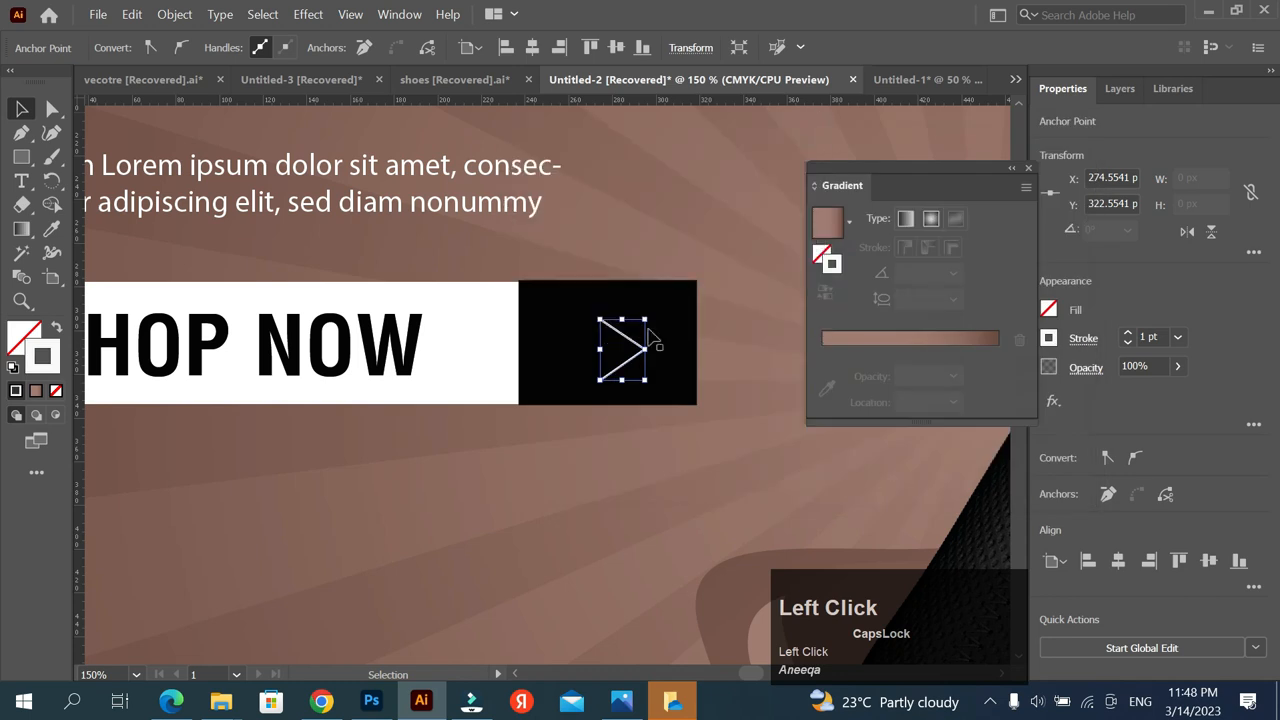
Duplicate the white chevron slightly to its left to form a double arrow
{"action": "scroll", "coordinate": [629, 335], "scroll_direction": "up", "scroll_amount": 2}
{"action": "left_click", "coordinate": [653, 355]}
{"action": "key", "text": "ctrl+z"}
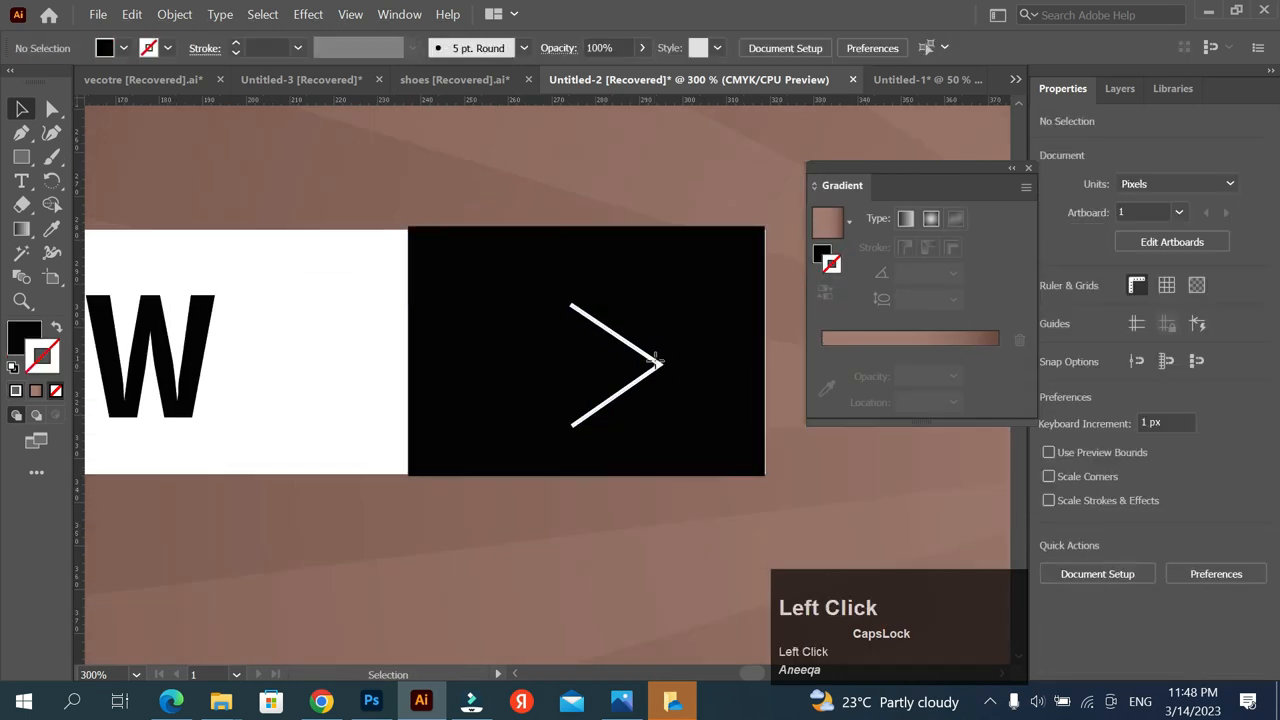
{"action": "scroll", "coordinate": [655, 360], "scroll_direction": "up", "scroll_amount": 2}
{"action": "left_click", "coordinate": [656, 360]}
{"action": "left_click_drag", "start_coordinate": [658, 357], "coordinate": [603, 357]}
{"action": "left_click", "coordinate": [586, 363]}
{"action": "key", "text": "ctrl+z"}
{"action": "left_click_drag", "start_coordinate": [660, 314], "coordinate": [537, 400]}
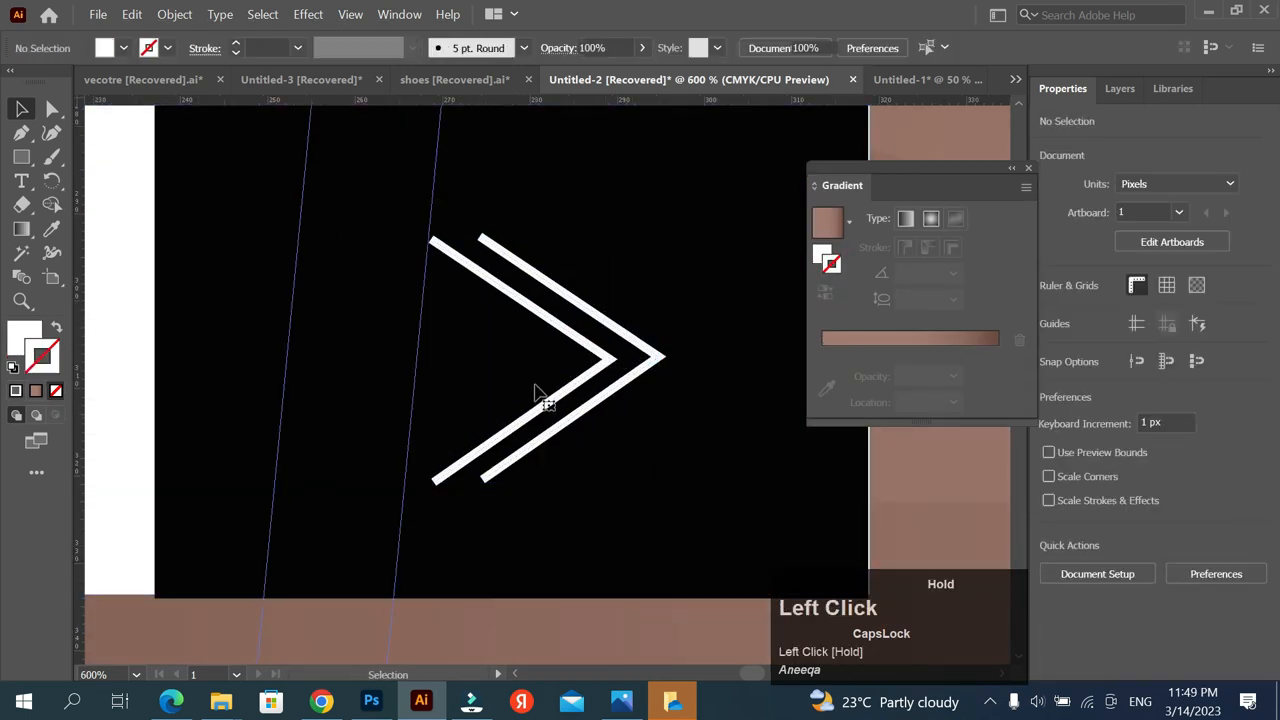
Apply a tapered width profile to the strokes of both chevrons
{"action": "scroll", "coordinate": [593, 345], "scroll_direction": "down", "scroll_amount": 2}
{"action": "left_click", "coordinate": [481, 357]}
{"action": "key", "text": "ctrl+z"}
{"action": "left_click", "coordinate": [577, 350]}
{"action": "left_click", "coordinate": [540, 345], "text": "shift"}
{"action": "key", "text": "ctrl+z"}
{"action": "left_click", "coordinate": [532, 335]}
{"action": "scroll", "coordinate": [534, 331], "scroll_direction": "up", "scroll_amount": 1}
{"action": "left_click", "coordinate": [546, 332], "text": "shift"}
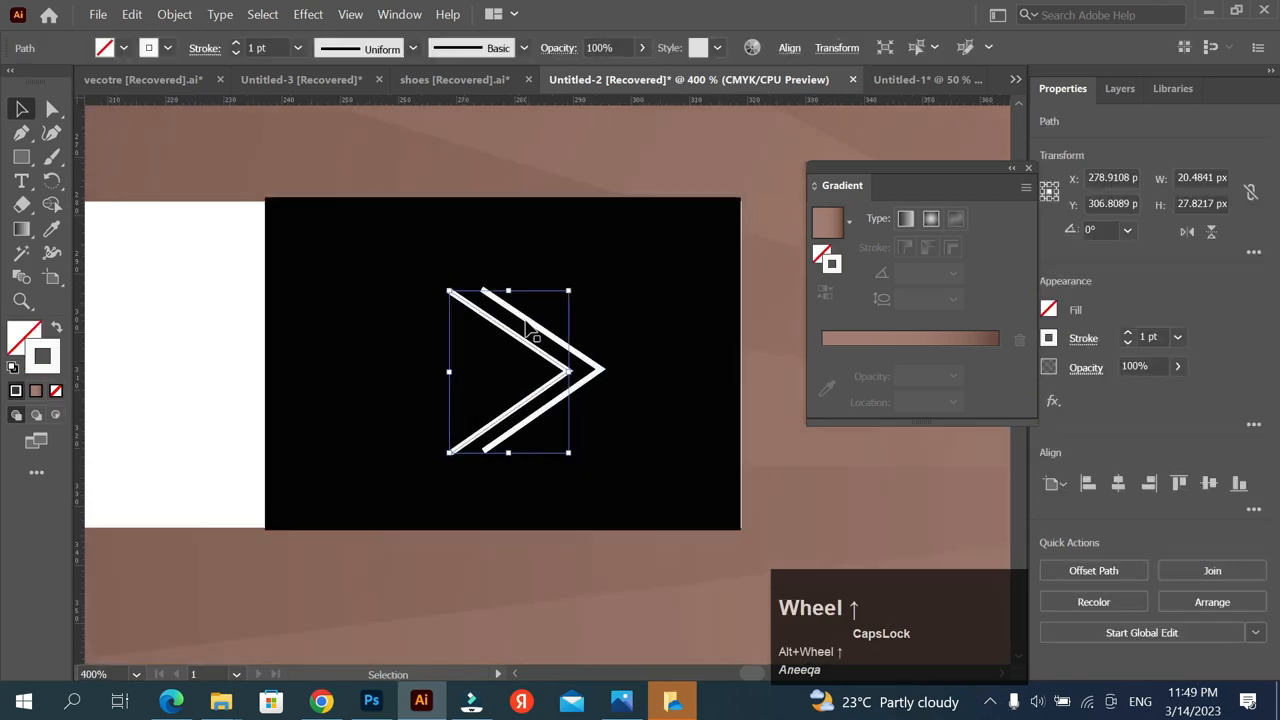
{"action": "left_click", "coordinate": [415, 48]}
{"action": "left_click", "coordinate": [368, 98]}
Draw a three-sided polygon on the empty canvas beside the poster
{"action": "scroll", "coordinate": [570, 320], "scroll_direction": "down", "scroll_amount": 3}
{"action": "scroll", "coordinate": [573, 320], "scroll_direction": "down", "scroll_amount": 5}
{"action": "left_click", "coordinate": [432, 380]}
{"action": "left_click_drag", "start_coordinate": [654, 275], "coordinate": [549, 280]}
{"action": "left_click_drag", "start_coordinate": [22, 160], "coordinate": [75, 205]}
{"action": "key", "text": "Down"}
{"action": "key", "text": "Down"}
{"action": "key", "text": "Down"}
{"action": "left_click_drag", "start_coordinate": [183, 345], "coordinate": [232, 379]}
Fill the triangle with the brown linear gradient and no stroke
{"action": "left_click", "coordinate": [22, 109]}
{"action": "left_click", "coordinate": [51, 230]}
{"action": "left_click", "coordinate": [375, 352]}
{"action": "left_click", "coordinate": [22, 109]}
{"action": "left_click", "coordinate": [905, 219]}
{"action": "left_click", "coordinate": [56, 391]}
{"action": "left_click", "coordinate": [23, 340]}
{"action": "left_click", "coordinate": [905, 219]}
{"action": "left_click", "coordinate": [817, 129]}
Rotate the triangle to 270° so it points right, and round its corners
{"action": "scroll", "coordinate": [180, 345], "scroll_direction": "up", "scroll_amount": 2}
{"action": "left_click_drag", "start_coordinate": [248, 490], "coordinate": [335, 463]}
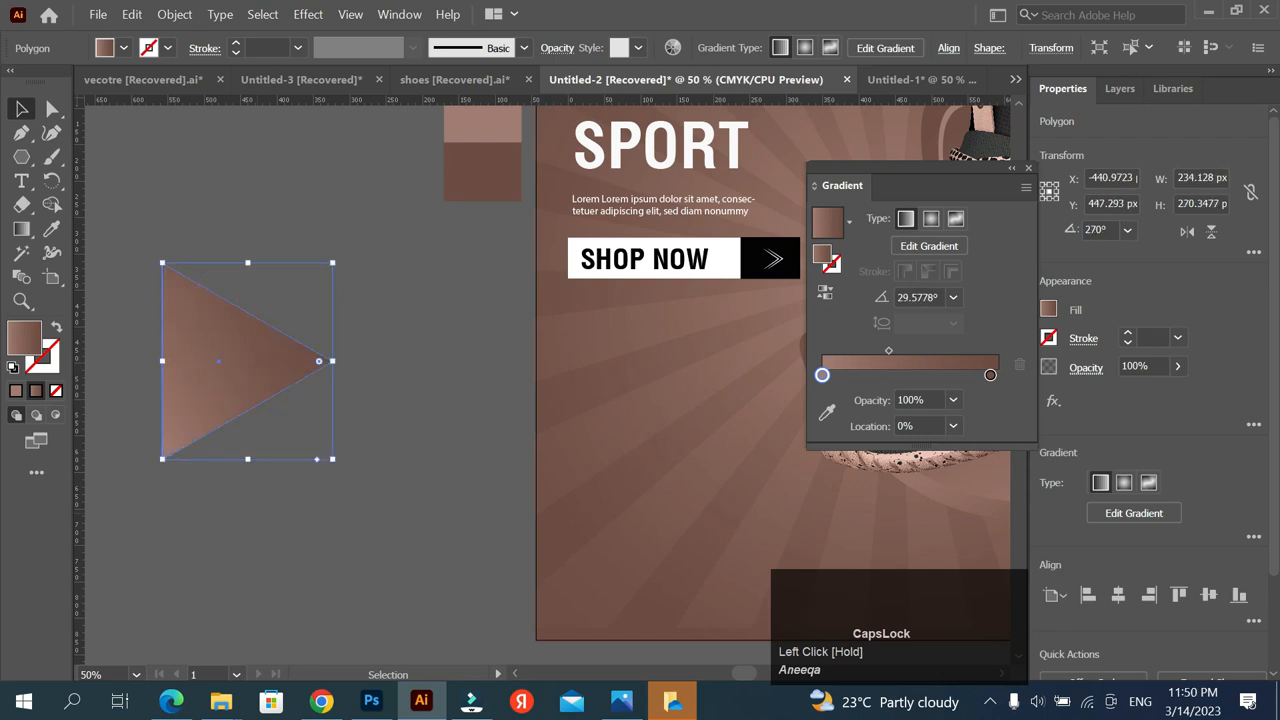
{"action": "left_click", "coordinate": [25, 110]}
Create an inset copy of the rounded triangle with Offset Path, using Miter joins
{"action": "left_click", "coordinate": [174, 14]}
{"action": "mouse_move", "coordinate": [430, 446]}
{"action": "left_click", "coordinate": [540, 514]}
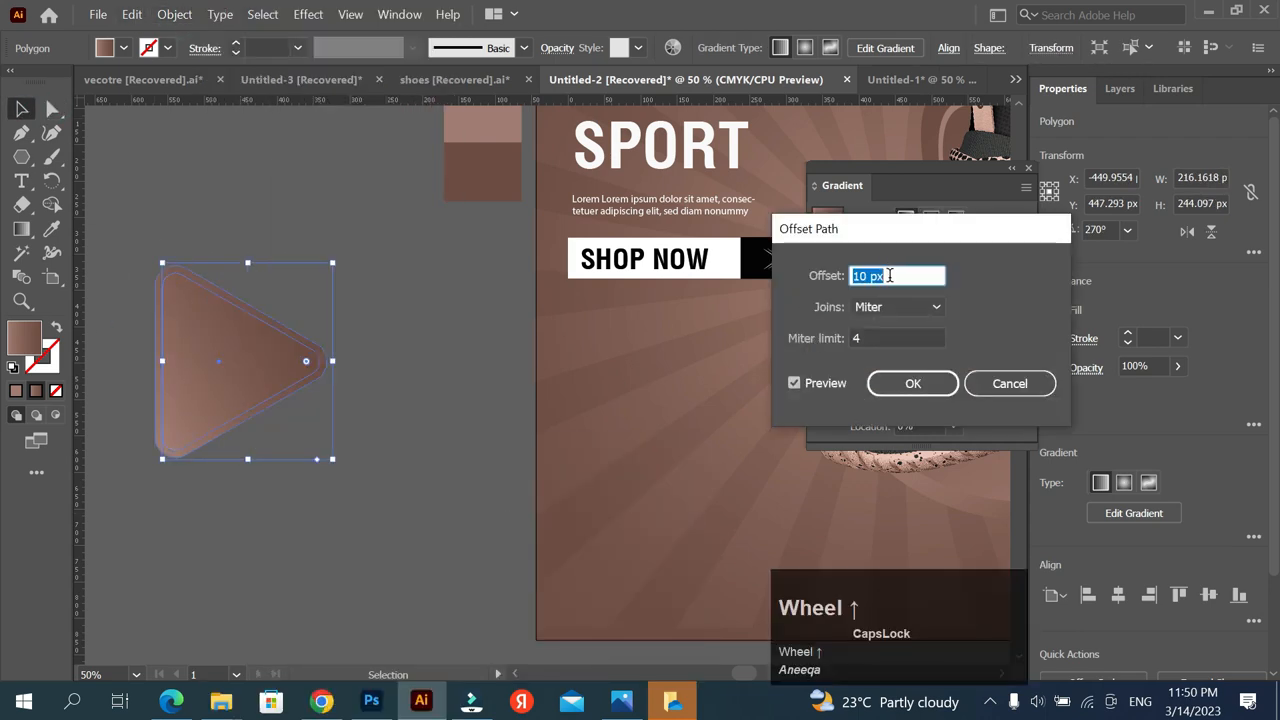
{"action": "scroll", "coordinate": [889, 276], "scroll_direction": "down", "scroll_amount": 9}
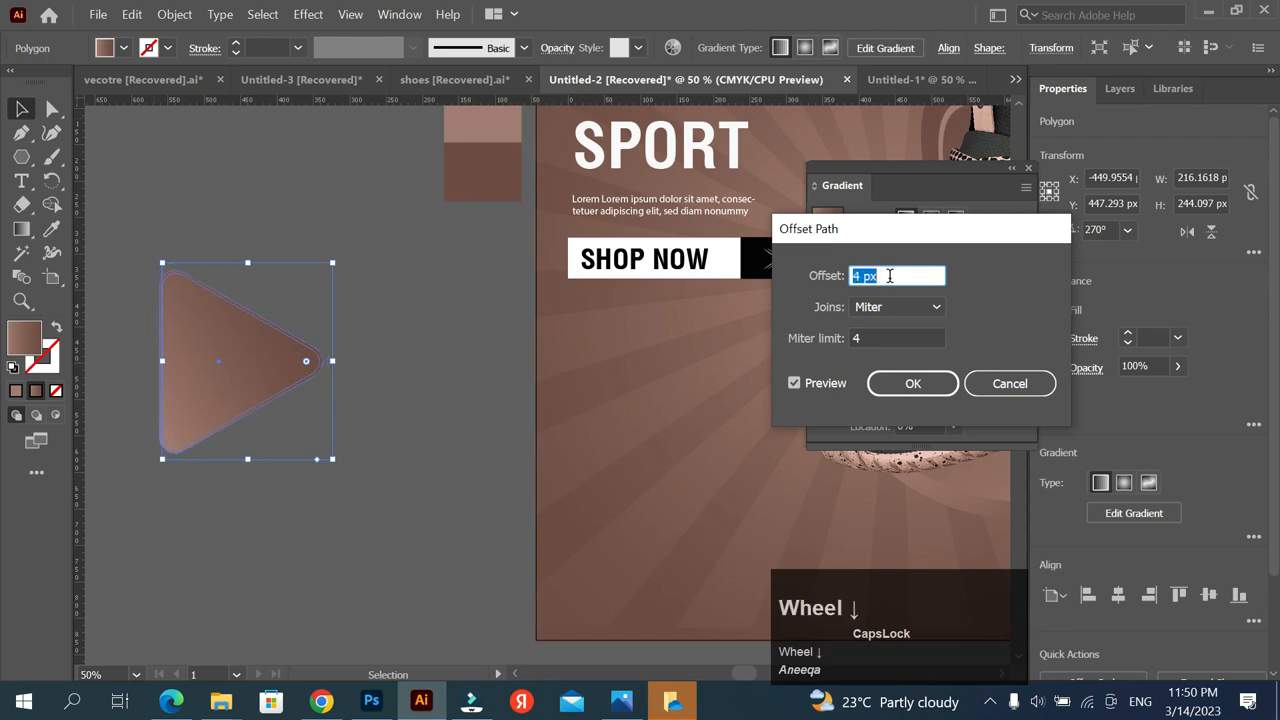
{"action": "left_click", "coordinate": [913, 383]}
Give the inset triangle a white outline without fill
{"action": "double_click", "coordinate": [24, 337]}
{"action": "left_click", "coordinate": [1033, 200]}
{"action": "left_click", "coordinate": [56, 327]}
Duplicate the outlined triangle and overlap a mirrored copy with the original to form a six-pointed star badge
{"action": "left_click_drag", "start_coordinate": [130, 250], "coordinate": [268, 340]}
{"action": "left_click_drag", "start_coordinate": [216, 357], "coordinate": [300, 362]}
{"action": "left_click_drag", "start_coordinate": [313, 368], "coordinate": [190, 352]}
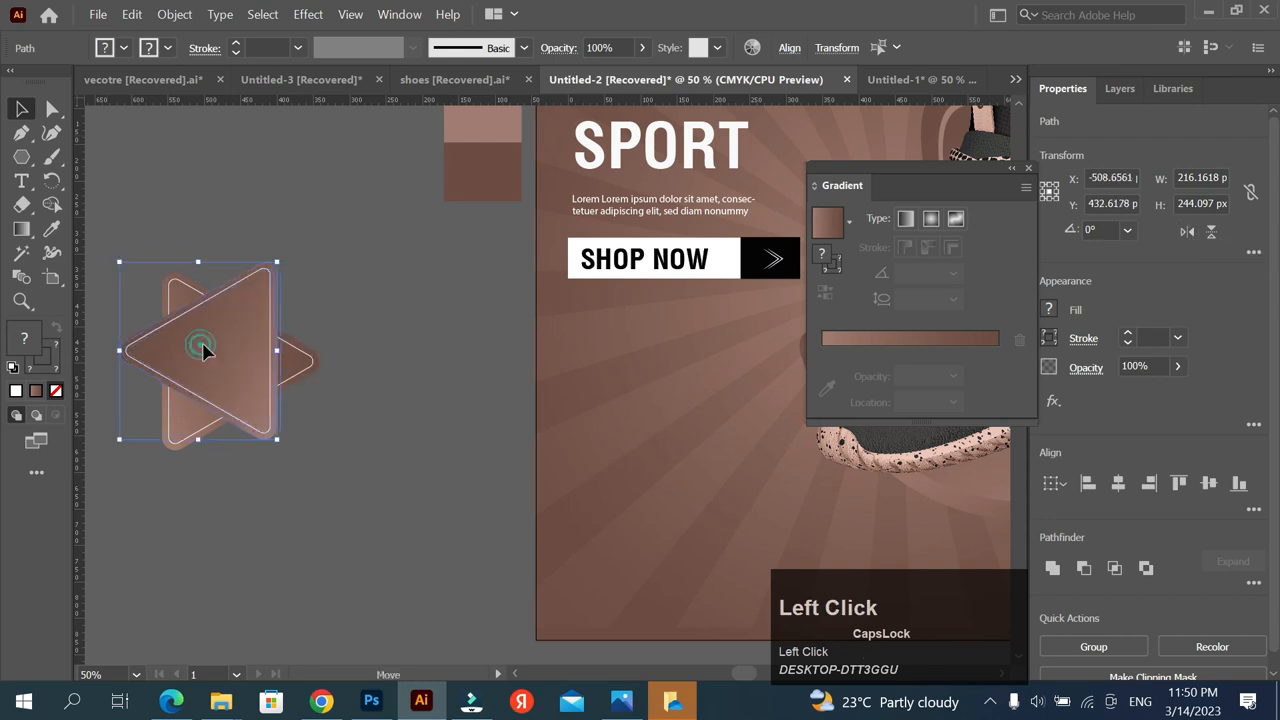
Place a copy of the star badge on the poster below the SHOP NOW button
{"action": "scroll", "coordinate": [200, 335], "scroll_direction": "down", "scroll_amount": 3}
{"action": "scroll", "coordinate": [352, 365], "scroll_direction": "up", "scroll_amount": 3}
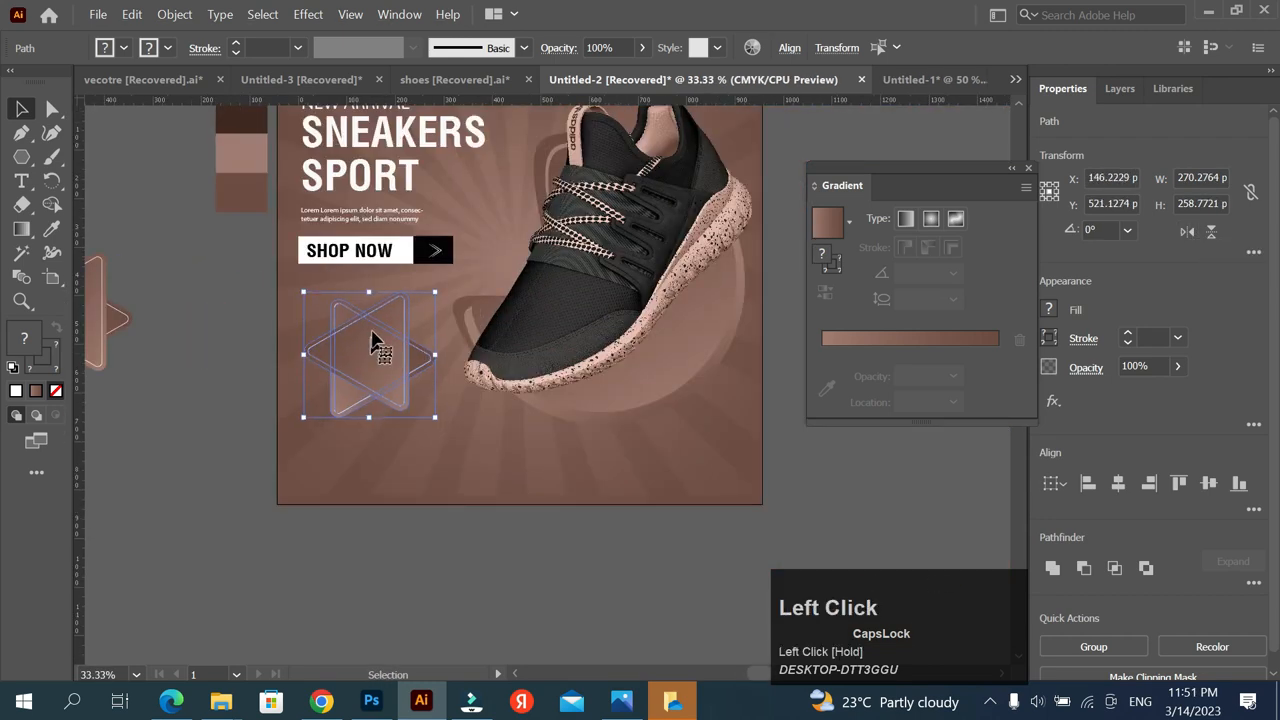
{"action": "left_click", "coordinate": [149, 400]}
Duplicate the SHOP NOW text onto the star badge and change the copy to "50%" and "OFF" on two lines
{"action": "scroll", "coordinate": [149, 400], "scroll_direction": "down", "scroll_amount": 2}
{"action": "left_click_drag", "start_coordinate": [367, 282], "coordinate": [385, 362]}
{"action": "scroll", "coordinate": [386, 370], "scroll_direction": "up", "scroll_amount": 2}
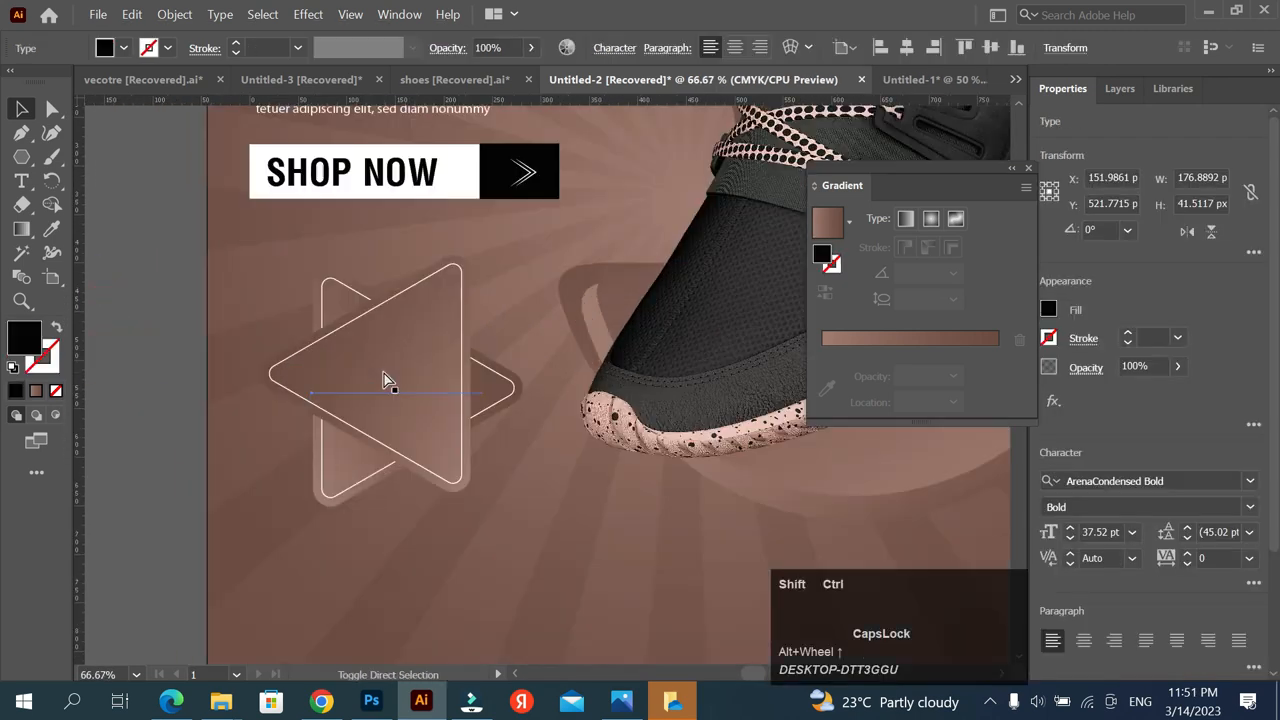
{"action": "key", "text": "t"}
{"action": "left_click", "coordinate": [357, 384]}
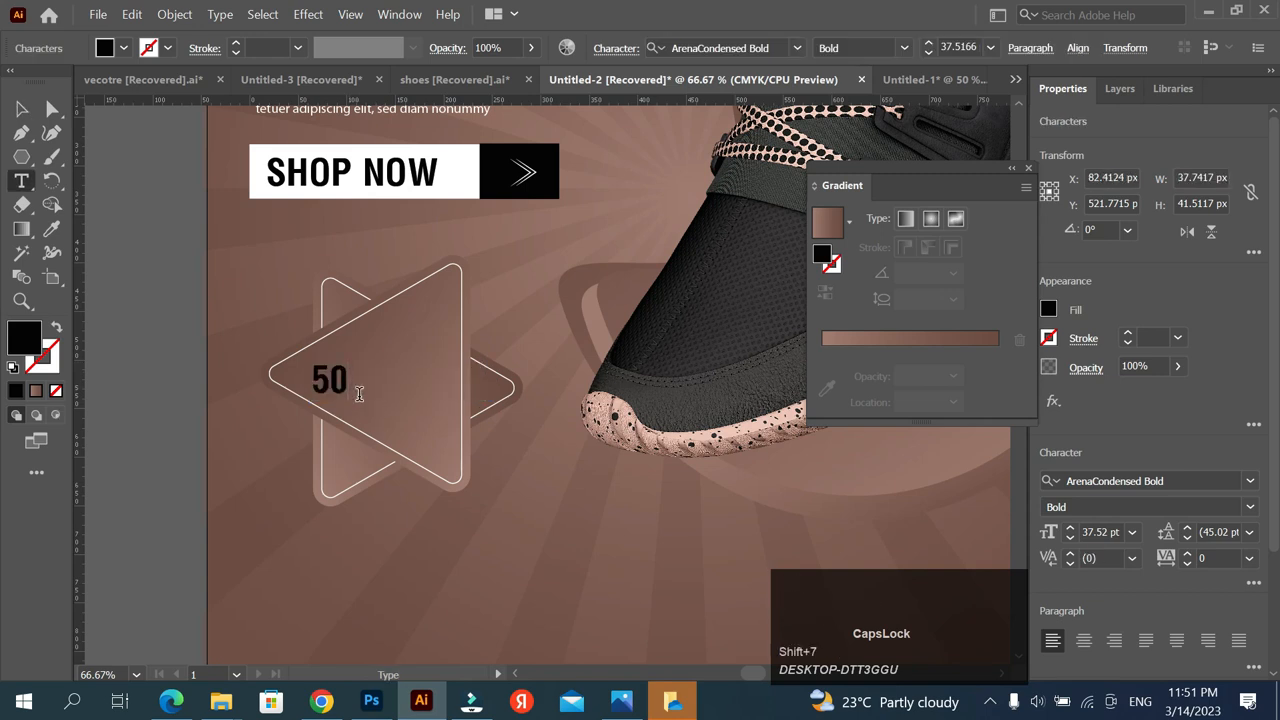
{"action": "type", "text": "50%"}
{"action": "key", "text": "Return"}
{"action": "type", "text": "OFF"}
Fill the 50% OFF text white
{"action": "left_click", "coordinate": [21, 108]}
{"action": "double_click", "coordinate": [25, 337]}
{"action": "left_click", "coordinate": [988, 197]}
{"action": "scroll", "coordinate": [364, 396], "scroll_direction": "up", "scroll_amount": 1}
Change the font of the 50% OFF text and enlarge it to about 50.66 pt on the badge
{"action": "double_click", "coordinate": [469, 402]}
{"action": "left_click_drag", "start_coordinate": [474, 404], "coordinate": [384, 404]}
{"action": "left_click", "coordinate": [1250, 481]}
{"action": "left_click", "coordinate": [851, 609]}
{"action": "left_click", "coordinate": [21, 108]}
{"action": "left_click_drag", "start_coordinate": [485, 440], "coordinate": [502, 461]}
{"action": "left_click_drag", "start_coordinate": [434, 414], "coordinate": [429, 407]}
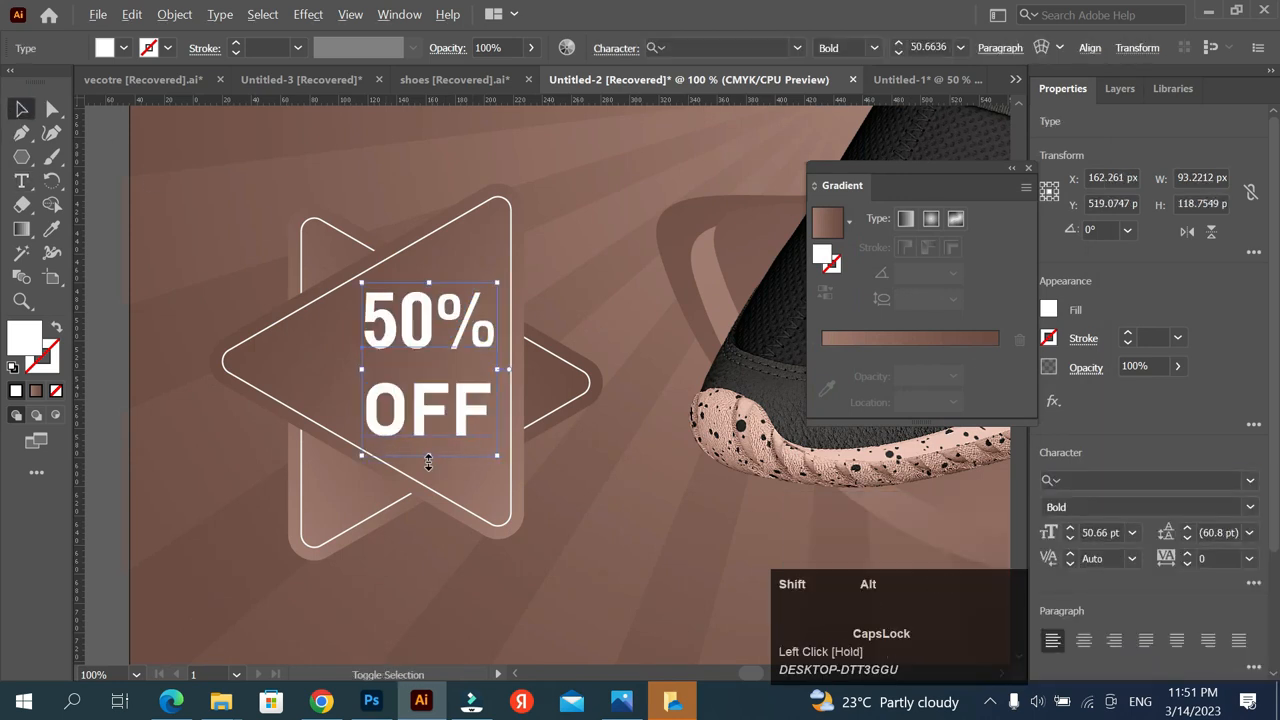
Tighten the leading between the 50% and OFF lines and center the text on the badge
{"action": "double_click", "coordinate": [430, 434]}
{"action": "key", "text": "ctrl+a"}
{"action": "left_click", "coordinate": [1187, 539]}
{"action": "left_click", "coordinate": [1187, 539]}
{"action": "left_click", "coordinate": [1187, 539]}
{"action": "left_click", "coordinate": [21, 108]}
{"action": "left_click_drag", "start_coordinate": [423, 336], "coordinate": [412, 335]}
{"action": "scroll", "coordinate": [426, 325], "scroll_direction": "down", "scroll_amount": 2}
{"action": "left_click", "coordinate": [232, 329]}
{"action": "scroll", "coordinate": [232, 336], "scroll_direction": "down", "scroll_amount": 1}
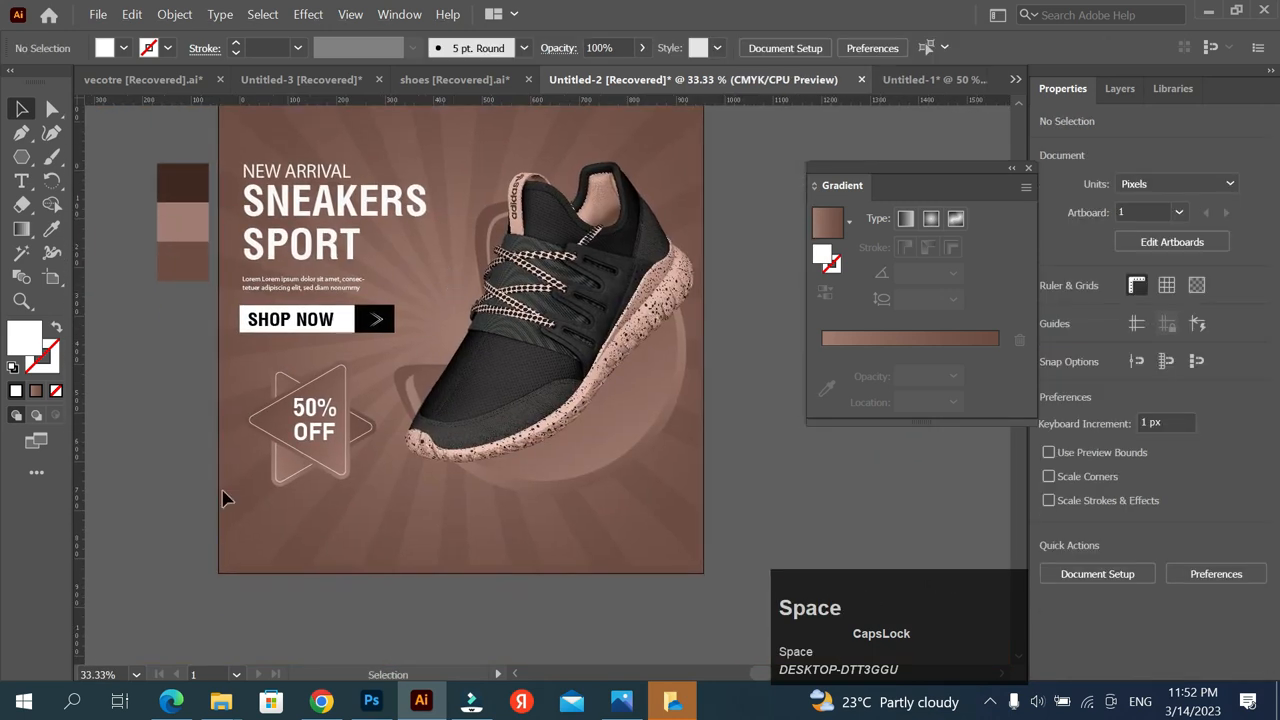
Bring the phone and globe icon images from File Explorer into the document and place them separately beside the poster
{"action": "left_click", "coordinate": [221, 701]}
{"action": "left_click", "coordinate": [125, 622]}
{"action": "left_click", "coordinate": [310, 175]}
{"action": "left_click", "coordinate": [230, 172], "text": "ctrl"}
{"action": "left_click_drag", "start_coordinate": [310, 175], "coordinate": [772, 390]}
{"action": "scroll", "coordinate": [630, 345], "scroll_direction": "down", "scroll_amount": 1}
{"action": "scroll", "coordinate": [630, 345], "scroll_direction": "down", "scroll_amount": 6}
{"action": "left_click", "coordinate": [391, 254]}
{"action": "left_click_drag", "start_coordinate": [630, 345], "coordinate": [568, 491]}
Image-trace the globe icon with the High Fidelity Photo preset and expand the result
{"action": "scroll", "coordinate": [402, 388], "scroll_direction": "up", "scroll_amount": 2}
{"action": "left_click", "coordinate": [400, 388]}
{"action": "left_click", "coordinate": [406, 343]}
{"action": "left_click", "coordinate": [534, 460]}
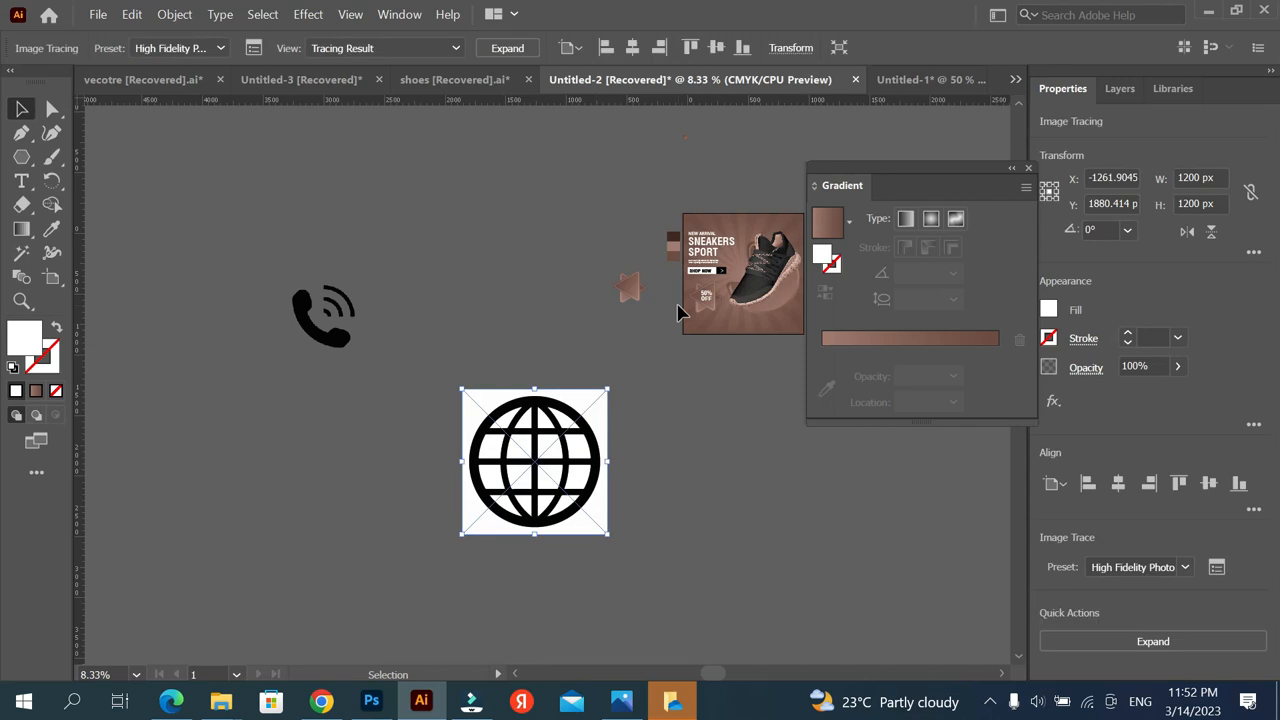
{"action": "left_click", "coordinate": [1174, 622]}
Ungroup the expanded globe and move its white background square away from it
{"action": "left_click", "coordinate": [1195, 646]}
{"action": "left_click", "coordinate": [685, 452]}
{"action": "left_click_drag", "start_coordinate": [474, 407], "coordinate": [179, 481]}
Try to delete the white pieces in the globe's right half
{"action": "scroll", "coordinate": [567, 431], "scroll_direction": "up", "scroll_amount": 1}
{"action": "left_click", "coordinate": [567, 418]}
{"action": "left_click", "coordinate": [587, 494], "text": "shift"}
{"action": "left_click", "coordinate": [566, 537], "text": "shift"}
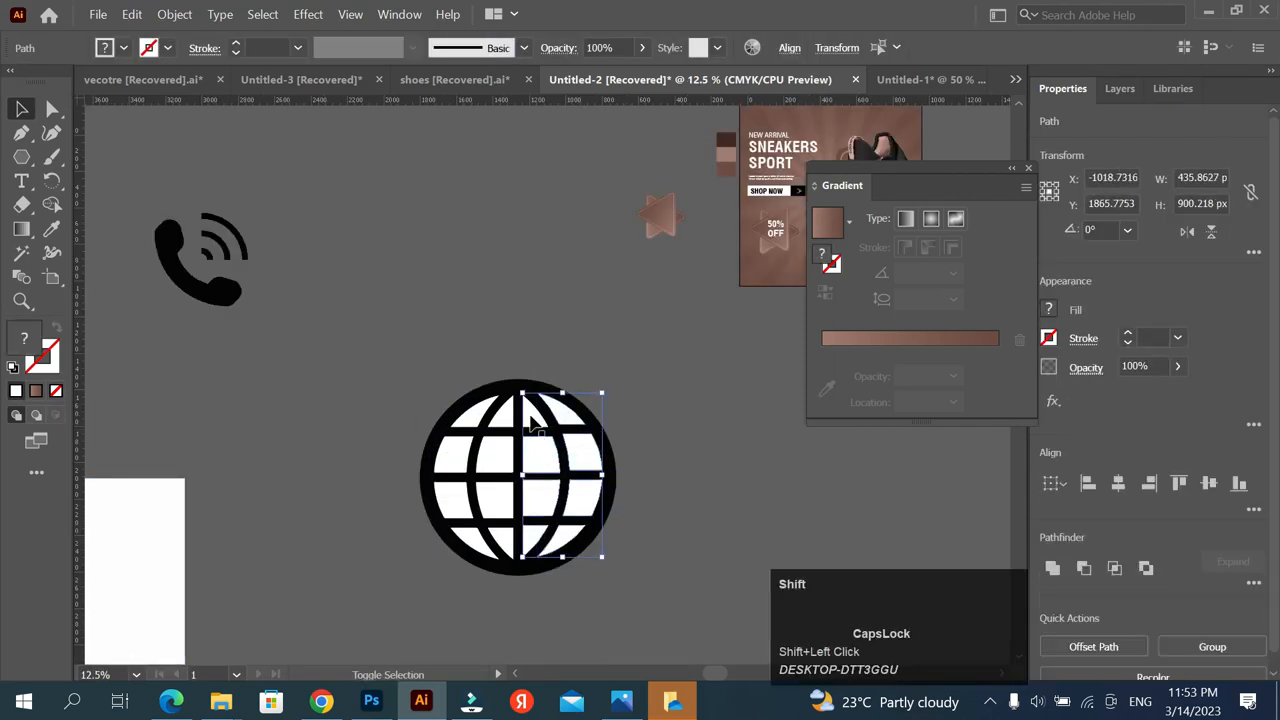
{"action": "key", "text": "Delete"}
{"action": "key", "text": "ctrl+z"}
Remove all white pieces inside the globe with the Shape Builder tool, leaving only its black grid
{"action": "left_click_drag", "start_coordinate": [656, 378], "coordinate": [436, 548]}
{"action": "key", "text": "shift+m"}
{"action": "left_click", "coordinate": [476, 415], "text": "alt"}
{"action": "left_click", "coordinate": [460, 446], "text": "alt"}
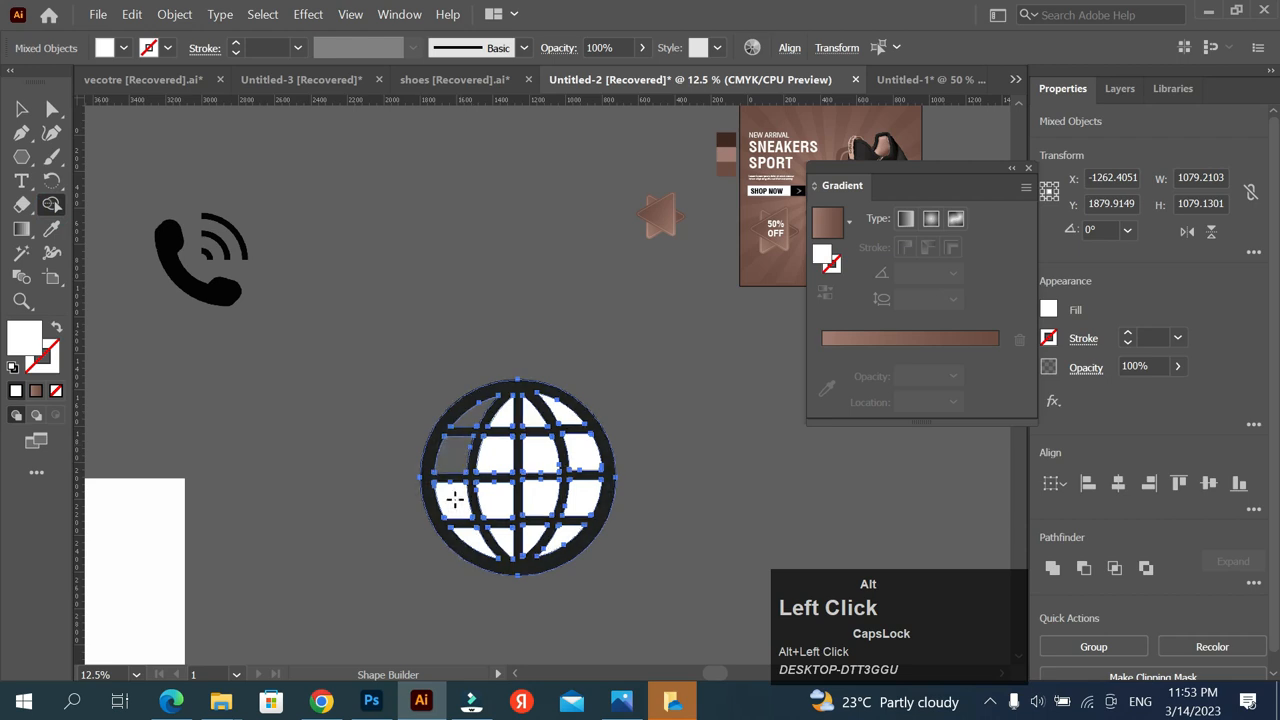
{"action": "left_click", "coordinate": [497, 455], "text": "alt"}
{"action": "left_click", "coordinate": [543, 460], "text": "alt"}
{"action": "left_click", "coordinate": [533, 539], "text": "alt"}
{"action": "left_click", "coordinate": [505, 539], "text": "alt"}
{"action": "key", "text": "v"}
Image-trace the phone icon with the High Fidelity Photo preset
{"action": "left_click_drag", "start_coordinate": [308, 182], "coordinate": [165, 338]}
{"action": "left_click", "coordinate": [551, 48]}
{"action": "left_click", "coordinate": [572, 98]}
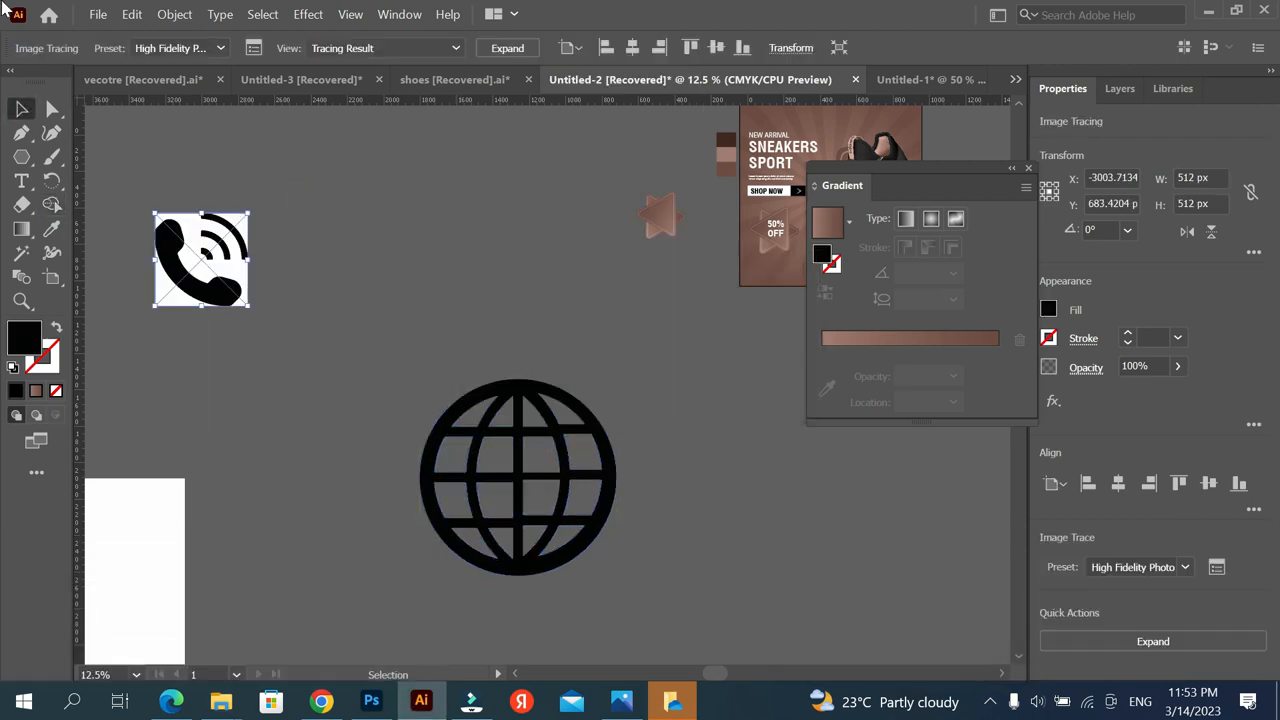
Expand and ungroup the traced phone icon, move its black pieces off the white background and scale them down
{"action": "left_click", "coordinate": [508, 48]}
{"action": "left_click", "coordinate": [1211, 646]}
{"action": "left_click", "coordinate": [325, 300]}
{"action": "left_click", "coordinate": [171, 242]}
{"action": "left_click", "coordinate": [222, 244], "text": "shift"}
{"action": "left_click_drag", "start_coordinate": [376, 307], "coordinate": [360, 300]}
{"action": "left_click", "coordinate": [449, 203]}
{"action": "left_click", "coordinate": [357, 300]}
Scale the globe icon down proportionally to about 273 px
{"action": "left_click", "coordinate": [430, 477]}
{"action": "left_click_drag", "start_coordinate": [420, 477], "coordinate": [490, 474]}
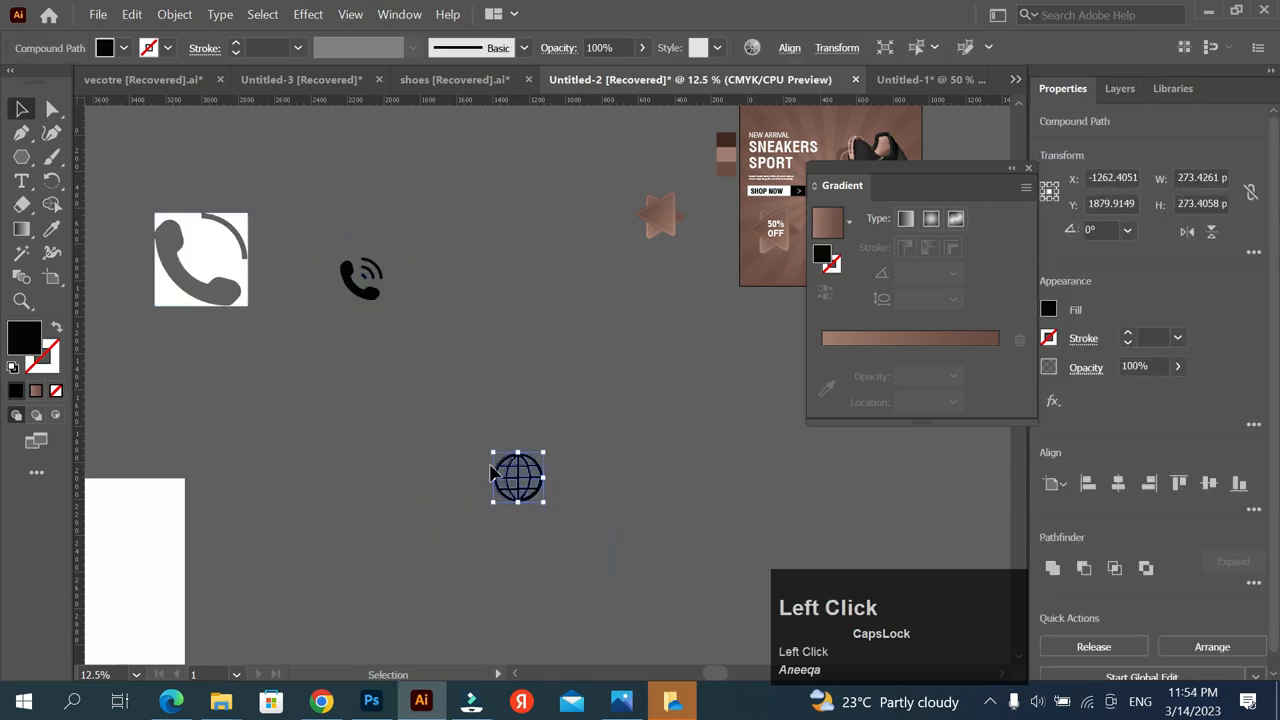
{"action": "left_click", "coordinate": [432, 246]}
Adjust the corner rounding of the front triangle in the 50% OFF badge
{"action": "left_click_drag", "start_coordinate": [795, 219], "coordinate": [614, 278]}
{"action": "scroll", "coordinate": [614, 279], "scroll_direction": "up", "scroll_amount": 4}
{"action": "left_click", "coordinate": [574, 252]}
{"action": "key", "text": "a"}
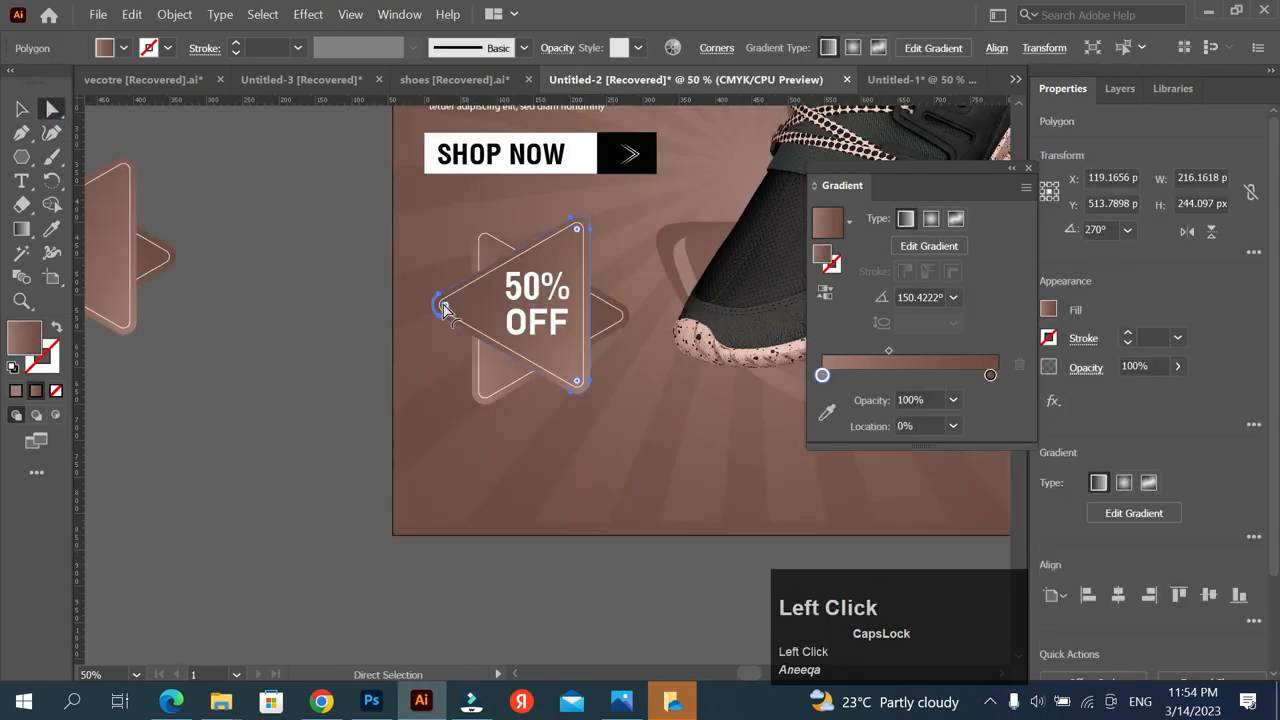
{"action": "scroll", "coordinate": [580, 378], "scroll_direction": "up", "scroll_amount": 1, "text": "alt"}
{"action": "left_click", "coordinate": [575, 272], "text": "shift"}
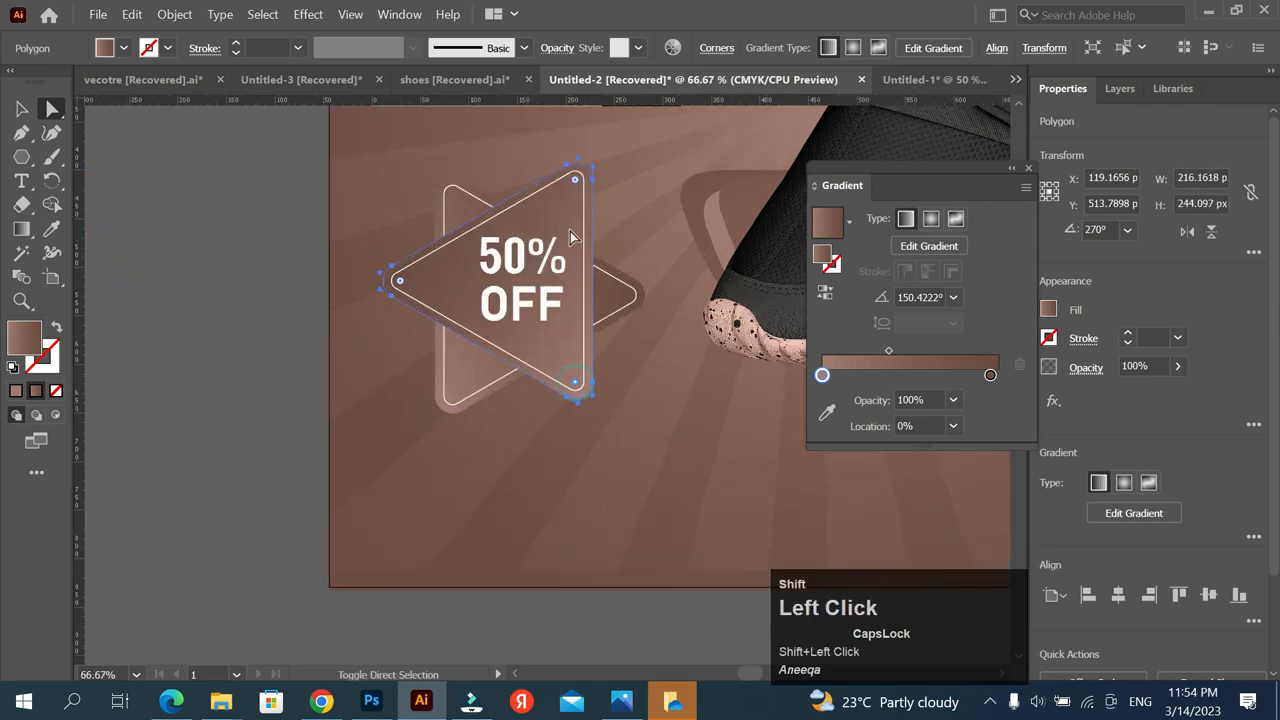
{"action": "left_click", "coordinate": [388, 340]}
Move the phone and globe icons close to the poster's lower-left corner
{"action": "scroll", "coordinate": [320, 237], "scroll_direction": "down", "scroll_amount": 2, "text": "alt"}
{"action": "left_click", "coordinate": [517, 374]}
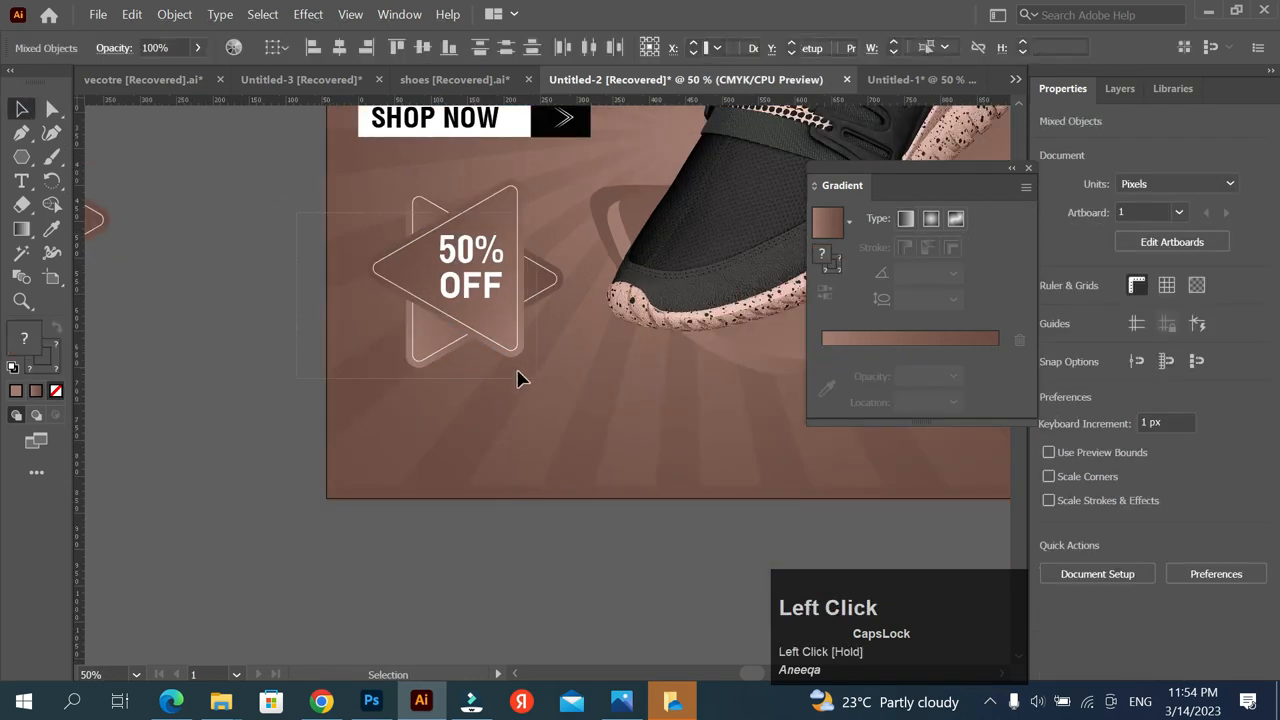
{"action": "scroll", "coordinate": [366, 357], "scroll_direction": "down", "scroll_amount": 4, "text": "alt"}
{"action": "left_click", "coordinate": [168, 442]}
Draw a rectangle about 39 by 45 px below the 50% OFF badge
{"action": "left_click", "coordinate": [21, 157]}
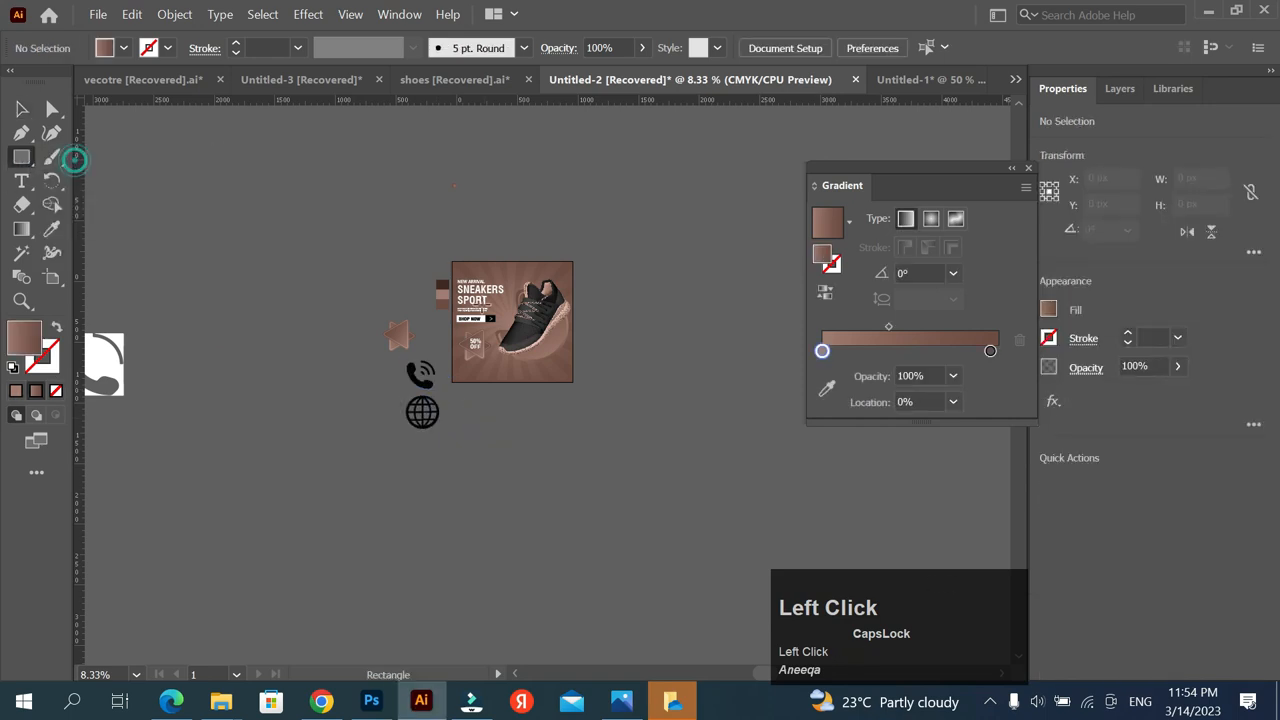
{"action": "scroll", "coordinate": [466, 355], "scroll_direction": "up", "scroll_amount": 5}
{"action": "left_click_drag", "start_coordinate": [437, 410], "coordinate": [463, 441]}
{"action": "scroll", "coordinate": [461, 336], "scroll_direction": "down", "scroll_amount": 3}
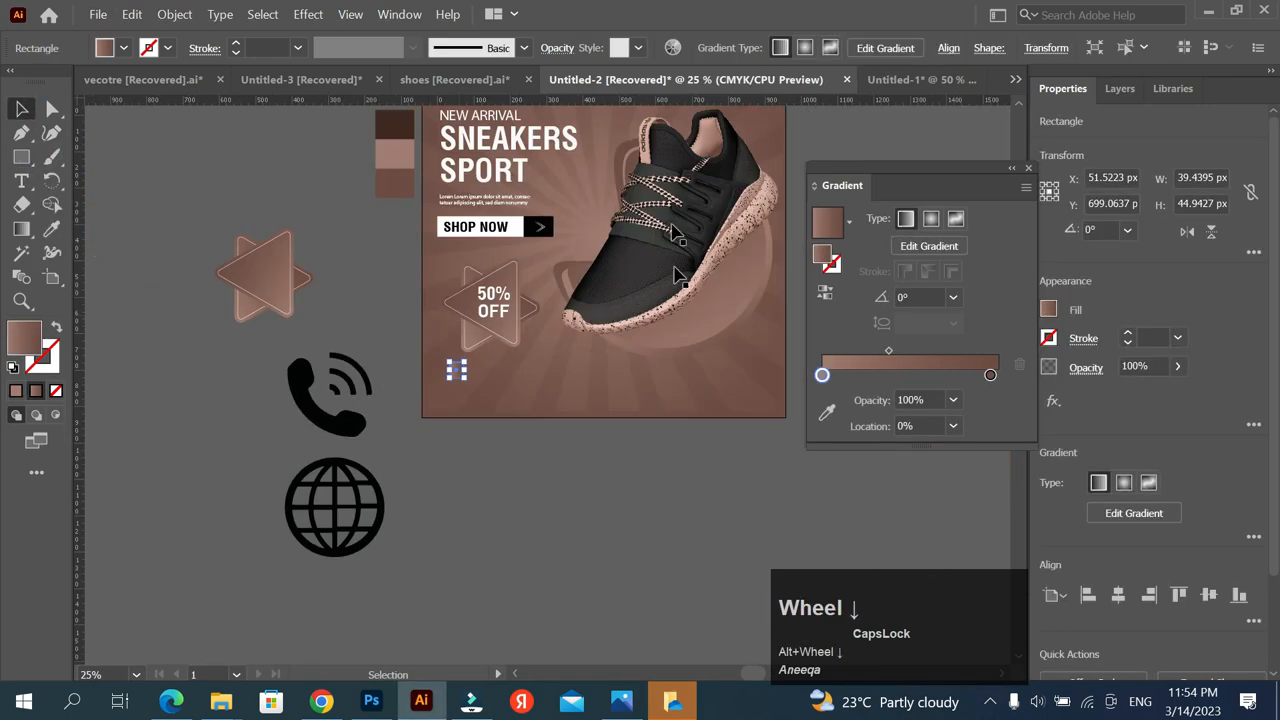
Scale the 50% OFF badge down from its center and reposition it beneath the SHOP NOW button
{"action": "key", "text": "ctrl+2"}
{"action": "scroll", "coordinate": [493, 340], "scroll_direction": "up", "scroll_amount": 3}
{"action": "left_click", "coordinate": [493, 340]}
{"action": "left_click_drag", "start_coordinate": [492, 338], "coordinate": [552, 386]}
{"action": "left_click_drag", "start_coordinate": [500, 421], "coordinate": [500, 384], "text": "alt+shift"}
{"action": "scroll", "coordinate": [506, 278], "scroll_direction": "up", "scroll_amount": 1, "text": "alt"}
{"action": "left_click_drag", "start_coordinate": [515, 316], "coordinate": [485, 276]}
{"action": "left_click", "coordinate": [240, 267]}
Duplicate the small rectangle directly below itself and fill both rectangles with off-white
{"action": "scroll", "coordinate": [427, 287], "scroll_direction": "down", "scroll_amount": 1}
{"action": "left_click_drag", "start_coordinate": [418, 450], "coordinate": [395, 499]}
{"action": "left_click", "coordinate": [387, 480]}
{"action": "scroll", "coordinate": [388, 430], "scroll_direction": "down", "scroll_amount": 2}
{"action": "double_click", "coordinate": [24, 338]}
{"action": "left_click", "coordinate": [569, 204]}
{"action": "left_click", "coordinate": [1031, 200]}
Group the phone pieces, shrink the icon to about 26 px and place it in front of the upper off-white rectangle
{"action": "scroll", "coordinate": [374, 455], "scroll_direction": "up", "scroll_amount": 2}
{"action": "left_click", "coordinate": [152, 563]}
{"action": "key", "text": "ctrl+g"}
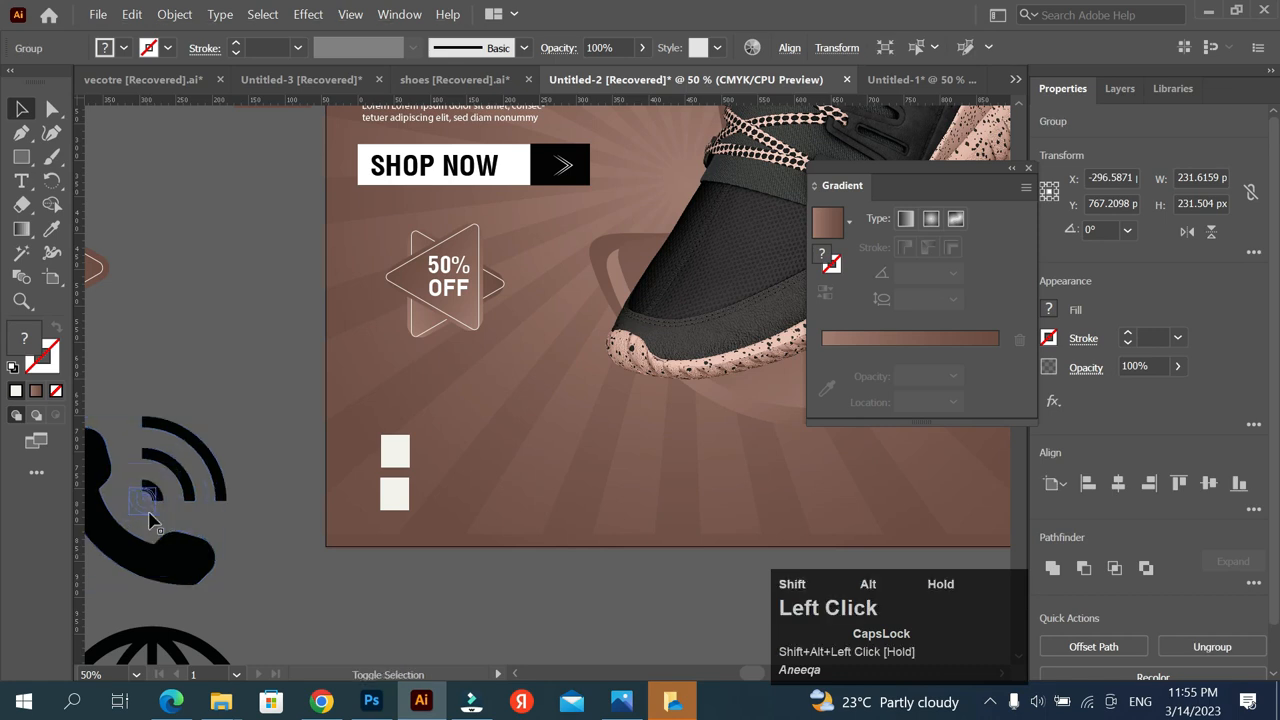
{"action": "left_click_drag", "start_coordinate": [148, 512], "coordinate": [148, 512]}
{"action": "left_click_drag", "start_coordinate": [148, 511], "coordinate": [401, 460]}
{"action": "scroll", "coordinate": [397, 453], "scroll_direction": "up", "scroll_amount": 2}
{"action": "key", "text": "ctrl+shift+]"}
{"action": "scroll", "coordinate": [397, 453], "scroll_direction": "up", "scroll_amount": 2}
{"action": "left_click_drag", "start_coordinate": [384, 505], "coordinate": [387, 487]}
Round the corners of the upper off-white rectangle and center the phone icon on it
{"action": "left_click", "coordinate": [437, 401]}
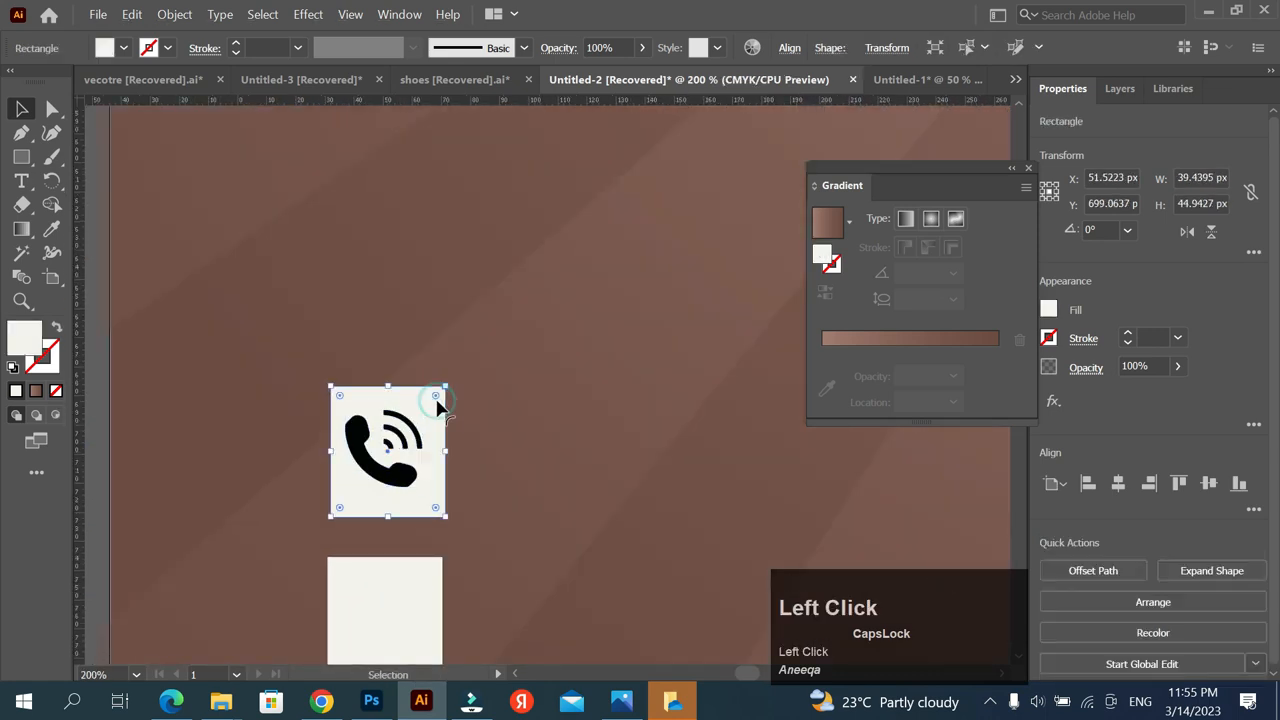
{"action": "left_click", "coordinate": [22, 108]}
{"action": "left_click", "coordinate": [422, 400], "text": "shift"}
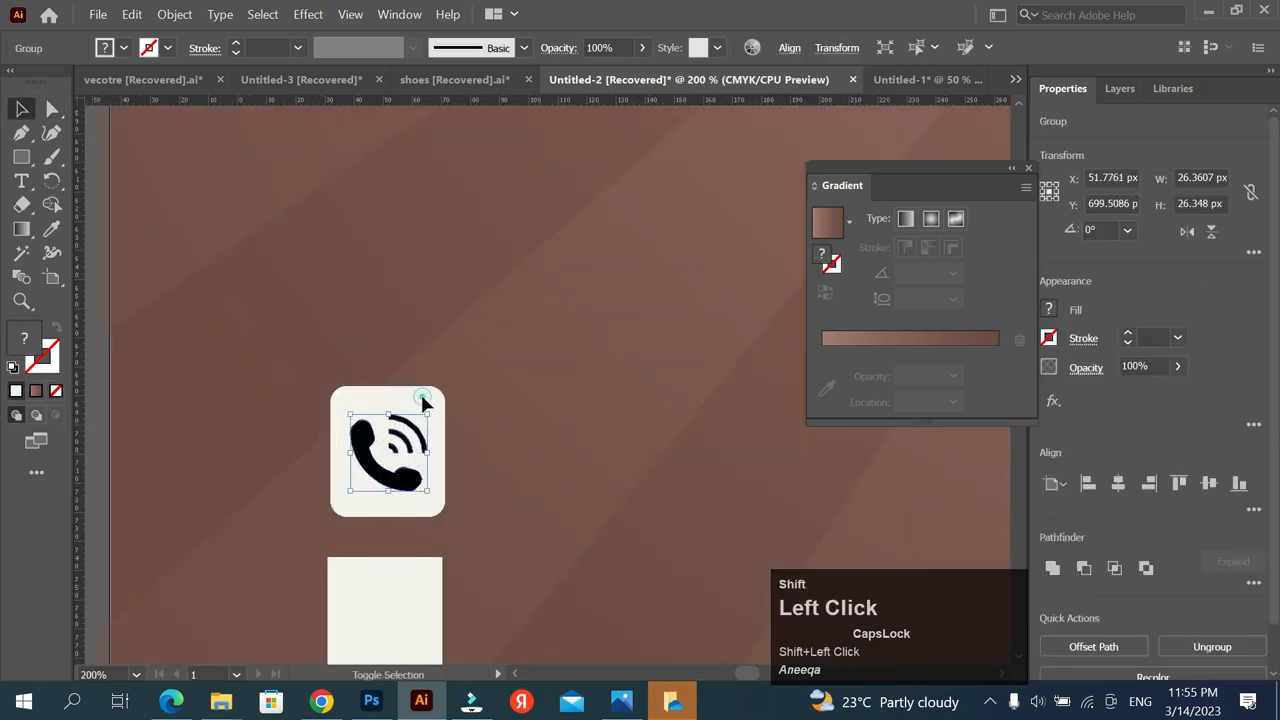
{"action": "left_click", "coordinate": [1204, 486]}
{"action": "scroll", "coordinate": [410, 372], "scroll_direction": "down", "scroll_amount": 2}
{"action": "left_click", "coordinate": [211, 406]}
Replace the lower square-cornered rectangle with a copy of the rounded one
{"action": "scroll", "coordinate": [400, 415], "scroll_direction": "up", "scroll_amount": 1}
{"action": "left_click", "coordinate": [402, 520]}
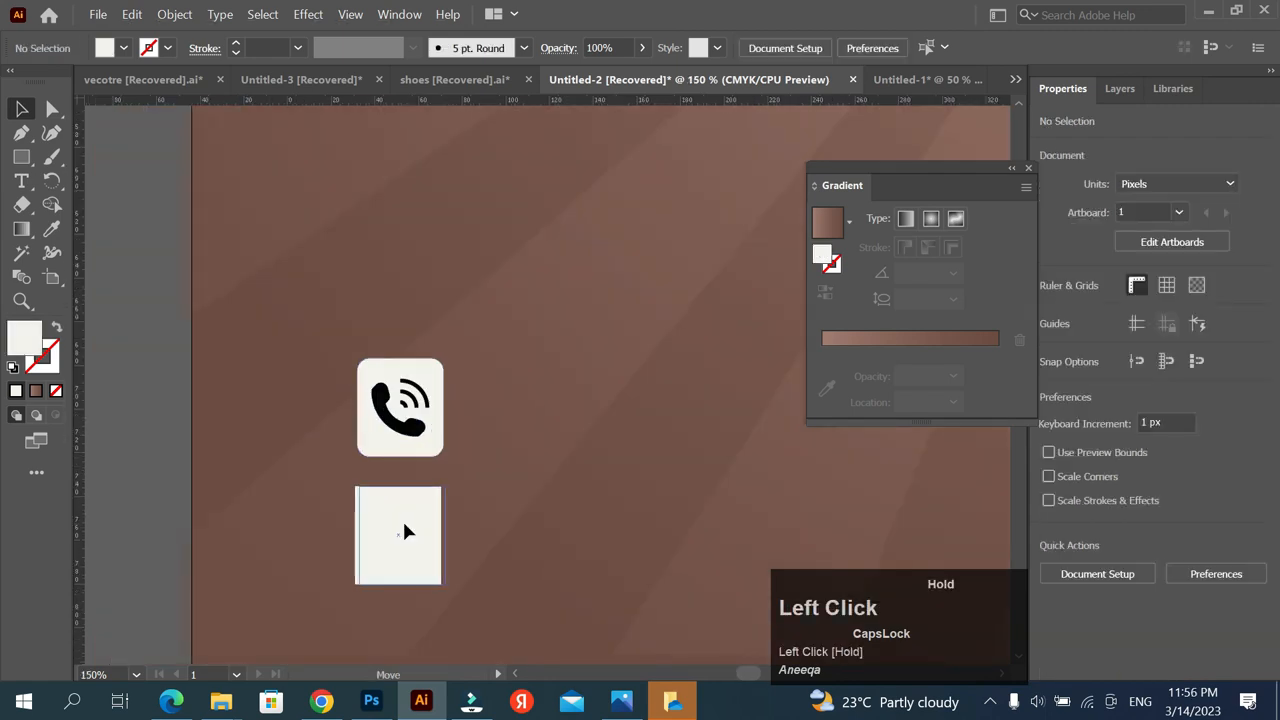
{"action": "key", "text": "Delete"}
{"action": "left_click", "coordinate": [429, 373]}
{"action": "left_click_drag", "start_coordinate": [432, 384], "coordinate": [433, 501]}
Shrink the globe icon, place it in front of the lower rounded rectangle and center it there
{"action": "left_click", "coordinate": [134, 397]}
{"action": "scroll", "coordinate": [134, 397], "scroll_direction": "down", "scroll_amount": 3}
{"action": "left_click_drag", "start_coordinate": [165, 605], "coordinate": [233, 376]}
{"action": "left_click_drag", "start_coordinate": [290, 529], "coordinate": [352, 475]}
{"action": "scroll", "coordinate": [372, 425], "scroll_direction": "up", "scroll_amount": 3}
{"action": "key", "text": "ctrl+shift+bracketright"}
{"action": "scroll", "coordinate": [352, 476], "scroll_direction": "up", "scroll_amount": 1}
{"action": "left_click", "coordinate": [408, 505], "text": "shift"}
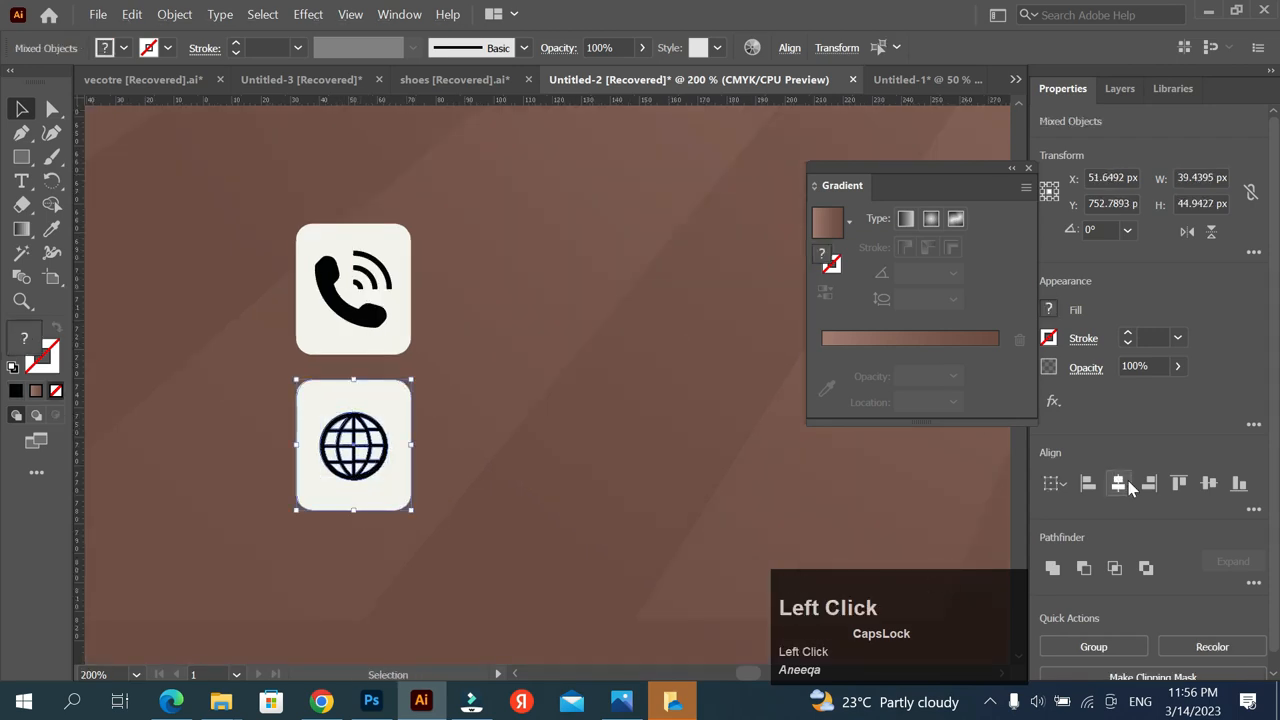
Color the phone and globe icons with the light brown sampled from the middle palette swatch
{"action": "scroll", "coordinate": [471, 420], "scroll_direction": "down", "scroll_amount": 5}
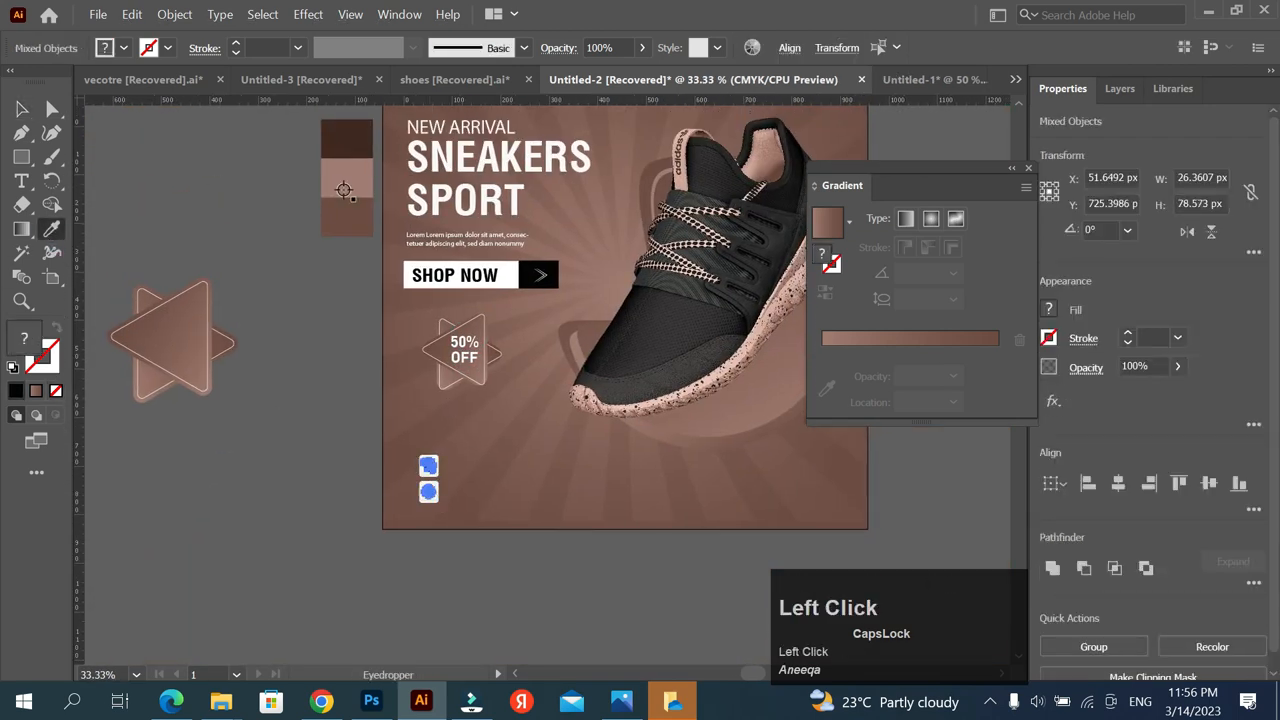
{"action": "left_click", "coordinate": [344, 190]}
{"action": "left_click", "coordinate": [23, 110]}
{"action": "left_click", "coordinate": [300, 330]}
Draw a small white circle about 6 px across for a dot pattern
{"action": "left_click_drag", "start_coordinate": [398, 372], "coordinate": [333, 417]}
{"action": "left_click", "coordinate": [27, 157]}
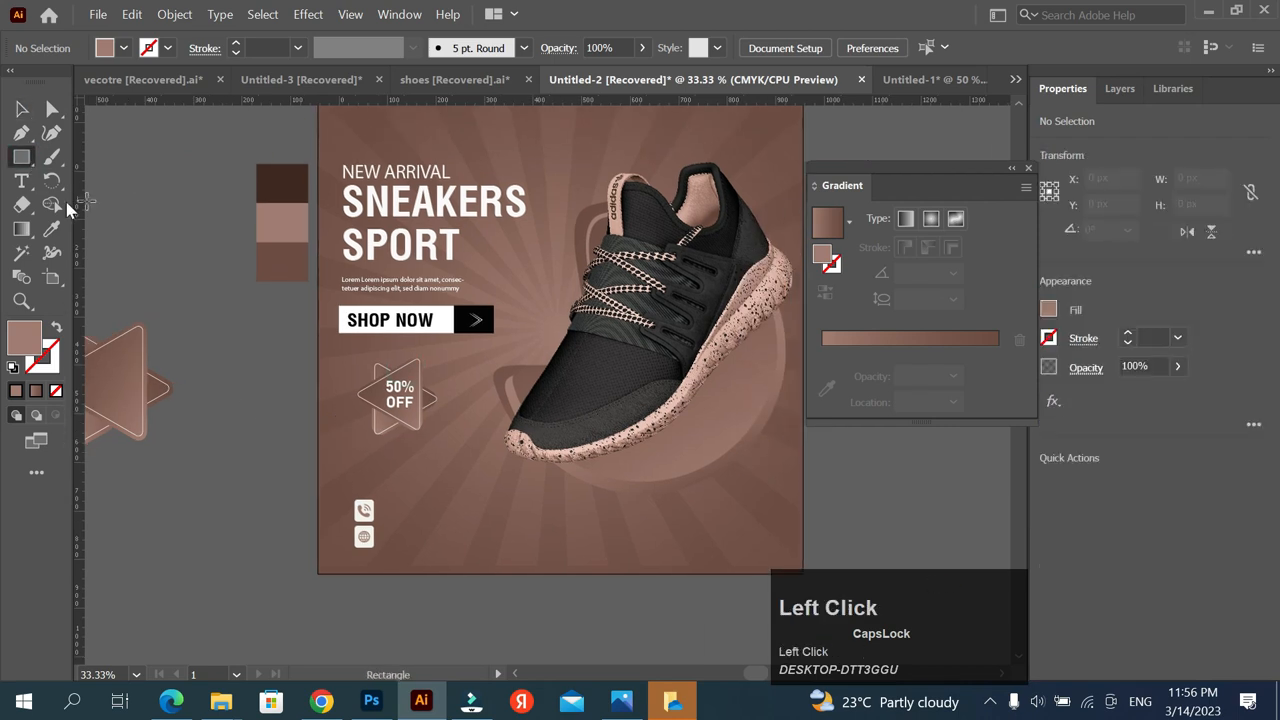
{"action": "scroll", "coordinate": [207, 420], "scroll_direction": "up", "scroll_amount": 1}
{"action": "left_click_drag", "start_coordinate": [214, 440], "coordinate": [270, 440]}
{"action": "scroll", "coordinate": [205, 440], "scroll_direction": "up", "scroll_amount": 5}
{"action": "left_click", "coordinate": [22, 108]}
{"action": "scroll", "coordinate": [155, 356], "scroll_direction": "down", "scroll_amount": 4}
{"action": "left_click_drag", "start_coordinate": [134, 397], "coordinate": [418, 402]}
{"action": "scroll", "coordinate": [424, 404], "scroll_direction": "up", "scroll_amount": 1}
Copy the white circle sideways and repeat the copy to form a row of nine dots at the poster's left edge
{"action": "left_click_drag", "start_coordinate": [462, 463], "coordinate": [338, 404]}
{"action": "scroll", "coordinate": [371, 411], "scroll_direction": "up", "scroll_amount": 1}
{"action": "scroll", "coordinate": [368, 406], "scroll_direction": "up", "scroll_amount": 3}
{"action": "left_click_drag", "start_coordinate": [418, 405], "coordinate": [418, 405]}
{"action": "scroll", "coordinate": [418, 405], "scroll_direction": "down", "scroll_amount": 5}
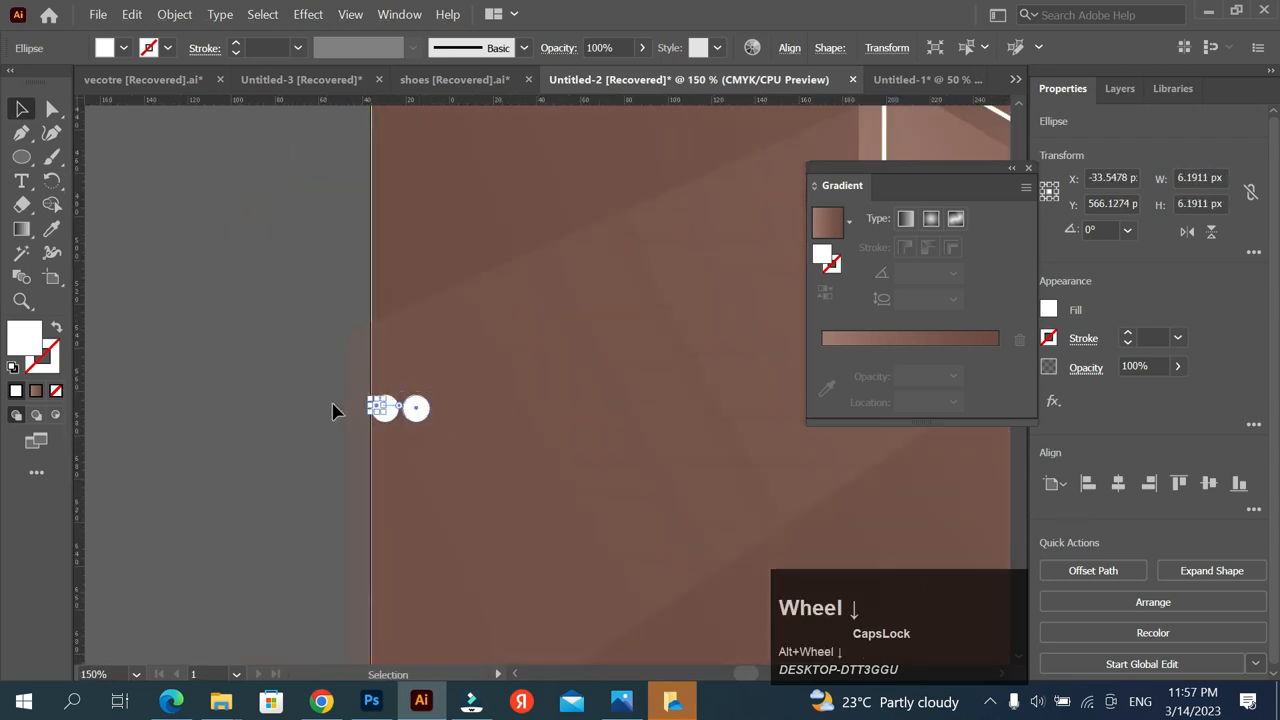
{"action": "key", "text": "ctrl+d"}
{"action": "key", "text": "ctrl+d"}
{"action": "key", "text": "ctrl+d"}
{"action": "key", "text": "ctrl+d"}
{"action": "key", "text": "ctrl+d"}
{"action": "key", "text": "ctrl+d"}
{"action": "key", "text": "ctrl+d"}
Duplicate the row of dots just below the first, offset to the right
{"action": "left_click_drag", "start_coordinate": [306, 386], "coordinate": [511, 437]}
{"action": "left_click_drag", "start_coordinate": [454, 404], "coordinate": [453, 428]}
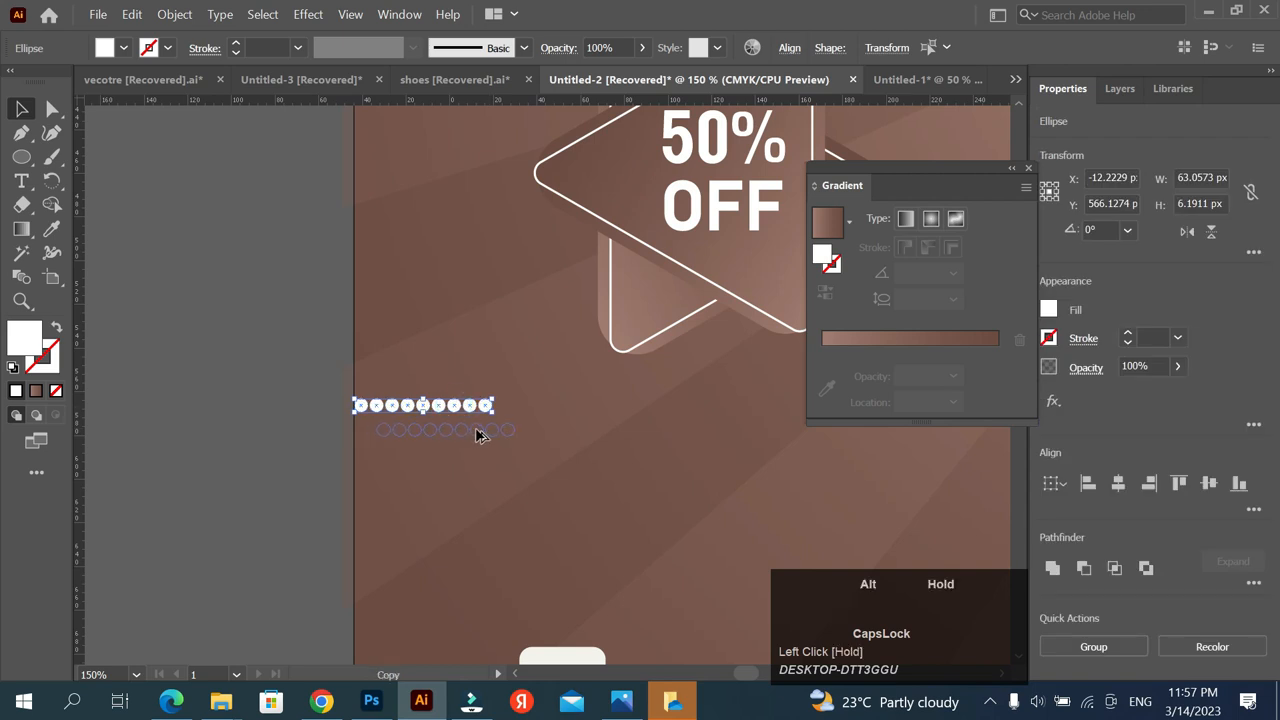
{"action": "scroll", "coordinate": [315, 430], "scroll_direction": "down", "scroll_amount": 3}
{"action": "left_click_drag", "start_coordinate": [289, 390], "coordinate": [364, 420]}
{"action": "scroll", "coordinate": [338, 407], "scroll_direction": "up", "scroll_amount": 2}
Lower the opacity of the selected dots at the poster's left edge
{"action": "left_click", "coordinate": [1211, 231]}
{"action": "scroll", "coordinate": [301, 418], "scroll_direction": "up", "scroll_amount": 2}
{"action": "left_click", "coordinate": [1178, 367]}
{"action": "left_click_drag", "start_coordinate": [1175, 391], "coordinate": [1154, 392]}
{"action": "left_click", "coordinate": [417, 341]}
Copy the two rows of dots to the poster's upper-left edge, above the NEW ARRIVAL text
{"action": "scroll", "coordinate": [416, 340], "scroll_direction": "down", "scroll_amount": 5}
{"action": "left_click_drag", "start_coordinate": [417, 341], "coordinate": [320, 419]}
{"action": "scroll", "coordinate": [366, 433], "scroll_direction": "up", "scroll_amount": 2}
{"action": "left_click_drag", "start_coordinate": [260, 391], "coordinate": [362, 425]}
{"action": "left_click_drag", "start_coordinate": [262, 389], "coordinate": [393, 175]}
{"action": "scroll", "coordinate": [390, 420], "scroll_direction": "down", "scroll_amount": 4}
{"action": "scroll", "coordinate": [386, 416], "scroll_direction": "up", "scroll_amount": 1}
{"action": "scroll", "coordinate": [393, 175], "scroll_direction": "up", "scroll_amount": 3}
{"action": "left_click", "coordinate": [302, 200]}
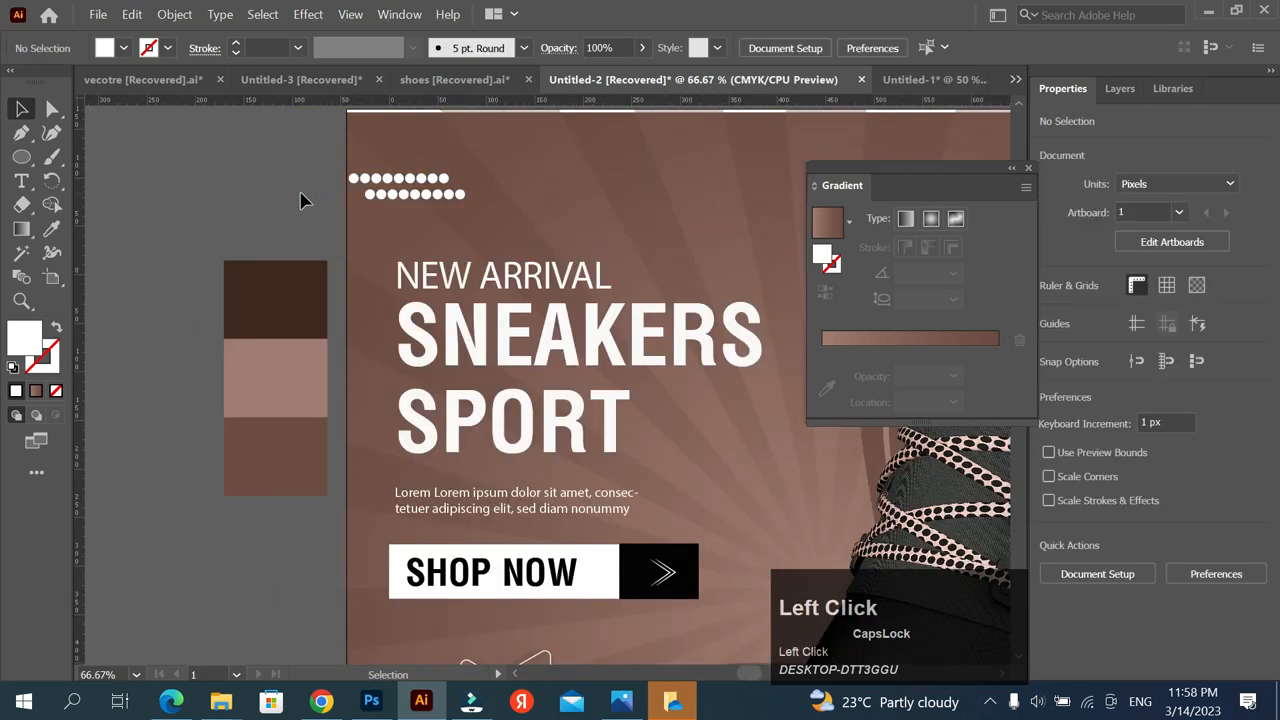
Adjust the placement of the lower dot rows along the poster's left edge, above the contact icons
{"action": "scroll", "coordinate": [302, 240], "scroll_direction": "down", "scroll_amount": 4}
{"action": "scroll", "coordinate": [315, 368], "scroll_direction": "up", "scroll_amount": 2}
{"action": "scroll", "coordinate": [320, 372], "scroll_direction": "down", "scroll_amount": 1}
{"action": "left_click", "coordinate": [346, 369]}
{"action": "left_click", "coordinate": [308, 364]}
{"action": "scroll", "coordinate": [312, 362], "scroll_direction": "up", "scroll_amount": 3}
{"action": "left_click_drag", "start_coordinate": [305, 365], "coordinate": [401, 397]}
{"action": "left_click_drag", "start_coordinate": [291, 334], "coordinate": [398, 343]}
{"action": "left_click", "coordinate": [280, 350]}
{"action": "scroll", "coordinate": [280, 350], "scroll_direction": "down", "scroll_amount": 5}
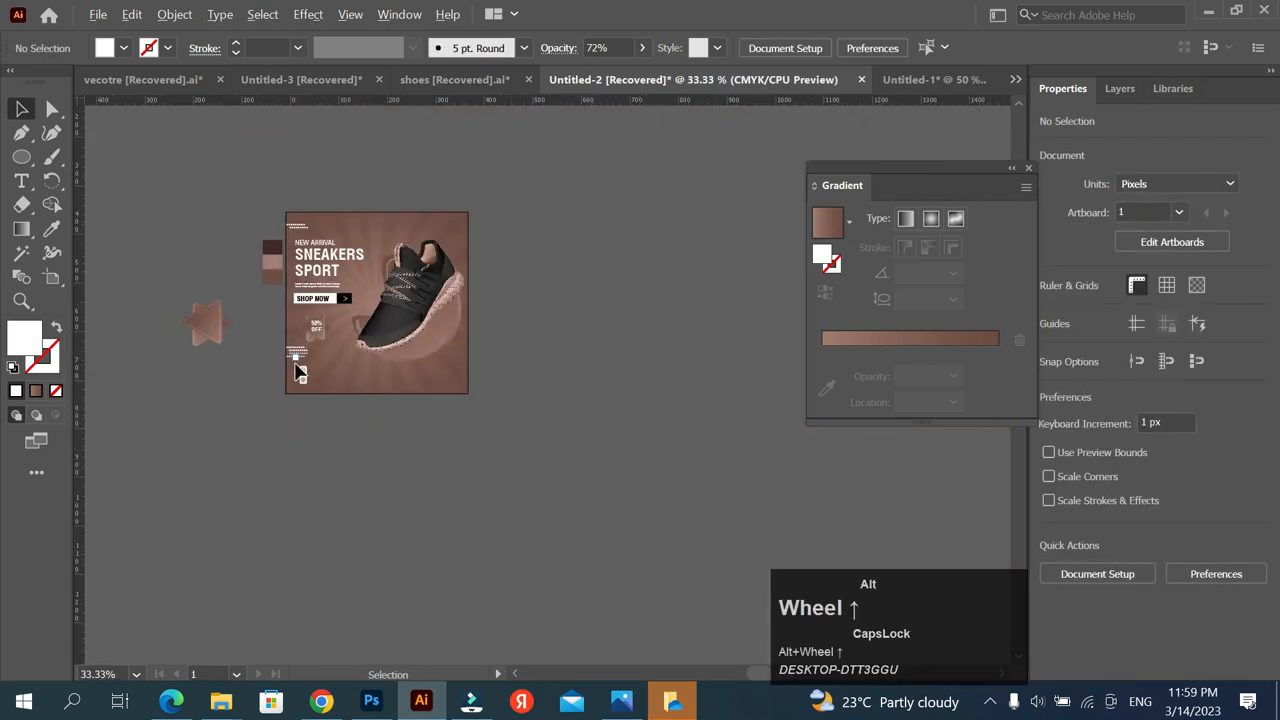
Draw a white circle about 12 px across in the poster's lower-right area
{"action": "scroll", "coordinate": [296, 337], "scroll_direction": "down", "scroll_amount": 3}
{"action": "left_click", "coordinate": [22, 157]}
{"action": "scroll", "coordinate": [444, 350], "scroll_direction": "up", "scroll_amount": 4}
{"action": "left_click_drag", "start_coordinate": [413, 340], "coordinate": [422, 349]}
{"action": "key", "text": "v"}
{"action": "left_click_drag", "start_coordinate": [461, 285], "coordinate": [457, 526]}
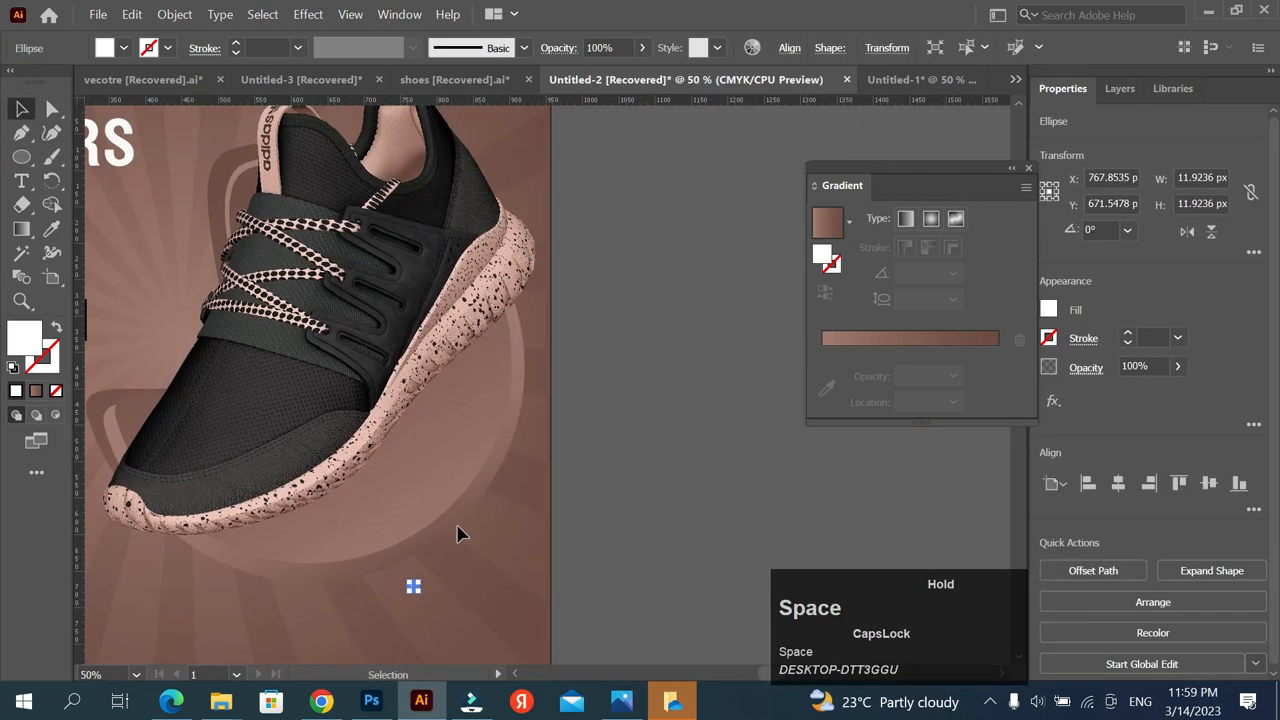
Shrink the new circle to about 4.6 px and repeat copies sideways to form a row of seven dots
{"action": "scroll", "coordinate": [457, 533], "scroll_direction": "up", "scroll_amount": 3}
{"action": "scroll", "coordinate": [430, 431], "scroll_direction": "up", "scroll_amount": 3}
{"action": "scroll", "coordinate": [441, 414], "scroll_direction": "up", "scroll_amount": 2}
{"action": "left_click_drag", "start_coordinate": [463, 426], "coordinate": [507, 399]}
{"action": "scroll", "coordinate": [506, 402], "scroll_direction": "down", "scroll_amount": 2}
{"action": "key", "text": "ctrl+d"}
{"action": "key", "text": "ctrl+d"}
{"action": "key", "text": "ctrl+d"}
{"action": "key", "text": "ctrl+d"}
{"action": "key", "text": "ctrl+d"}
Move the seven-dot row to the poster's right edge and repeat copies downward to make four rows
{"action": "scroll", "coordinate": [509, 401], "scroll_direction": "down", "scroll_amount": 2}
{"action": "left_click_drag", "start_coordinate": [614, 371], "coordinate": [477, 408]}
{"action": "scroll", "coordinate": [480, 384], "scroll_direction": "down", "scroll_amount": 4}
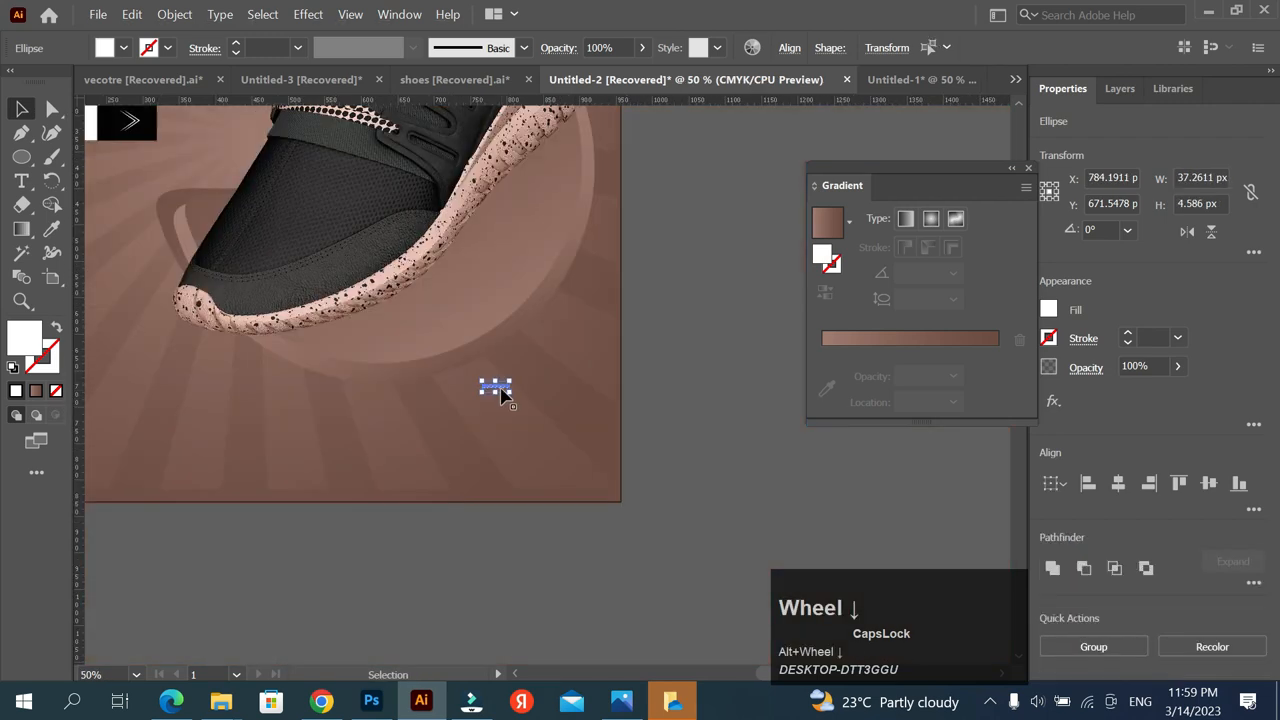
{"action": "scroll", "coordinate": [612, 393], "scroll_direction": "up", "scroll_amount": 3}
{"action": "left_click_drag", "start_coordinate": [612, 393], "coordinate": [612, 405]}
{"action": "key", "text": "ctrl+d"}
{"action": "key", "text": "ctrl+d"}
{"action": "scroll", "coordinate": [680, 343], "scroll_direction": "down", "scroll_amount": 1}
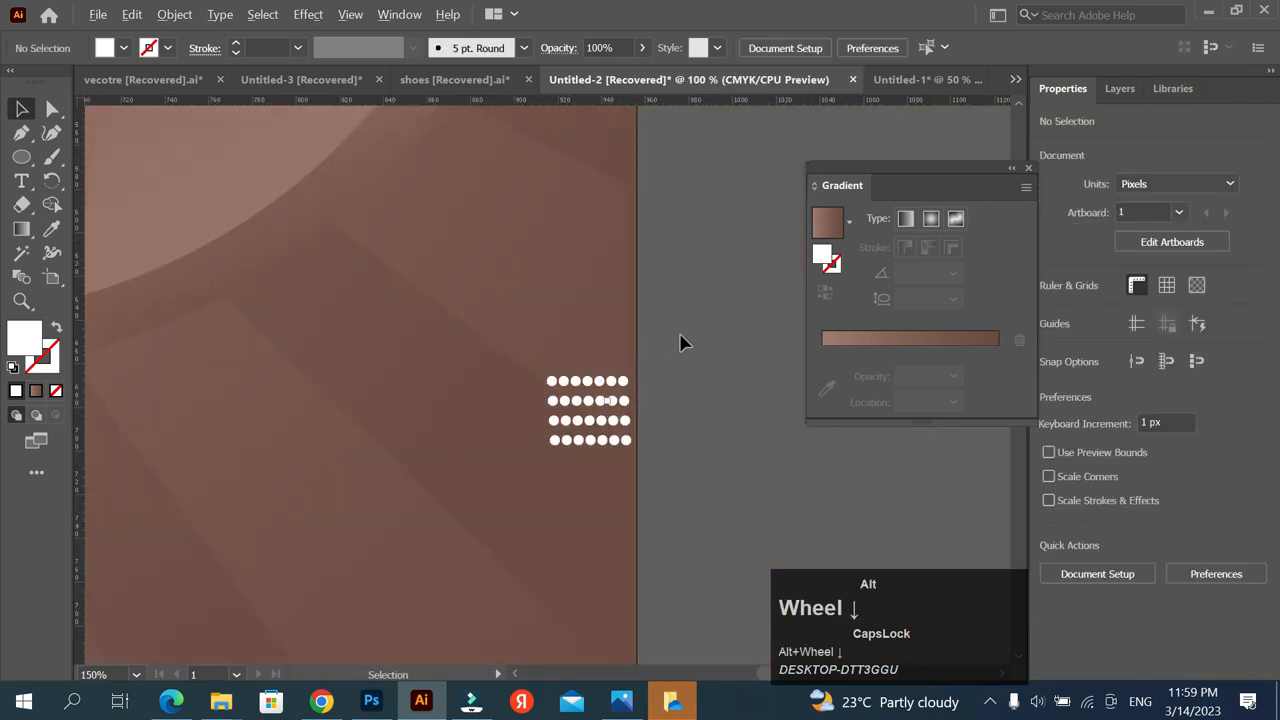
Duplicate the four-row dot block beside itself to widen it along the poster's right edge
{"action": "left_click", "coordinate": [622, 388]}
{"action": "left_click", "coordinate": [694, 368]}
{"action": "key", "text": "ctrl+z"}
{"action": "scroll", "coordinate": [605, 388], "scroll_direction": "up", "scroll_amount": 4}
{"action": "left_click_drag", "start_coordinate": [602, 355], "coordinate": [379, 353]}
{"action": "scroll", "coordinate": [378, 351], "scroll_direction": "down", "scroll_amount": 3}
{"action": "left_click", "coordinate": [583, 356]}
Delete the old lower dot rows at the poster's left edge above the contact icons
{"action": "scroll", "coordinate": [583, 356], "scroll_direction": "down", "scroll_amount": 4}
{"action": "scroll", "coordinate": [583, 356], "scroll_direction": "up", "scroll_amount": 1}
{"action": "key", "text": "Delete"}
{"action": "left_click_drag", "start_coordinate": [192, 344], "coordinate": [279, 368]}
{"action": "key", "text": "Delete"}
Copy the widened dot block from the right edge to the poster's left edge, just above the contact icons
{"action": "left_click_drag", "start_coordinate": [535, 364], "coordinate": [100, 450]}
{"action": "scroll", "coordinate": [301, 327], "scroll_direction": "up", "scroll_amount": 1}
{"action": "scroll", "coordinate": [100, 450], "scroll_direction": "up", "scroll_amount": 3}
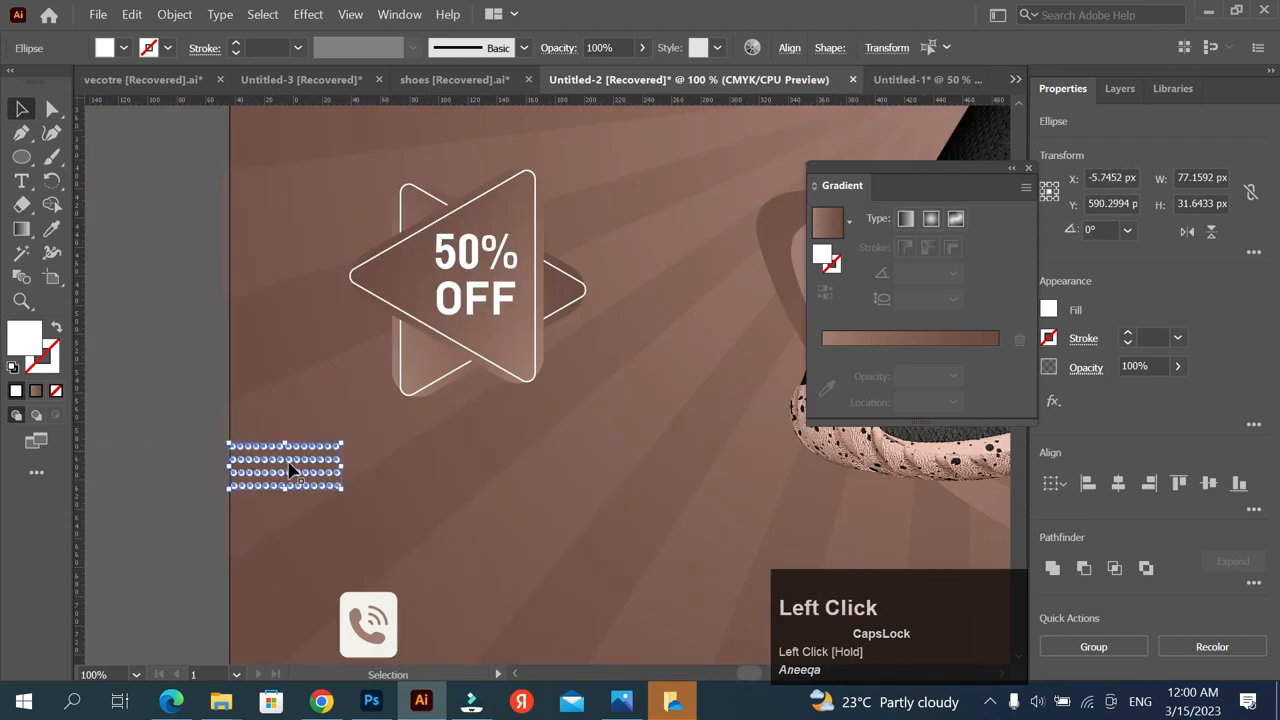
{"action": "left_click_drag", "start_coordinate": [291, 507], "coordinate": [289, 531]}
{"action": "scroll", "coordinate": [197, 483], "scroll_direction": "down", "scroll_amount": 2}
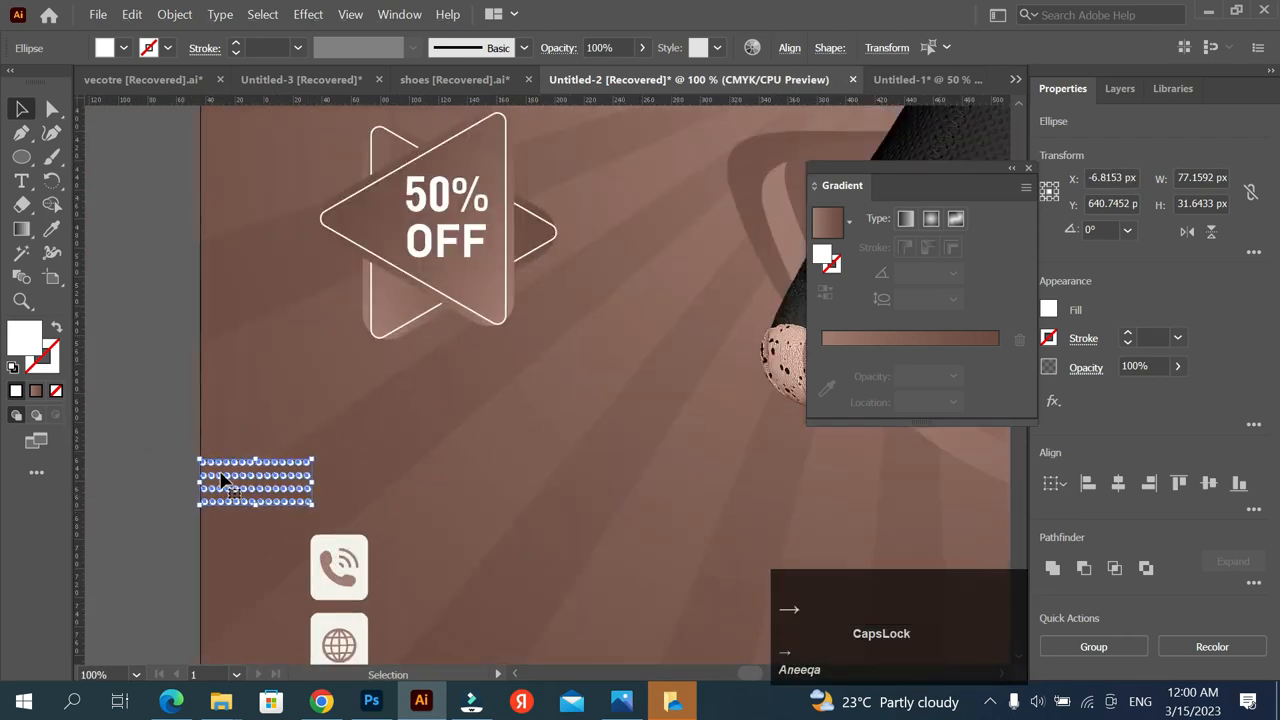
Shrink the phone and globe icons slightly and move them closer to the poster's left edge
{"action": "scroll", "coordinate": [334, 423], "scroll_direction": "down", "scroll_amount": 3}
{"action": "scroll", "coordinate": [314, 480], "scroll_direction": "up", "scroll_amount": 2}
{"action": "left_click", "coordinate": [331, 453]}
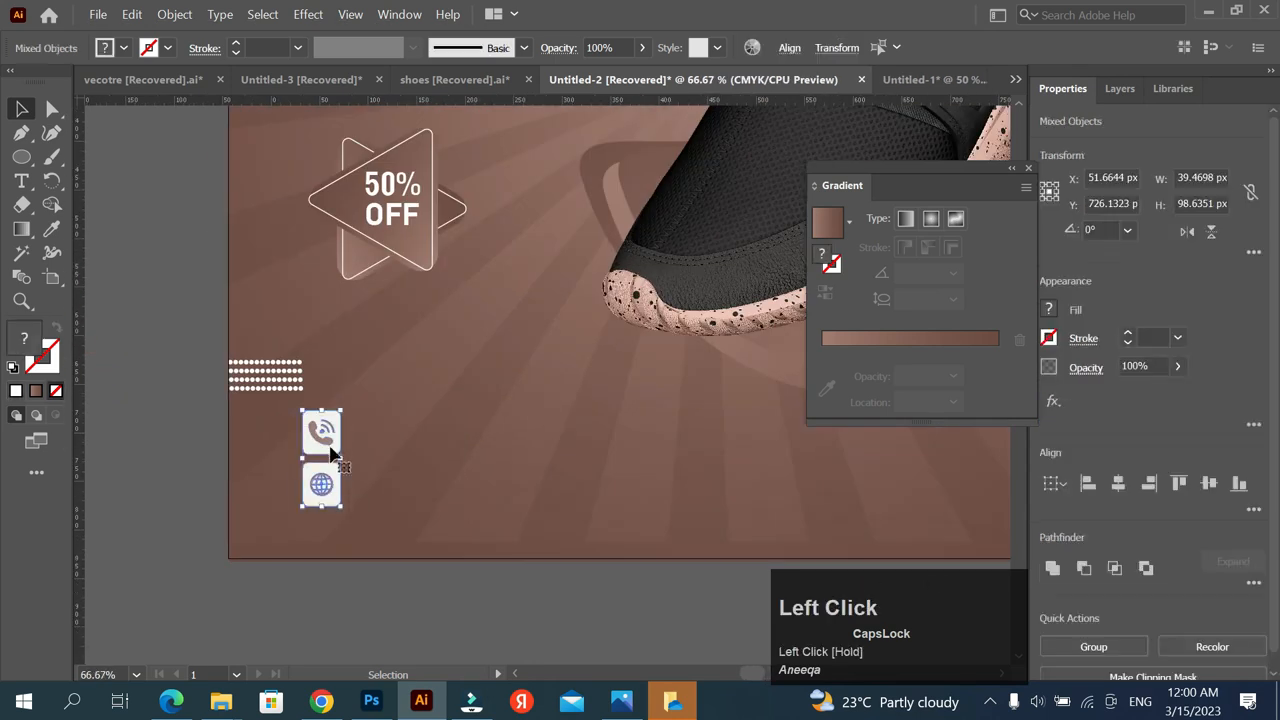
Add a text line with a placeholder phone number beside the phone icon
{"action": "key", "text": "t"}
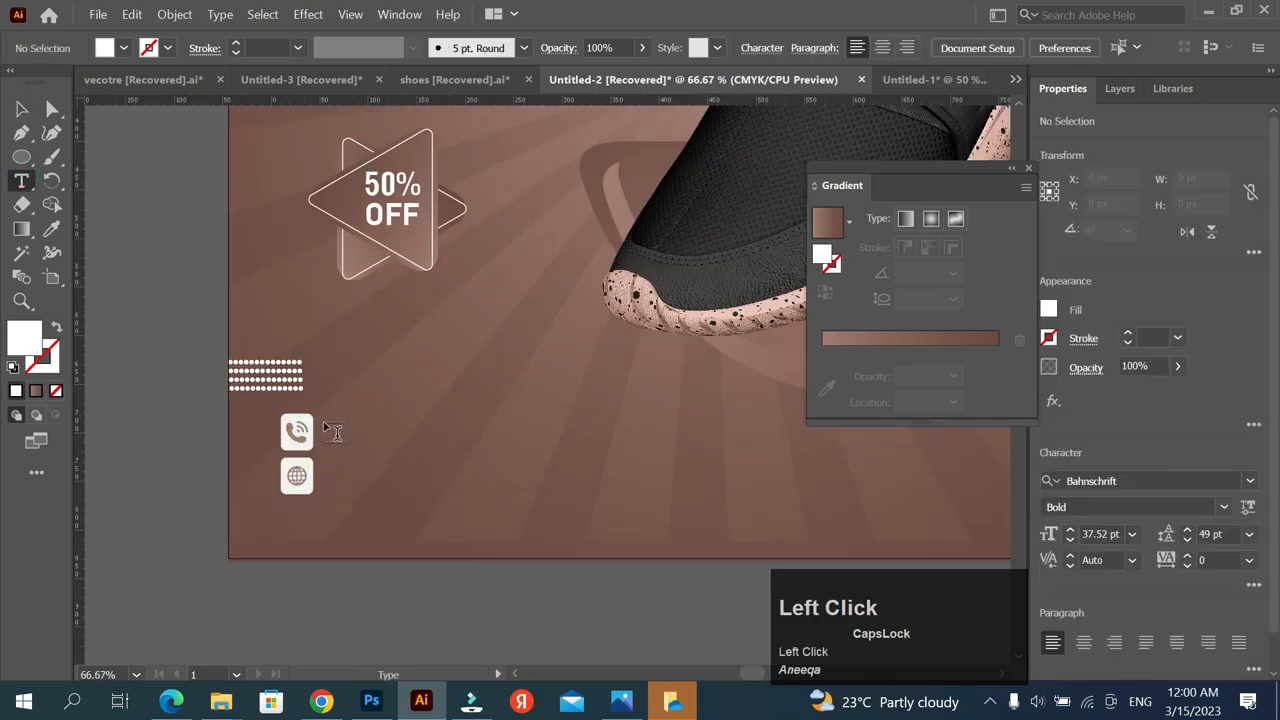
{"action": "left_click", "coordinate": [325, 420]}
{"action": "key", "text": "BackSpace"}
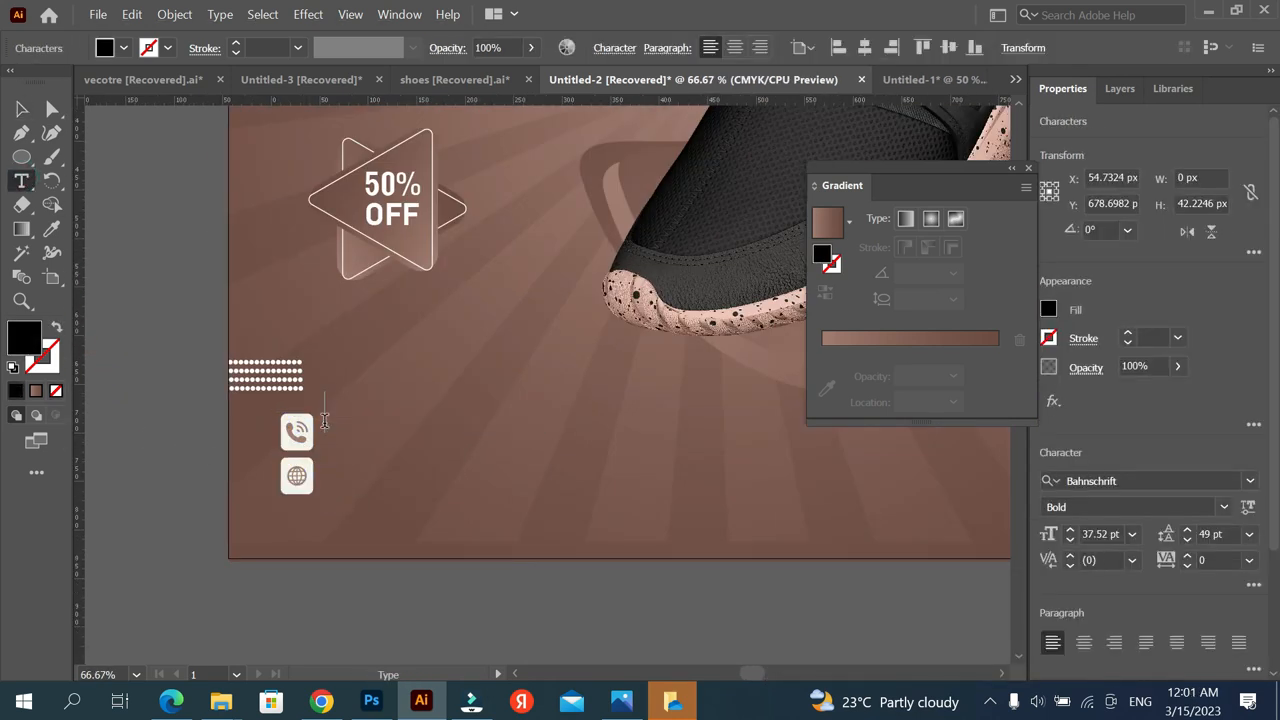
{"action": "key", "text": "shift"}
{"action": "key", "text": "Caps_Lock"}
{"action": "type", "text": "+OOO"}
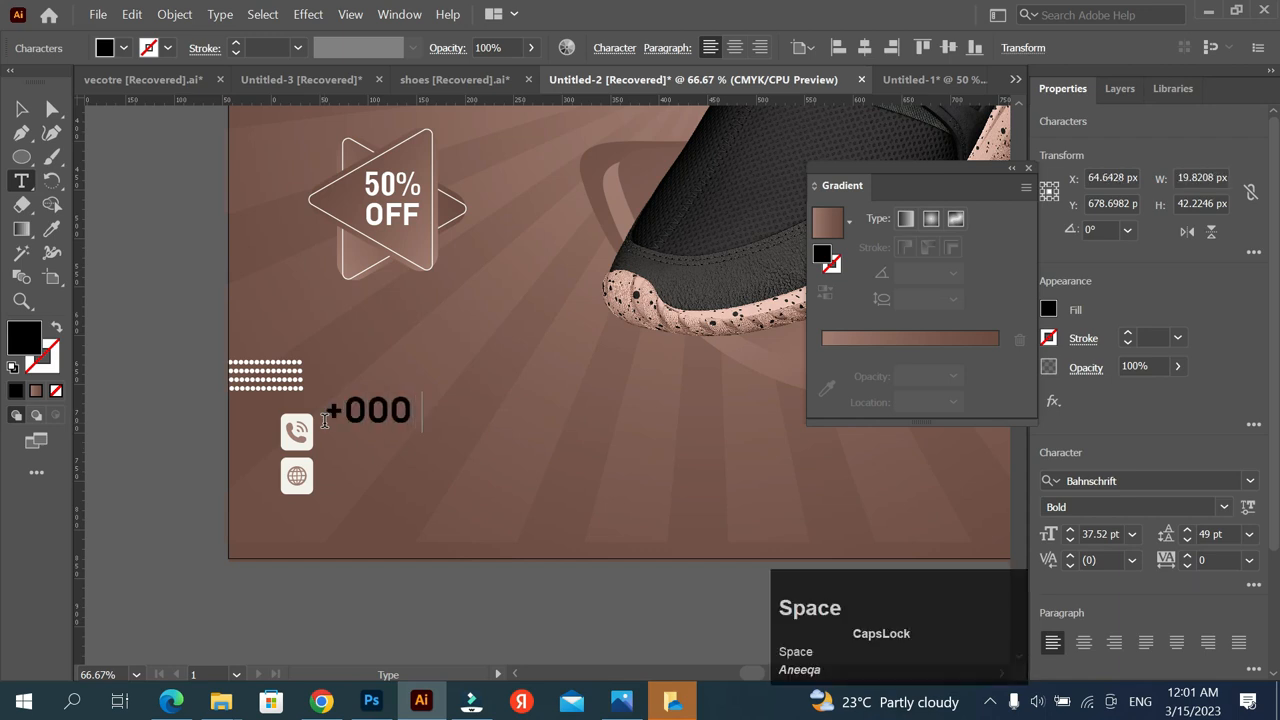
{"action": "type", "text": " 123 567 799"}
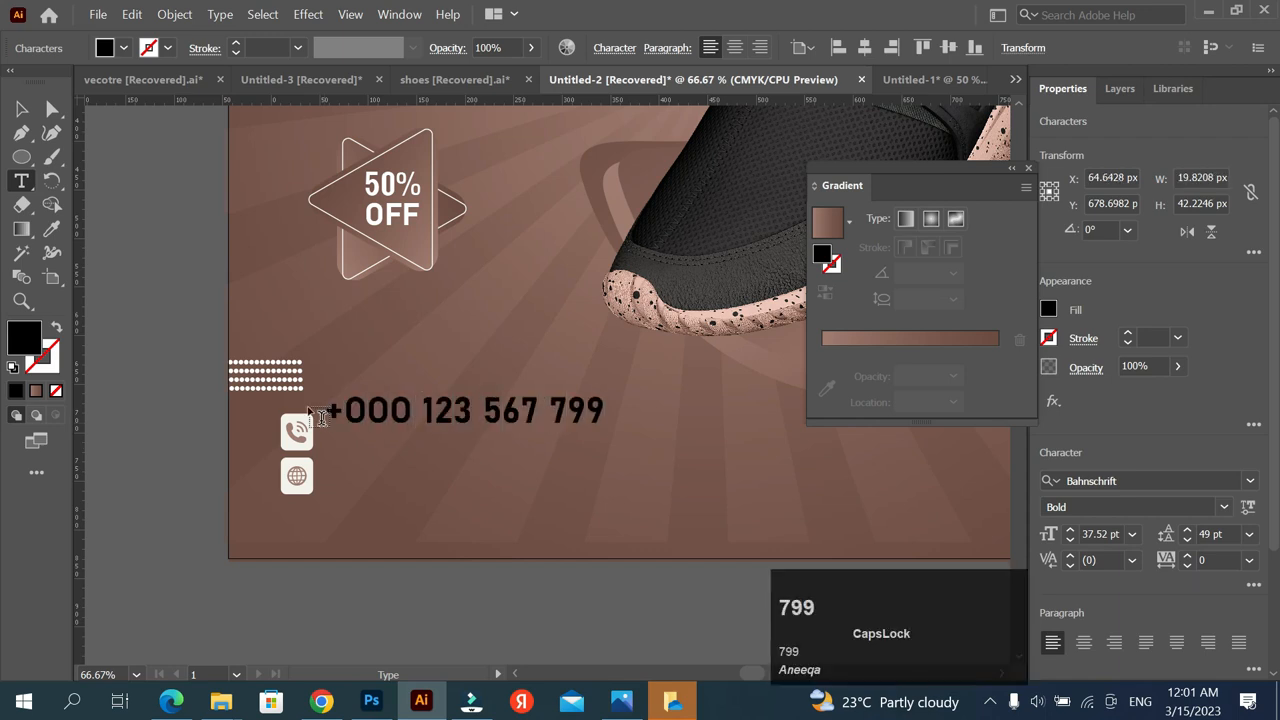
Move the phone number line down beside its icon and set its fill to white
{"action": "left_click", "coordinate": [22, 108]}
{"action": "scroll", "coordinate": [462, 418], "scroll_direction": "up", "scroll_amount": 1}
{"action": "left_click_drag", "start_coordinate": [462, 418], "coordinate": [457, 446]}
{"action": "double_click", "coordinate": [24, 338]}
{"action": "left_click_drag", "start_coordinate": [610, 200], "coordinate": [558, 192]}
{"action": "left_click", "coordinate": [1031, 200]}
Set the phone number to Myriad Pro Regular at about 25.5 pt and center it beside the phone icon
{"action": "double_click", "coordinate": [453, 433]}
{"action": "key", "text": "ctrl+a"}
{"action": "key", "text": "ctrl+shift+comma"}
{"action": "key", "text": "ctrl+shift+comma"}
{"action": "key", "text": "ctrl+shift+comma"}
{"action": "key", "text": "ctrl+shift+comma"}
{"action": "key", "text": "ctrl+shift+comma"}
{"action": "key", "text": "ctrl+shift+comma"}
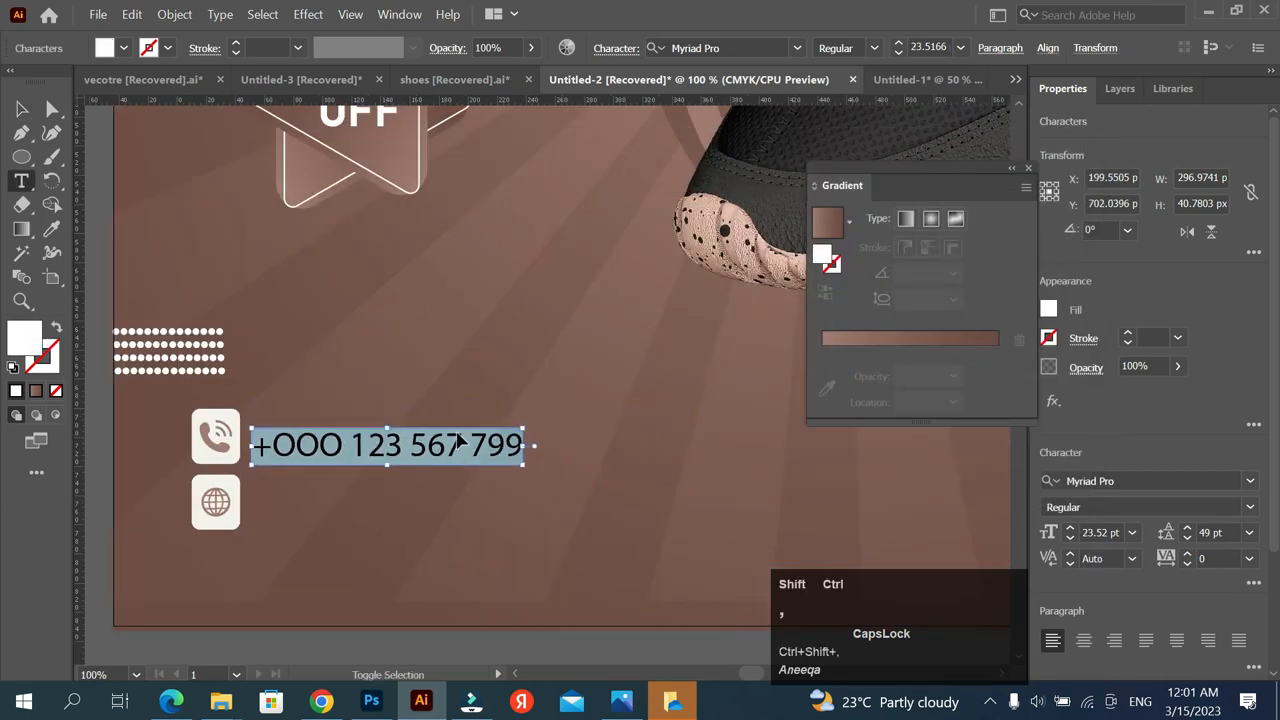
{"action": "left_click", "coordinate": [22, 108]}
{"action": "scroll", "coordinate": [209, 379], "scroll_direction": "up", "scroll_amount": 1}
{"action": "left_click_drag", "start_coordinate": [423, 477], "coordinate": [427, 475]}
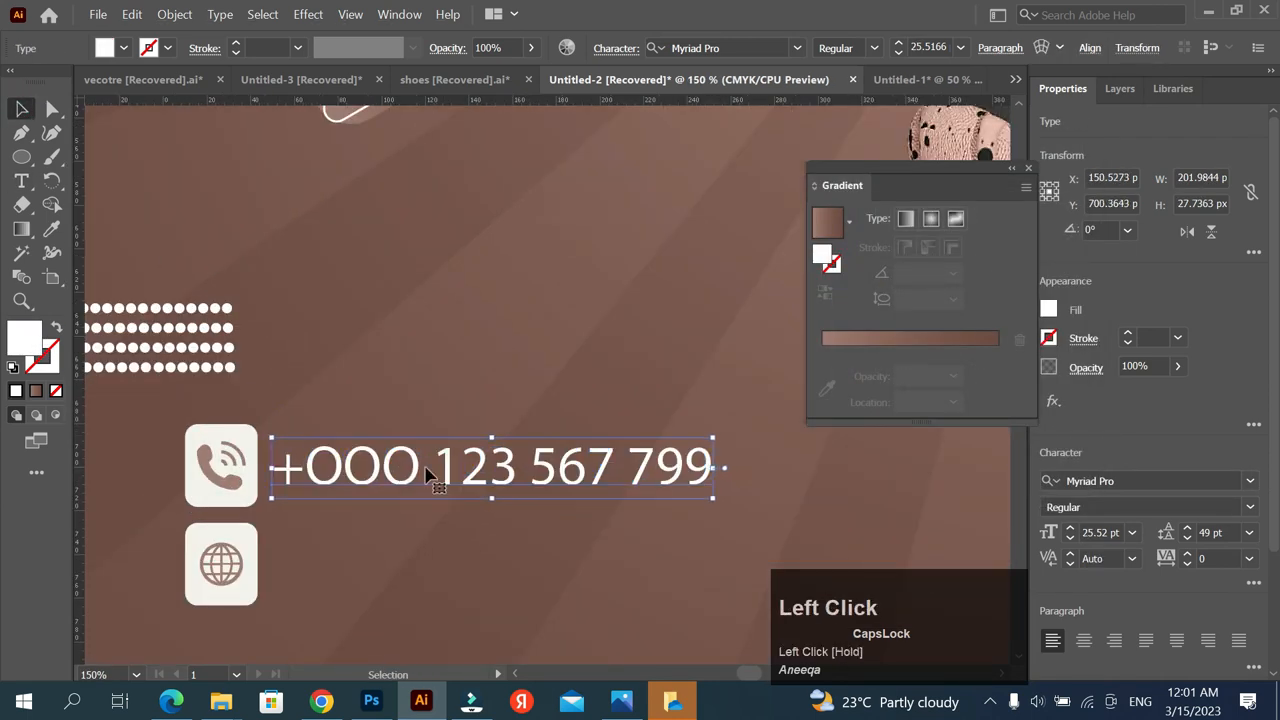
{"action": "left_click_drag", "start_coordinate": [408, 563], "coordinate": [410, 556]}
{"action": "double_click", "coordinate": [412, 551]}
{"action": "key", "text": "ctrl+a"}
{"action": "type", "text": "\\"}
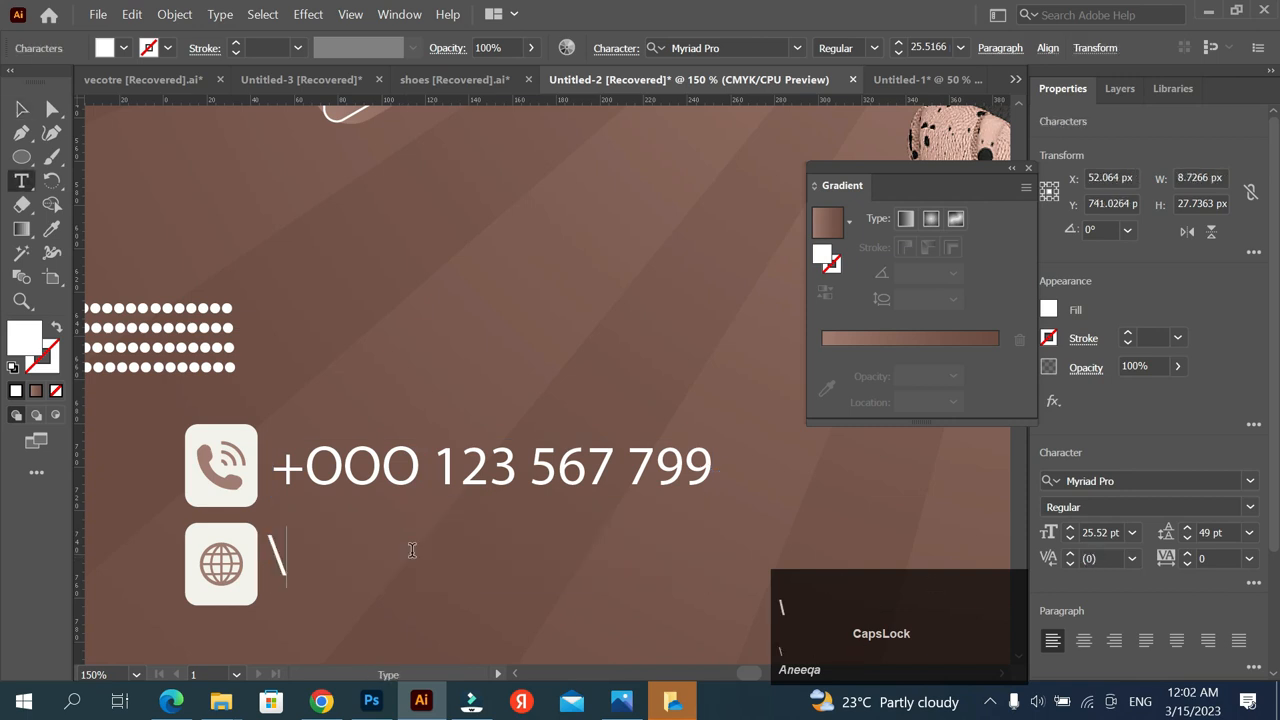
{"action": "type", "text": "WW.WEB"}
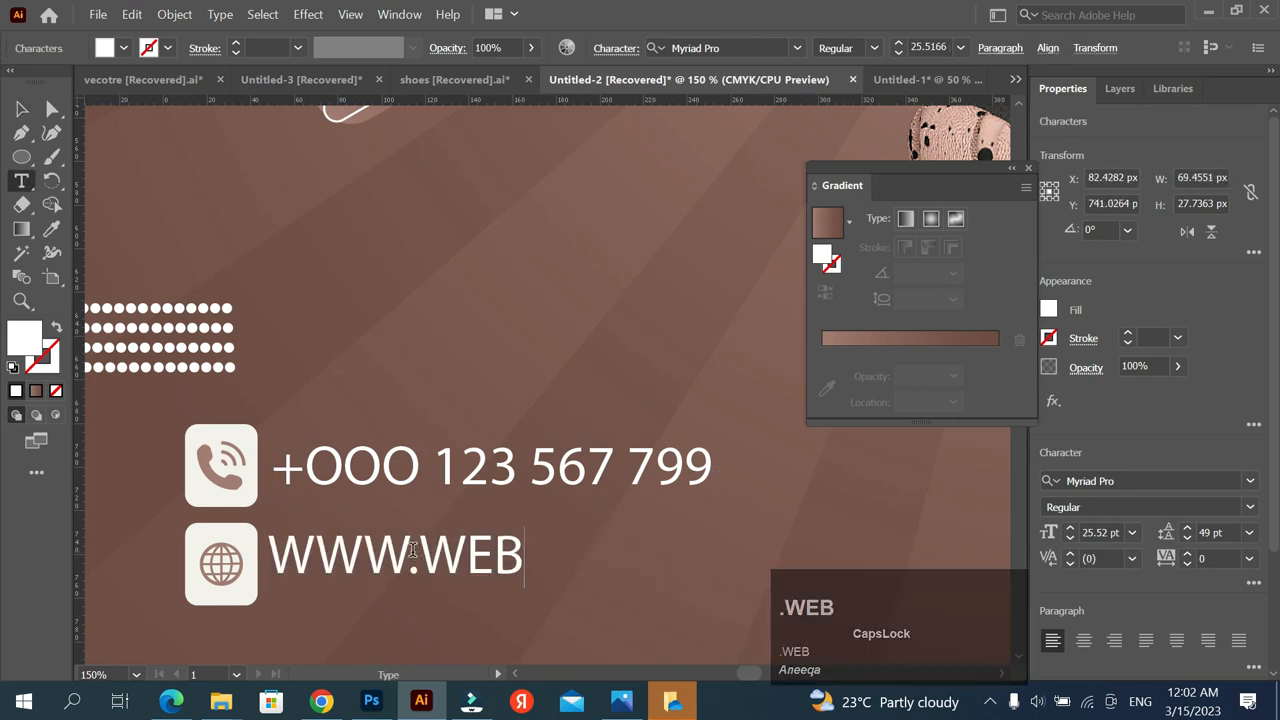
{"action": "key", "text": "ctrl+z"}
{"action": "key", "text": "ctrl+z"}
Shorten the white rounded background of the phone icon to about 31 px tall
{"action": "left_click", "coordinate": [224, 503]}
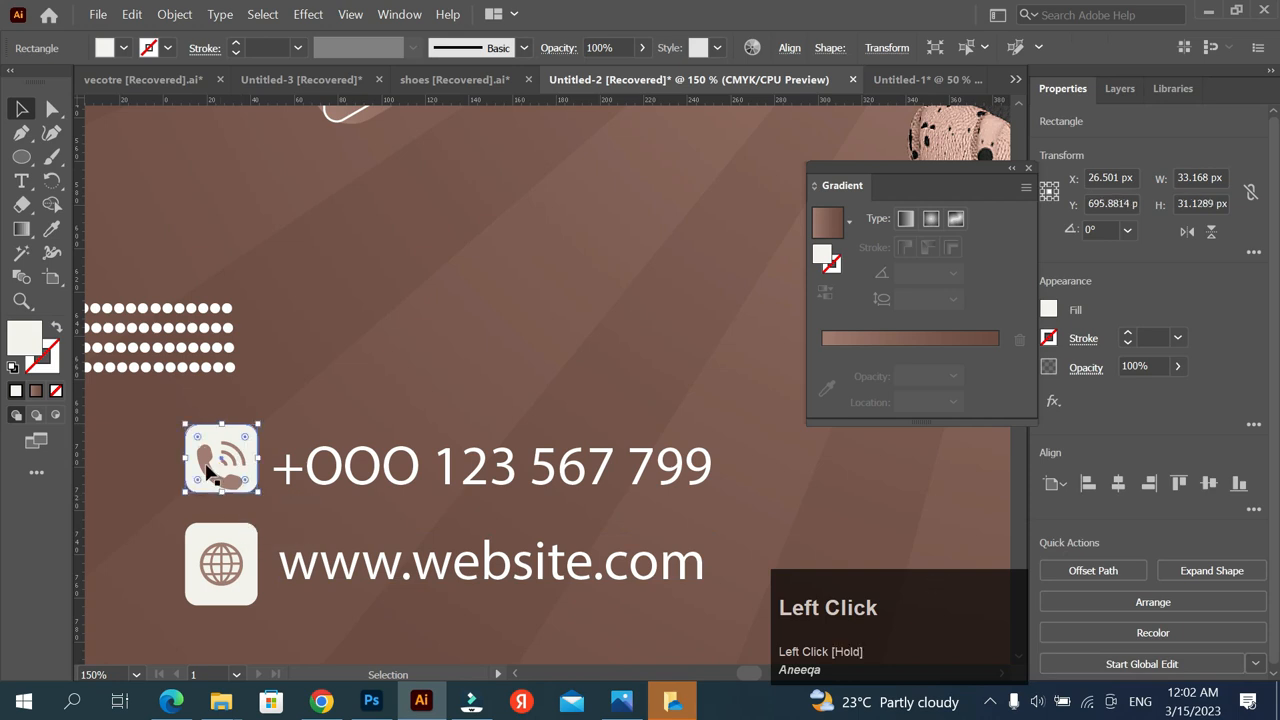
{"action": "left_click", "coordinate": [285, 548]}
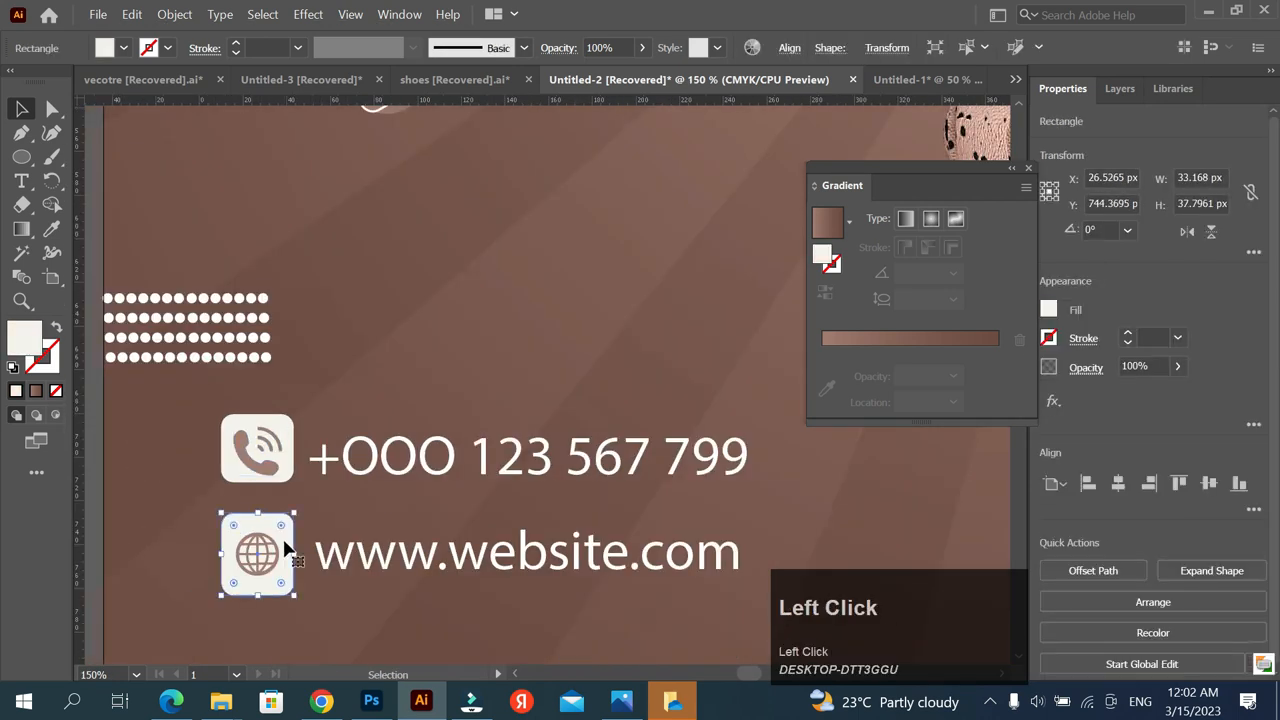
{"action": "left_click", "coordinate": [282, 470]}
{"action": "key", "text": "ctrl+z"}
Replace the globe icon's background with a copy of the phone icon's shortened background, placed directly below it
{"action": "scroll", "coordinate": [283, 425], "scroll_direction": "up", "scroll_amount": 1, "text": "alt"}
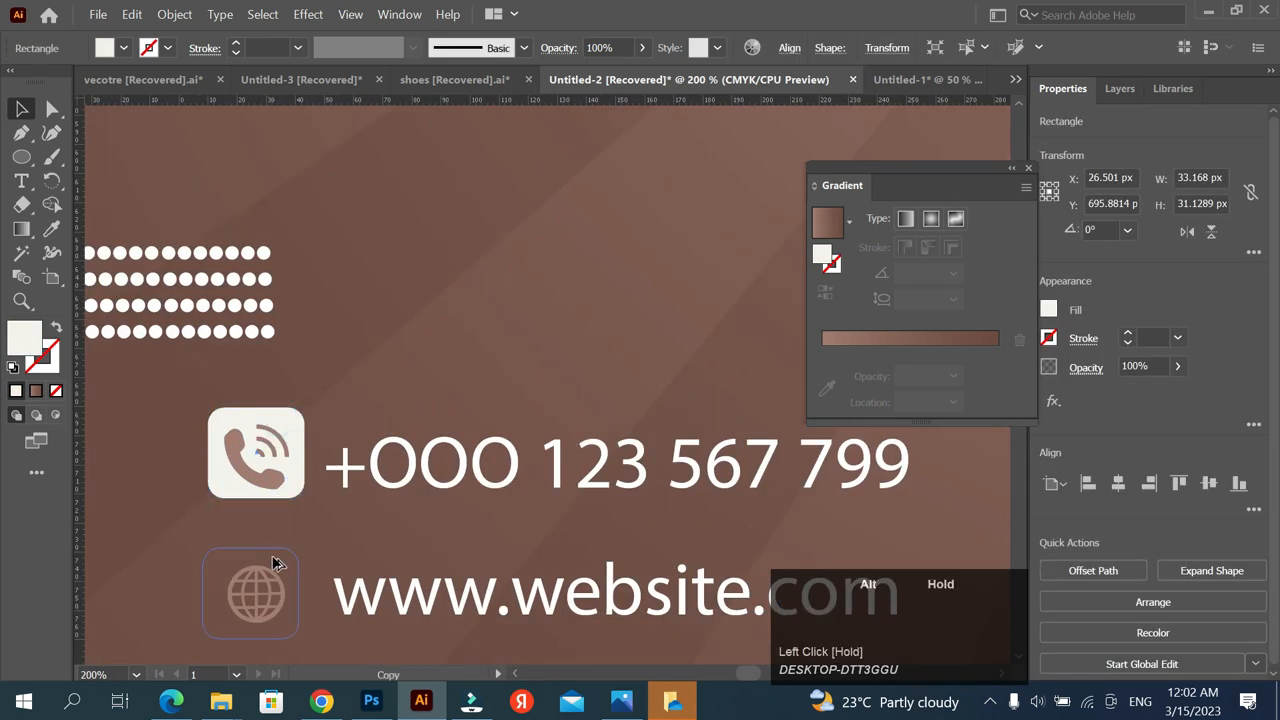
{"action": "left_click_drag", "start_coordinate": [280, 555], "coordinate": [280, 555], "text": "alt+shift"}
{"action": "scroll", "coordinate": [285, 497], "scroll_direction": "down", "scroll_amount": 1, "text": "alt"}
{"action": "scroll", "coordinate": [268, 563], "scroll_direction": "up", "scroll_amount": 1, "text": "alt"}
{"action": "left_click", "coordinate": [296, 455], "text": "shift"}
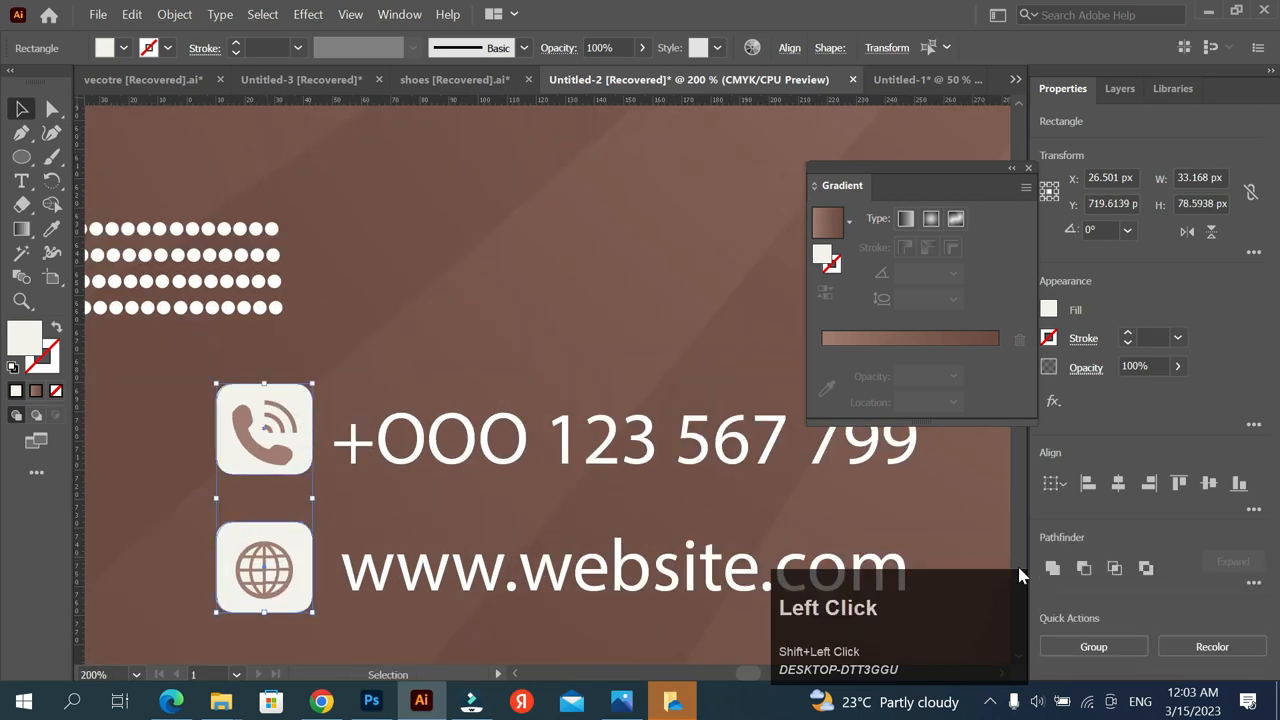
{"action": "scroll", "coordinate": [186, 477], "scroll_direction": "down", "scroll_amount": 2, "text": "alt"}
Reposition the website text beside the globe icon, in line with the phone number above
{"action": "left_click", "coordinate": [410, 472]}
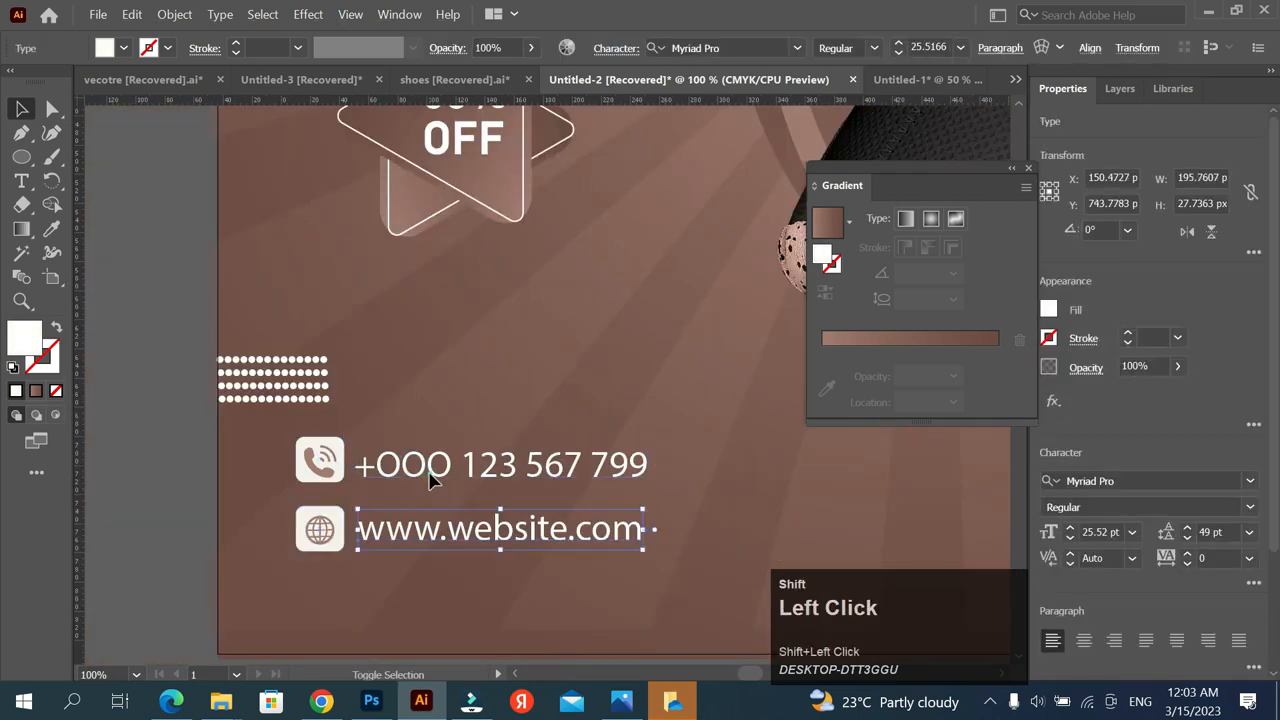
{"action": "left_click", "coordinate": [398, 494]}
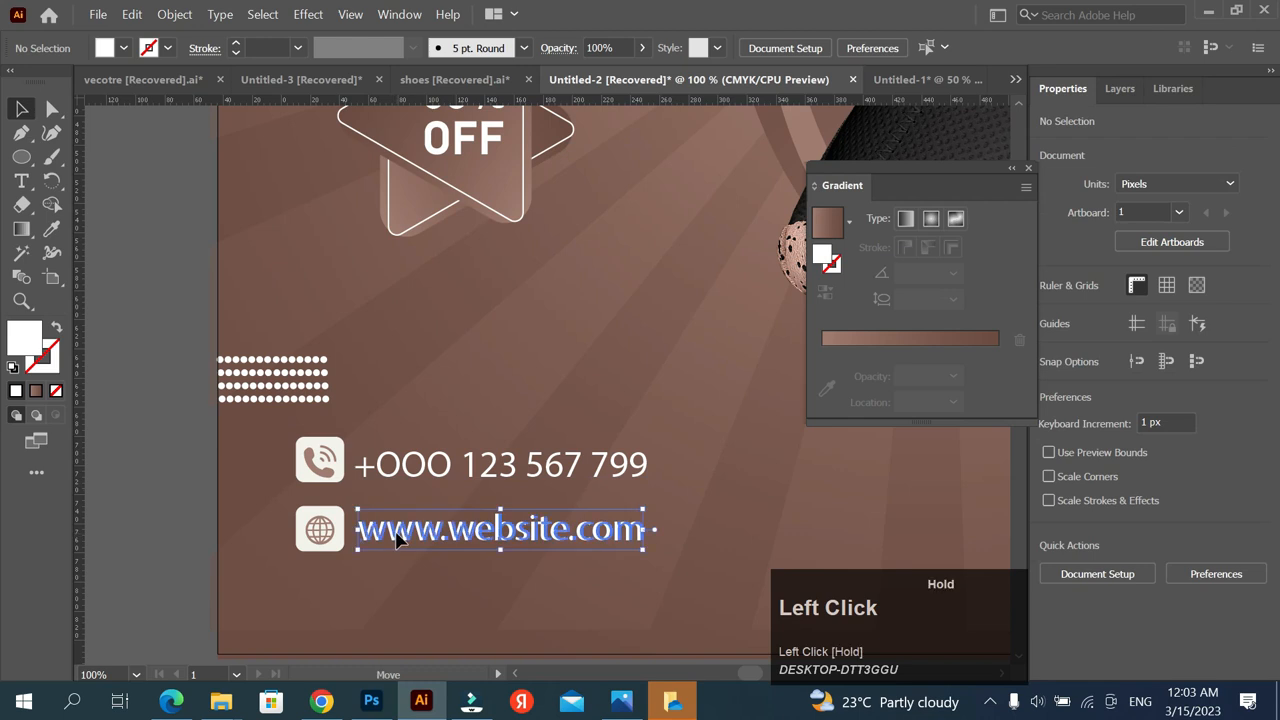
{"action": "left_click", "coordinate": [398, 540]}
{"action": "left_click", "coordinate": [426, 466]}
{"action": "scroll", "coordinate": [426, 466], "scroll_direction": "up", "scroll_amount": 1, "text": "alt"}
{"action": "left_click_drag", "start_coordinate": [426, 456], "coordinate": [425, 500], "text": "alt"}
{"action": "key", "text": "ctrl+z"}
Nudge the phone number and website lines a few pixels to line them up with their icons
{"action": "key", "text": "Down"}
{"action": "key", "text": "Down"}
{"action": "key", "text": "Down"}
{"action": "key", "text": "Right"}
{"action": "key", "text": "Right"}
{"action": "left_click", "coordinate": [399, 569]}
{"action": "key", "text": "Left"}
{"action": "key", "text": "Up"}
{"action": "left_click", "coordinate": [103, 440]}
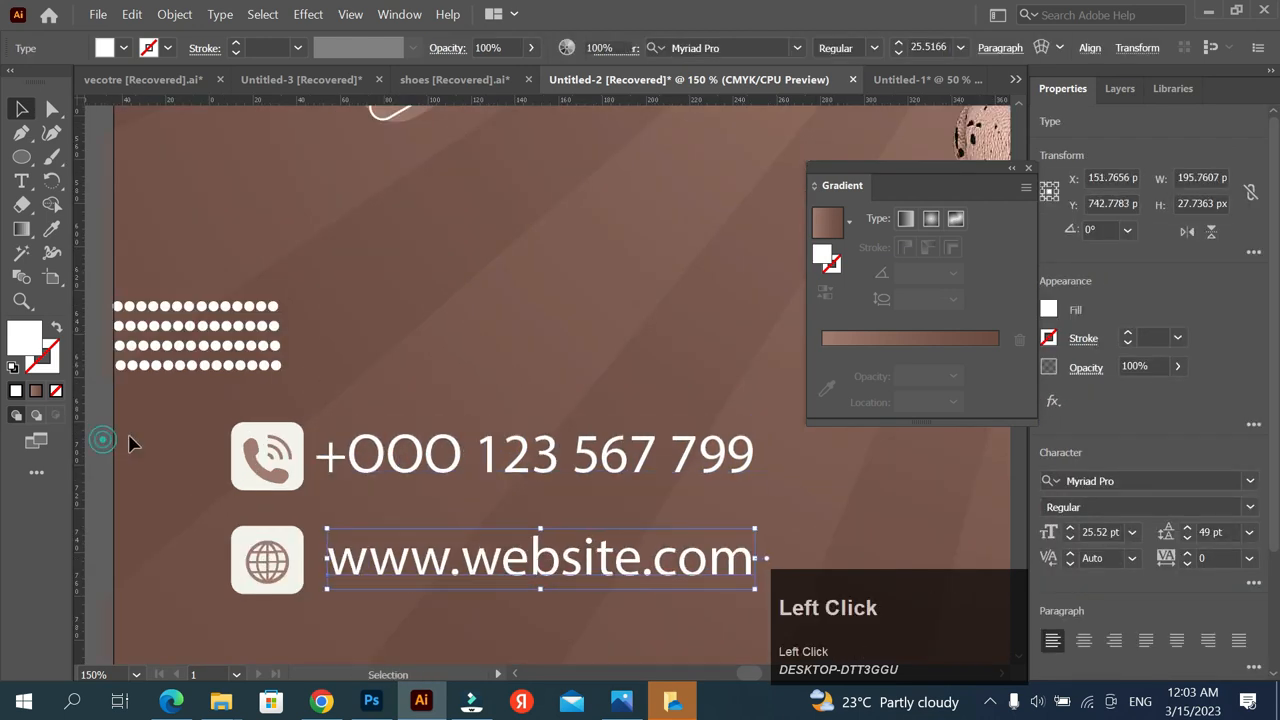
Scale the contact icons and text together to about 185 px wide and move them toward the poster's left edge
{"action": "scroll", "coordinate": [130, 444], "scroll_direction": "down", "scroll_amount": 3, "text": "alt"}
{"action": "left_click_drag", "start_coordinate": [315, 438], "coordinate": [437, 497]}
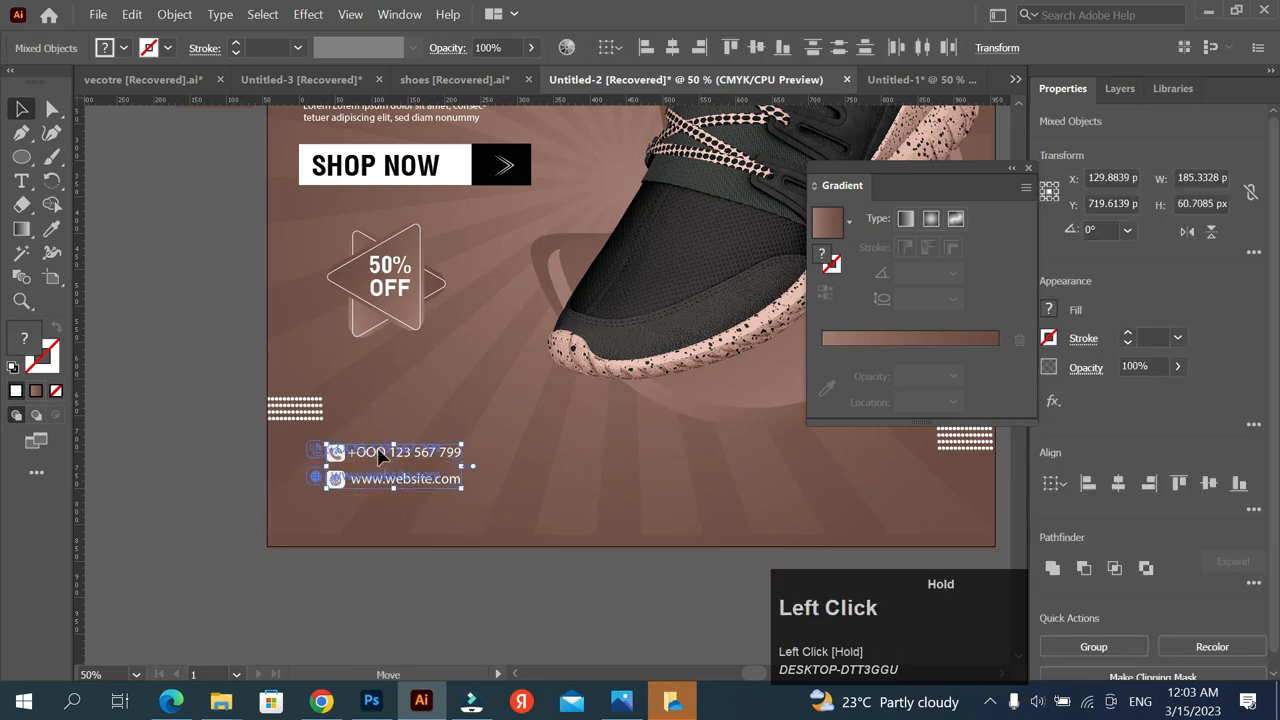
{"action": "left_click_drag", "start_coordinate": [378, 448], "coordinate": [377, 448]}
{"action": "left_click", "coordinate": [333, 439]}
Copy the NEW ARRIVAL line above the shoe and replace its text with LOGO HERE on two lines
{"action": "scroll", "coordinate": [331, 440], "scroll_direction": "up", "scroll_amount": 2, "text": "alt"}
{"action": "left_click_drag", "start_coordinate": [310, 254], "coordinate": [539, 222], "text": "alt"}
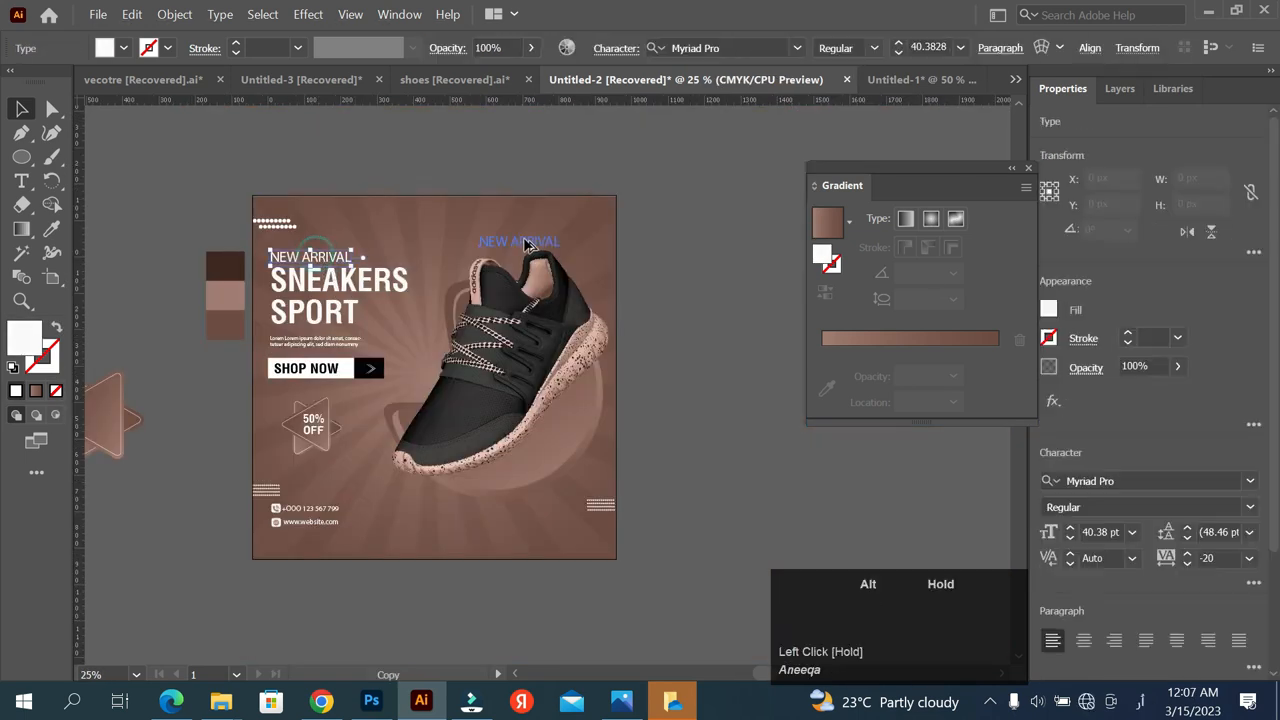
{"action": "scroll", "coordinate": [539, 222], "scroll_direction": "up", "scroll_amount": 2, "text": "alt"}
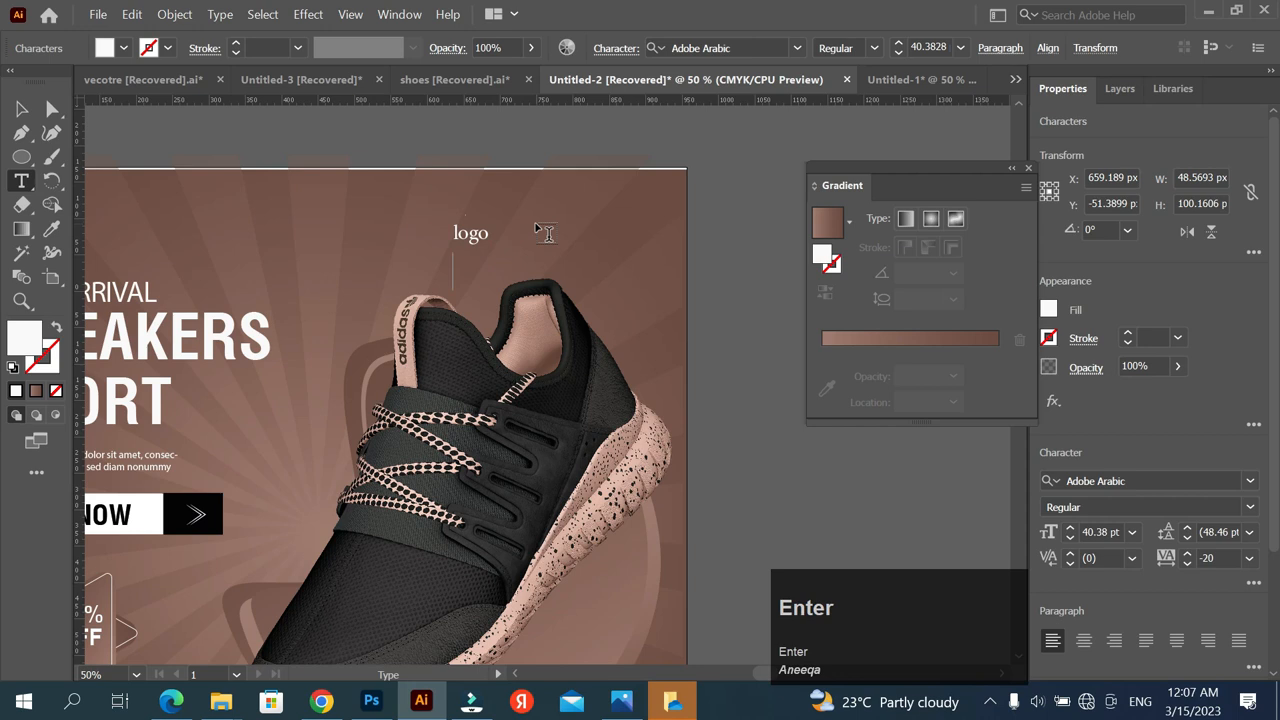
{"action": "key", "text": "Caps_Lock"}
{"action": "type", "text": "LO"}
{"action": "key", "text": "ctrl+a"}
Move LOGO HERE to the poster's upper-right corner and set its leading to 38 pt and tracking to -18
{"action": "left_click", "coordinate": [21, 108]}
{"action": "left_click_drag", "start_coordinate": [484, 272], "coordinate": [622, 255]}
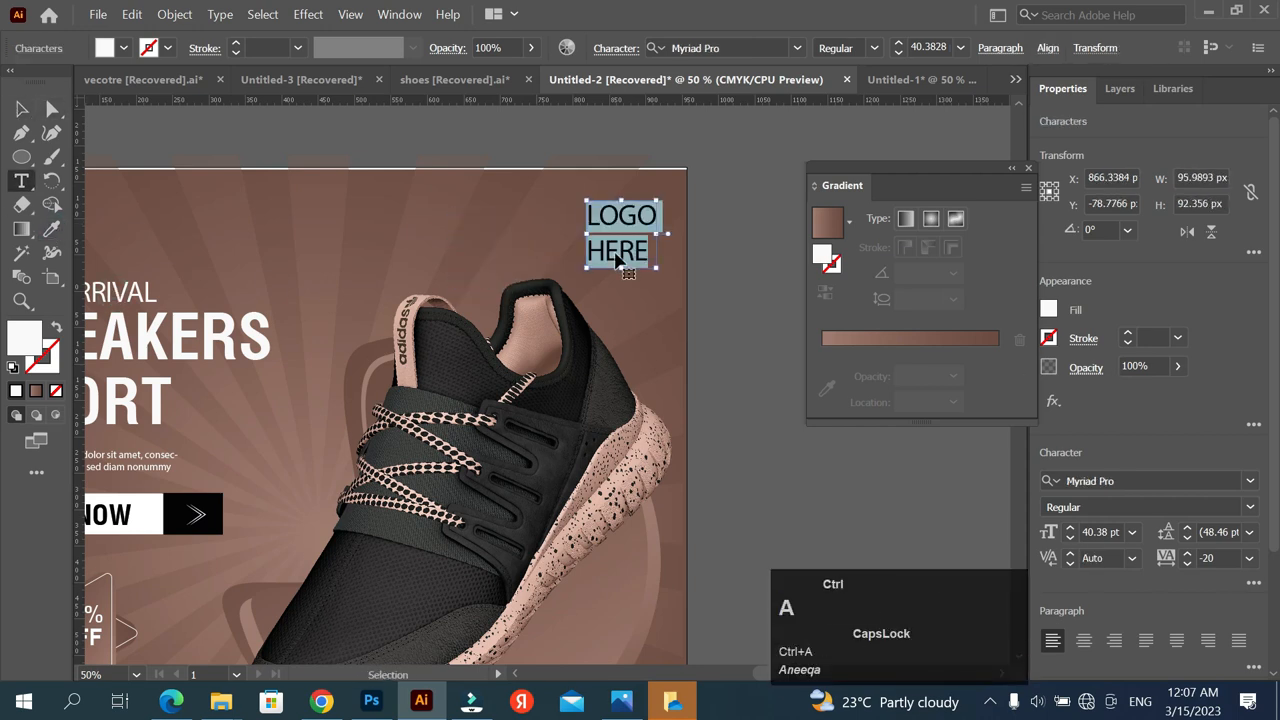
{"action": "left_click", "coordinate": [1186, 553]}
{"action": "left_click", "coordinate": [1186, 537]}
{"action": "left_click", "coordinate": [1186, 537]}
{"action": "left_click", "coordinate": [17, 111]}
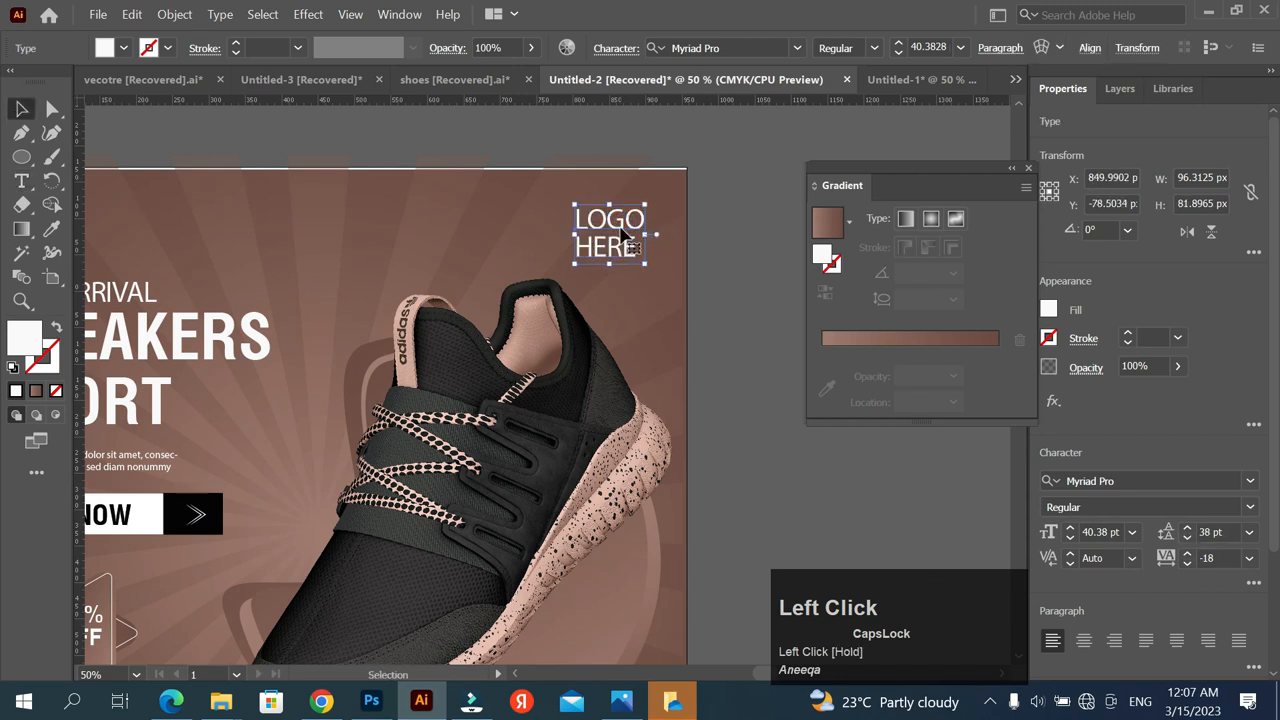
{"action": "scroll", "coordinate": [622, 235], "scroll_direction": "down", "scroll_amount": 3}
{"action": "scroll", "coordinate": [347, 312], "scroll_direction": "up", "scroll_amount": 3}
{"action": "left_click", "coordinate": [352, 241]}
{"action": "left_click_drag", "start_coordinate": [363, 251], "coordinate": [358, 249]}
{"action": "left_click", "coordinate": [229, 229]}
{"action": "scroll", "coordinate": [229, 229], "scroll_direction": "down", "scroll_amount": 2}
Draw a short diagonal line with the Pen tool above the shoe
{"action": "left_click", "coordinate": [441, 243]}
{"action": "key", "text": "p"}
{"action": "left_click", "coordinate": [491, 197]}
{"action": "left_click", "coordinate": [465, 222], "text": "shift"}
{"action": "left_click", "coordinate": [22, 109]}
Draw a second diagonal line across the first to form an X about 74 px wide
{"action": "left_click", "coordinate": [22, 133]}
{"action": "scroll", "coordinate": [487, 195], "scroll_direction": "up", "scroll_amount": 1}
{"action": "left_click", "coordinate": [465, 202]}
{"action": "left_click", "coordinate": [493, 224], "text": "shift"}
{"action": "left_click", "coordinate": [22, 109]}
Copy the crossed lines to the poster's lower-right area, below the shoe
{"action": "left_click", "coordinate": [431, 128]}
{"action": "left_click", "coordinate": [476, 218]}
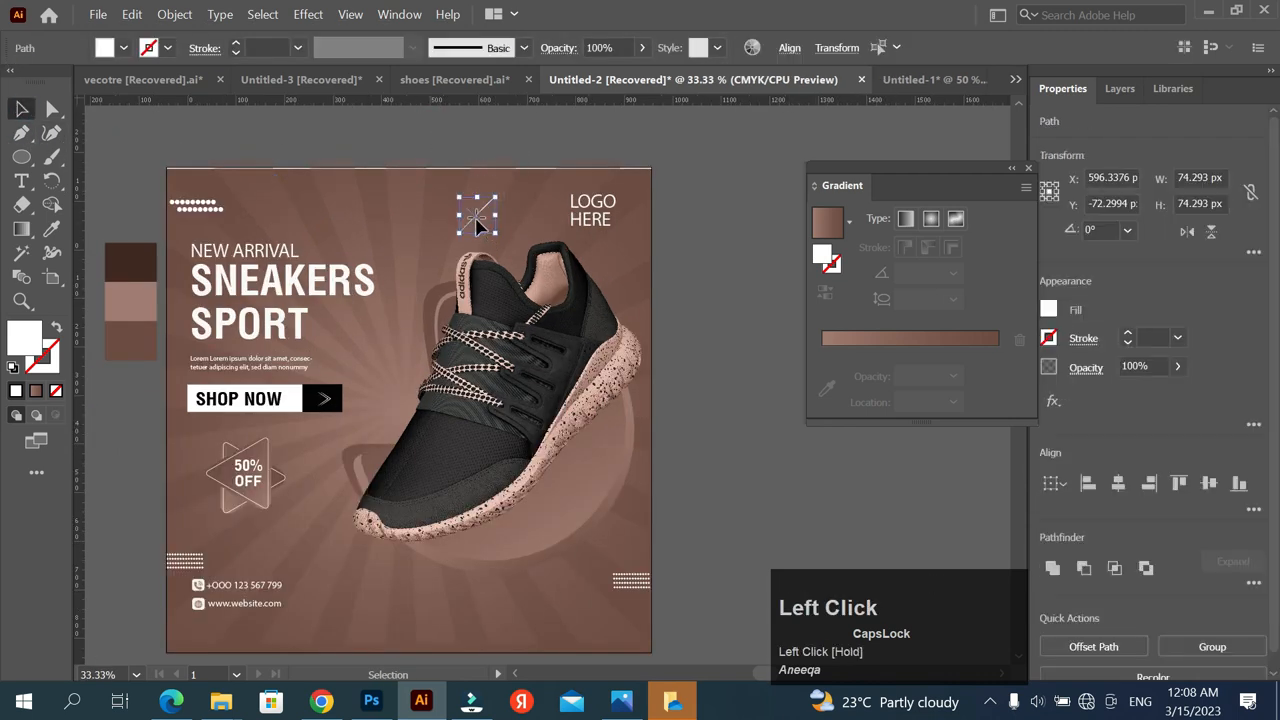
{"action": "left_click", "coordinate": [481, 603]}
{"action": "scroll", "coordinate": [569, 262], "scroll_direction": "down", "scroll_amount": 1}
Unlock the background objects, fit them to the poster's top edge to cover the white strip, and lock them again
{"action": "key", "text": "ctrl+alt+2"}
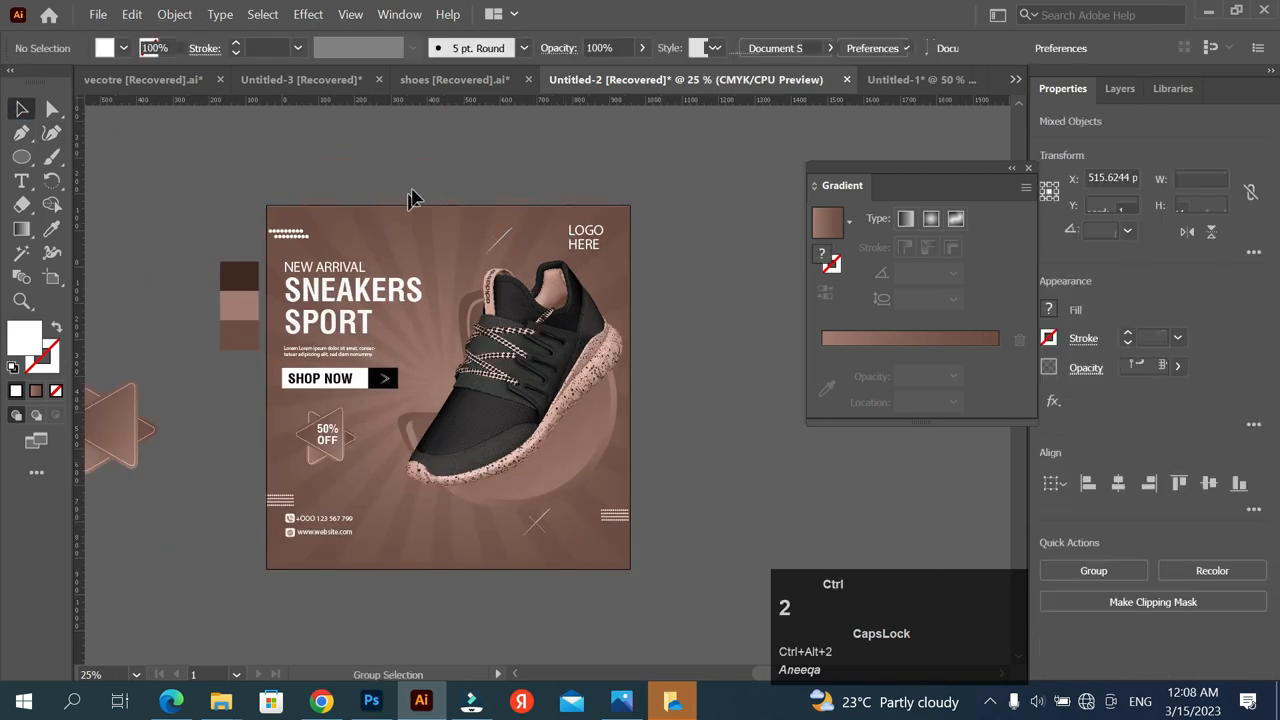
{"action": "left_click", "coordinate": [410, 190]}
{"action": "scroll", "coordinate": [410, 197], "scroll_direction": "up", "scroll_amount": 2}
{"action": "left_click", "coordinate": [467, 215]}
{"action": "left_click_drag", "start_coordinate": [483, 188], "coordinate": [481, 201]}
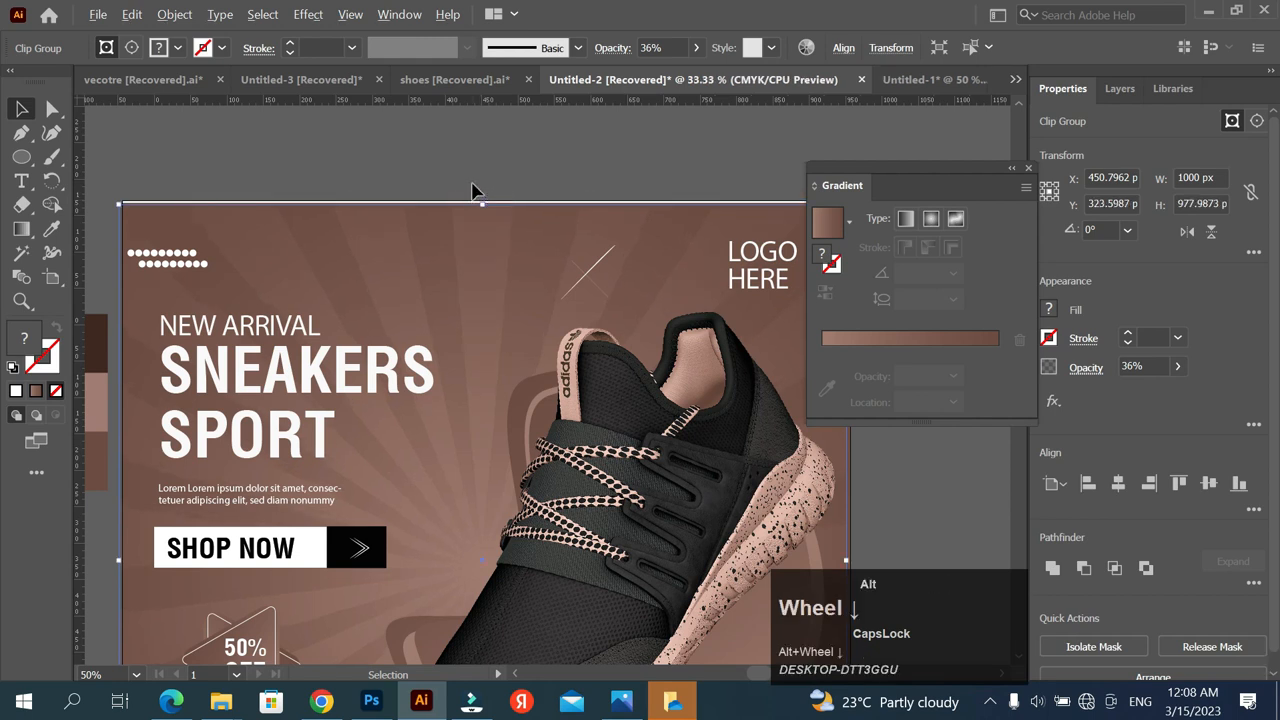
{"action": "scroll", "coordinate": [474, 190], "scroll_direction": "down", "scroll_amount": 1, "text": "alt"}
{"action": "key", "text": "ctrl+2"}
{"action": "scroll", "coordinate": [313, 338], "scroll_direction": "down", "scroll_amount": 2}
{"action": "scroll", "coordinate": [415, 230], "scroll_direction": "up", "scroll_amount": 3}
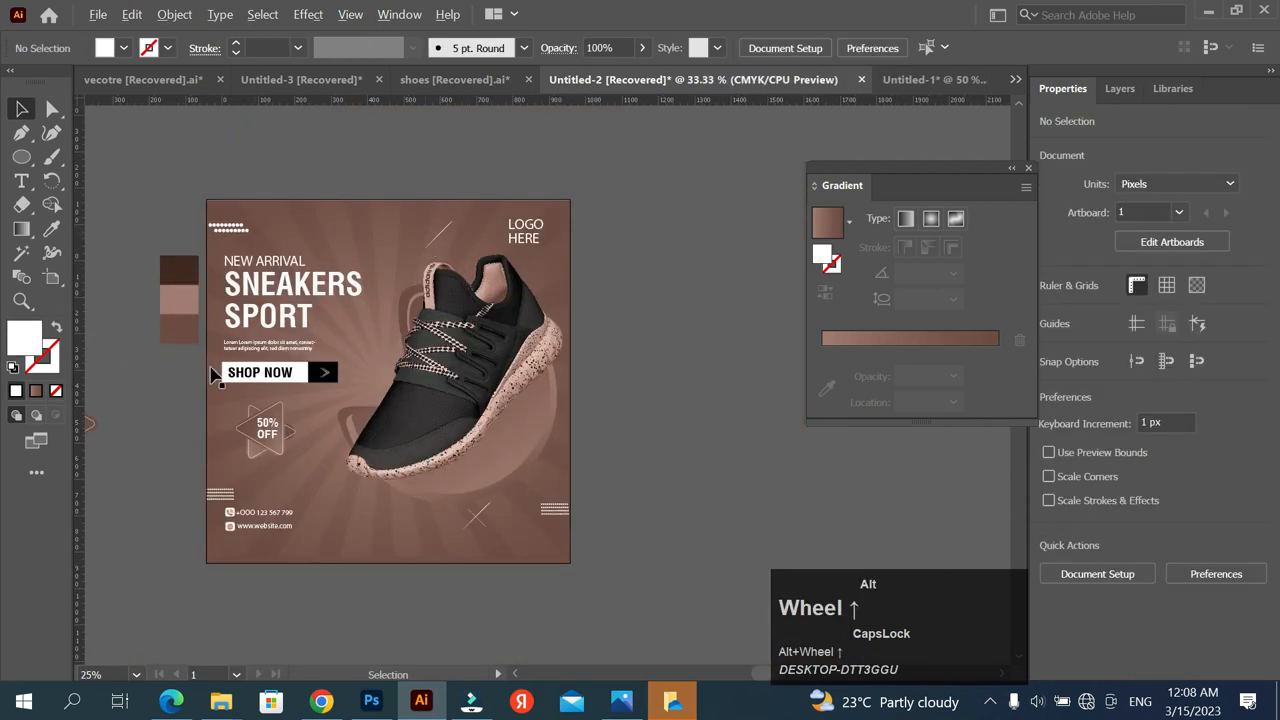
Try to left-align the SHOP NOW button with the headline text
{"action": "left_click", "coordinate": [240, 374]}
{"action": "left_click", "coordinate": [284, 318]}
{"action": "left_click", "coordinate": [236, 382], "text": "shift"}
{"action": "left_click", "coordinate": [1086, 484]}
{"action": "left_click", "coordinate": [495, 320]}
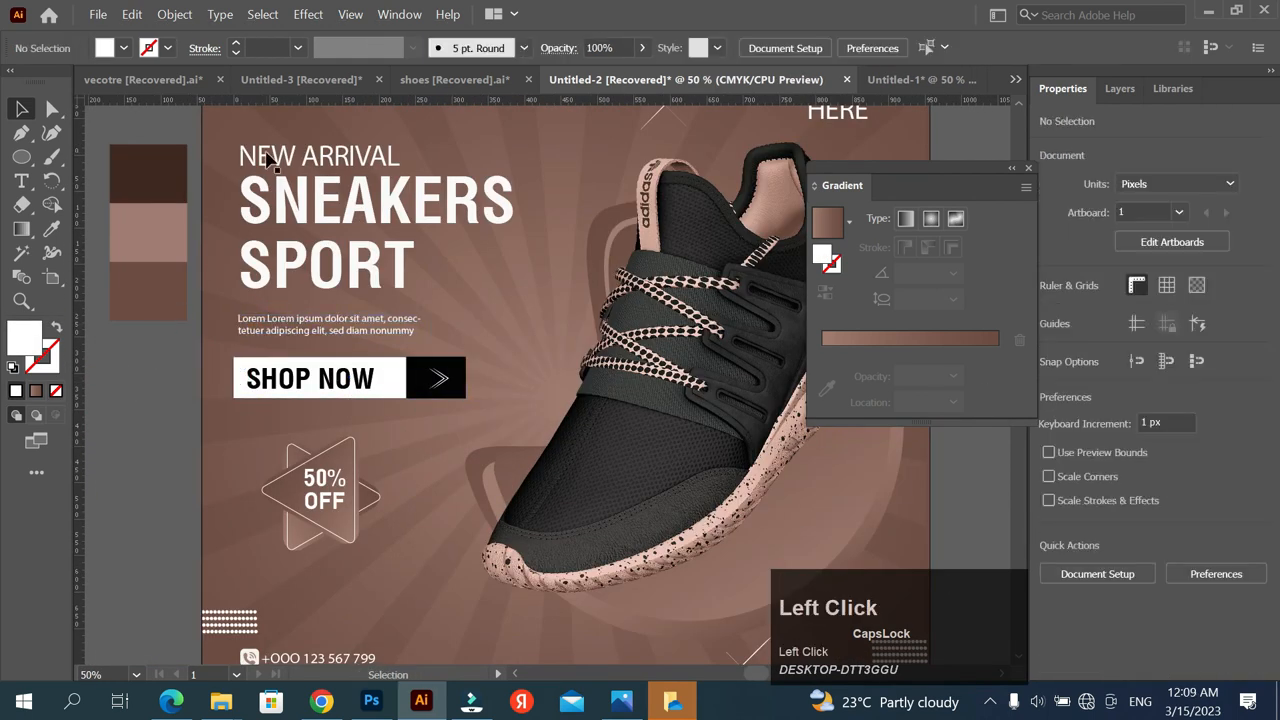
Left-align NEW ARRIVAL, SNEAKERS SPORT, the lorem ipsum paragraph and the SHOP NOW button
{"action": "left_click", "coordinate": [268, 156]}
{"action": "scroll", "coordinate": [268, 150], "scroll_direction": "up", "scroll_amount": 2}
{"action": "left_click", "coordinate": [240, 262], "text": "shift"}
{"action": "left_click", "coordinate": [237, 377], "text": "shift"}
{"action": "left_click", "coordinate": [258, 512], "text": "shift"}
{"action": "scroll", "coordinate": [277, 376], "scroll_direction": "down", "scroll_amount": 1}
{"action": "left_click", "coordinate": [424, 556], "text": "shift"}
{"action": "left_click", "coordinate": [1086, 484]}
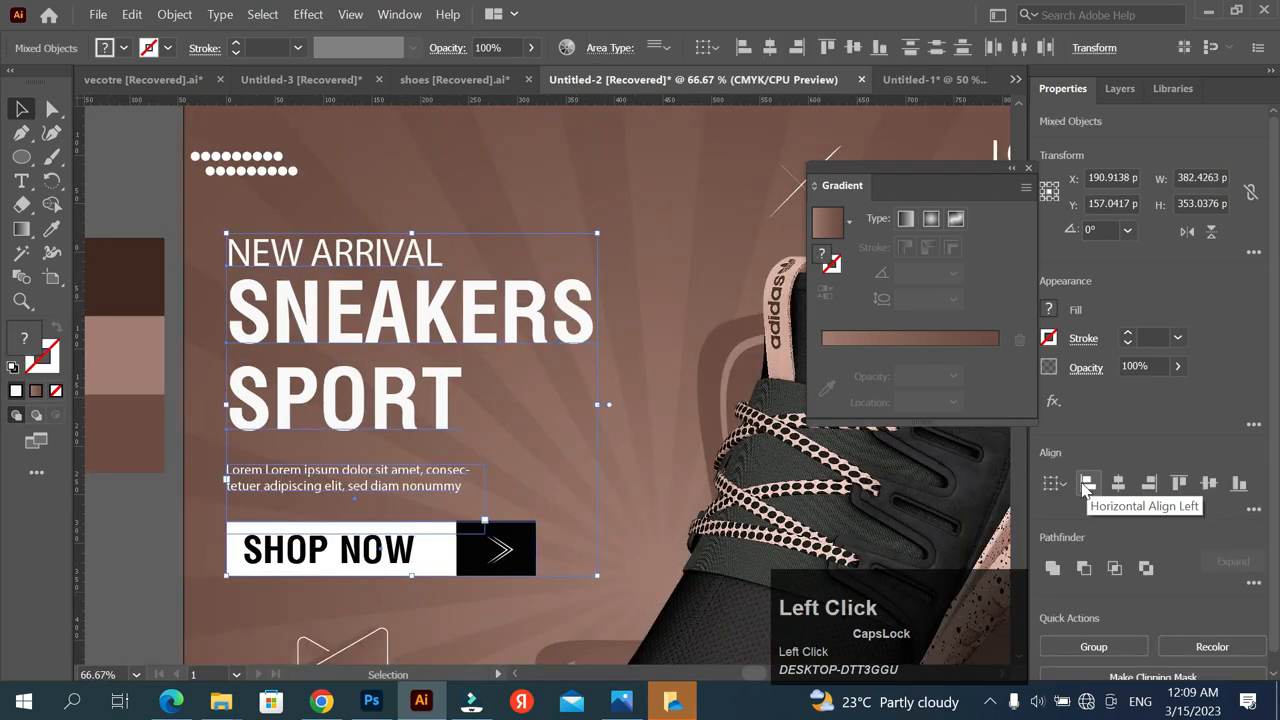
{"action": "left_click", "coordinate": [159, 464]}
Lock the sunburst clip group and the gradient background of the poster
{"action": "scroll", "coordinate": [265, 243], "scroll_direction": "up", "scroll_amount": 2}
{"action": "left_click", "coordinate": [268, 250]}
{"action": "scroll", "coordinate": [366, 147], "scroll_direction": "down", "scroll_amount": 3}
{"action": "scroll", "coordinate": [366, 153], "scroll_direction": "down", "scroll_amount": 3}
{"action": "left_click", "coordinate": [405, 364]}
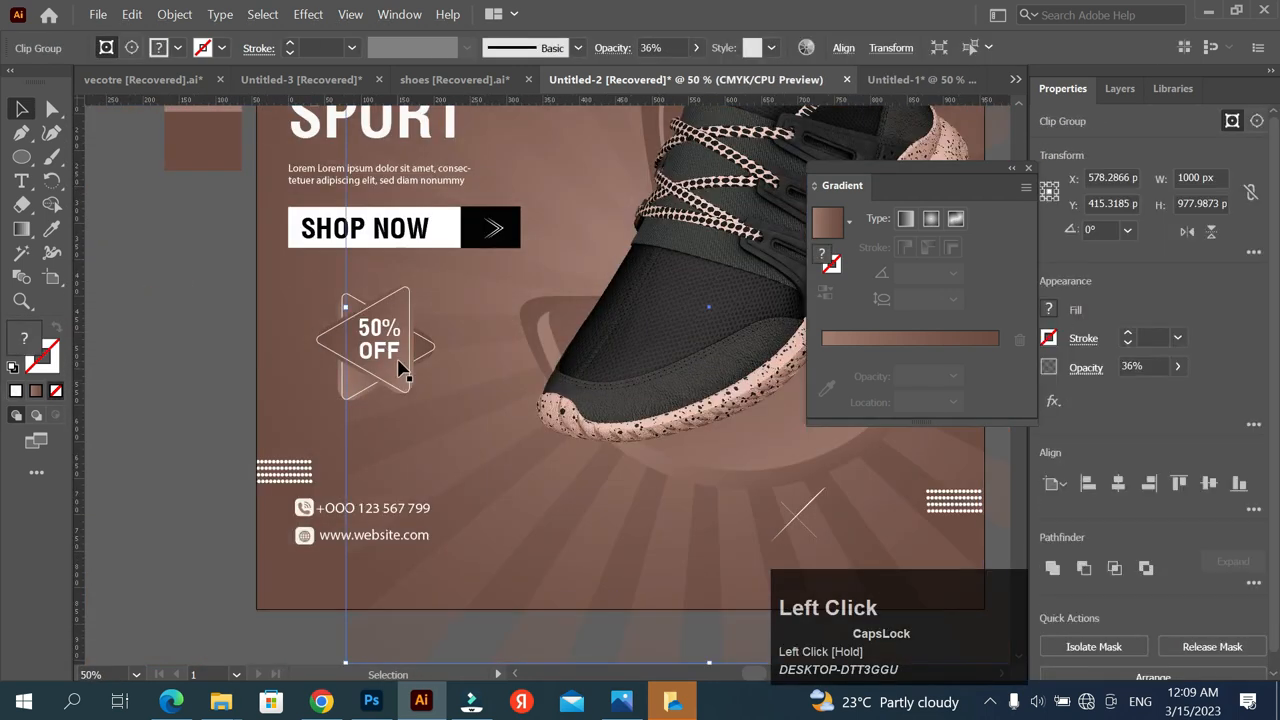
{"action": "key", "text": "ctrl+2"}
{"action": "left_click", "coordinate": [288, 591]}
{"action": "key", "text": "ctrl+2"}
Move the contact icons and text slightly up and left to line up with the SHOP NOW button's left edge
{"action": "left_click_drag", "start_coordinate": [288, 591], "coordinate": [381, 509]}
{"action": "left_click", "coordinate": [182, 513]}
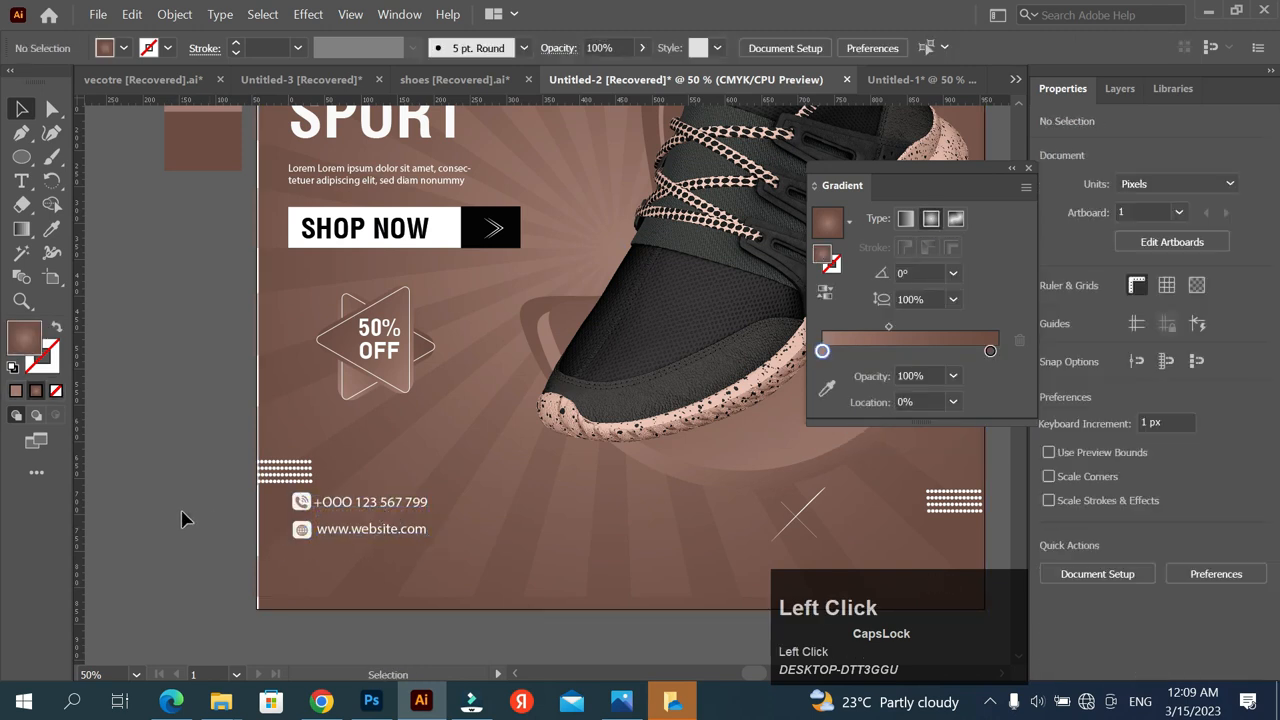
{"action": "scroll", "coordinate": [260, 476], "scroll_direction": "down", "scroll_amount": 1}
{"action": "left_click_drag", "start_coordinate": [262, 457], "coordinate": [383, 484]}
{"action": "left_click", "coordinate": [623, 583]}
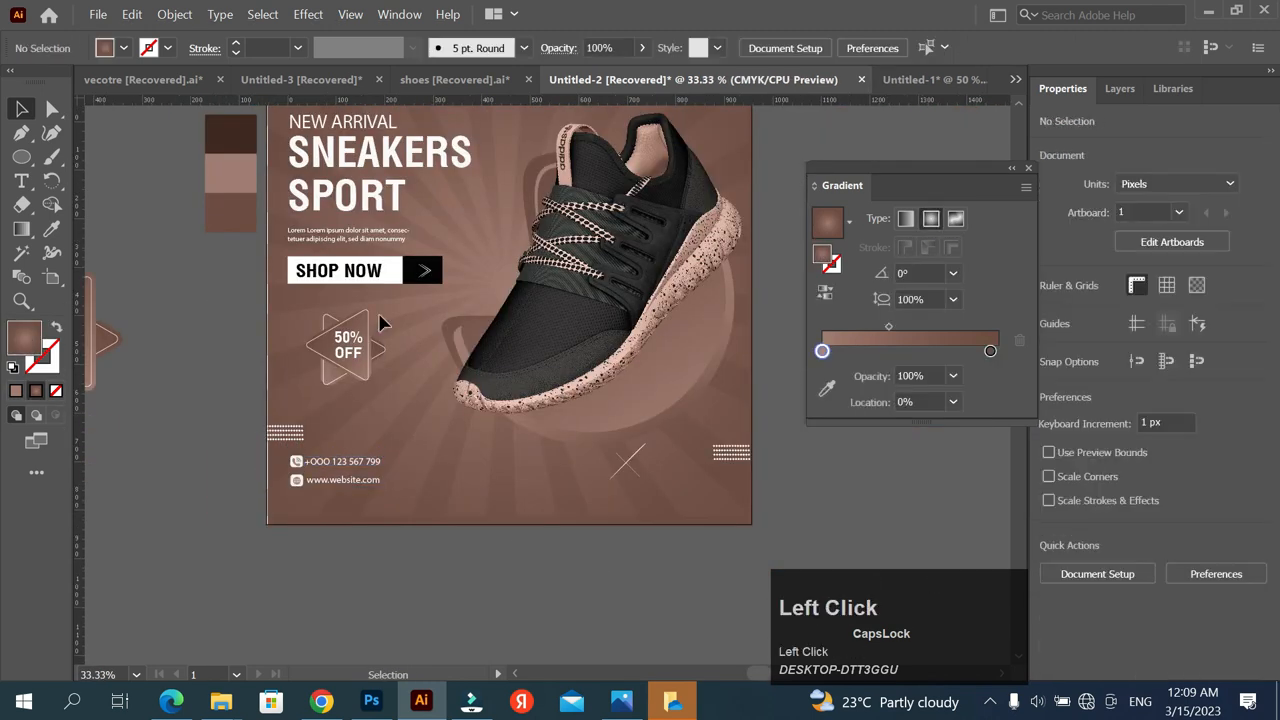
Nudge the 50% OFF badge down to widen the gap below the SHOP NOW button
{"action": "left_click_drag", "start_coordinate": [380, 316], "coordinate": [300, 377]}
{"action": "key", "text": "Down"}
{"action": "key", "text": "Down"}
{"action": "key", "text": "Down"}
{"action": "key", "text": "Down"}
{"action": "key", "text": "Down"}
{"action": "key", "text": "Down"}
{"action": "key", "text": "Down"}
{"action": "key", "text": "Down"}
{"action": "key", "text": "Down"}
{"action": "key", "text": "Down"}
{"action": "key", "text": "Down"}
{"action": "key", "text": "Down"}
{"action": "key", "text": "Down"}
{"action": "key", "text": "Down"}
{"action": "key", "text": "Down"}
{"action": "key", "text": "Down"}
{"action": "key", "text": "Down"}
{"action": "key", "text": "Down"}
{"action": "key", "text": "Down"}
{"action": "key", "text": "Down"}
{"action": "left_click", "coordinate": [214, 369]}
Adjust the corner rounding of the left-pointing triangle in the 50% OFF badge
{"action": "scroll", "coordinate": [350, 334], "scroll_direction": "up", "scroll_amount": 3}
{"action": "left_click", "coordinate": [282, 385]}
{"action": "left_click", "coordinate": [52, 112]}
{"action": "scroll", "coordinate": [400, 290], "scroll_direction": "up", "scroll_amount": 2}
{"action": "left_click", "coordinate": [461, 286]}
{"action": "left_click", "coordinate": [468, 296]}
{"action": "left_click_drag", "start_coordinate": [429, 320], "coordinate": [440, 298]}
{"action": "scroll", "coordinate": [380, 560], "scroll_direction": "down", "scroll_amount": 1}
{"action": "left_click_drag", "start_coordinate": [377, 591], "coordinate": [389, 609]}
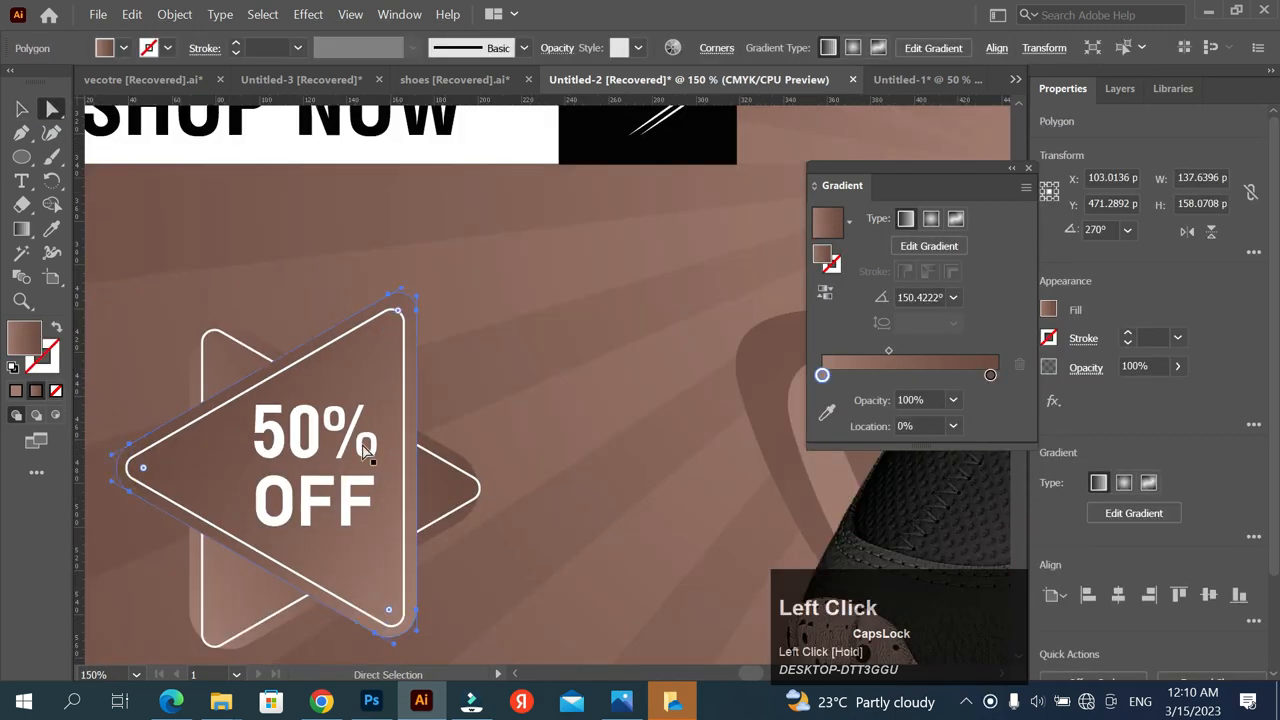
Group both triangles and the text of the 50% OFF badge
{"action": "scroll", "coordinate": [295, 350], "scroll_direction": "down", "scroll_amount": 2}
{"action": "left_click", "coordinate": [22, 109]}
{"action": "left_click_drag", "start_coordinate": [200, 308], "coordinate": [408, 478]}
{"action": "key", "text": "ctrl+g"}
Apply a Multiply drop shadow to the badge group with 75% opacity, 0 px X offset, 3 px Y offset and 5 px blur
{"action": "left_click", "coordinate": [1053, 401]}
{"action": "mouse_move", "coordinate": [1100, 394]}
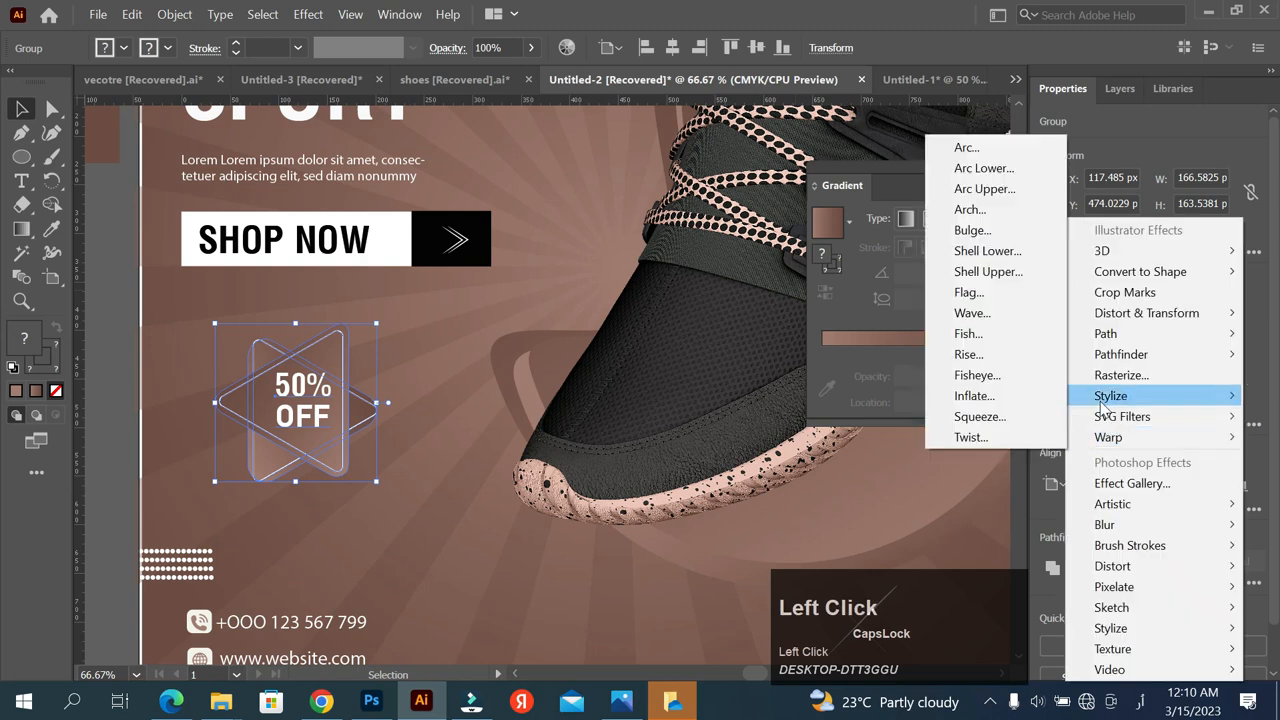
{"action": "left_click", "coordinate": [990, 394]}
{"action": "scroll", "coordinate": [1012, 374], "scroll_direction": "down", "scroll_amount": 4}
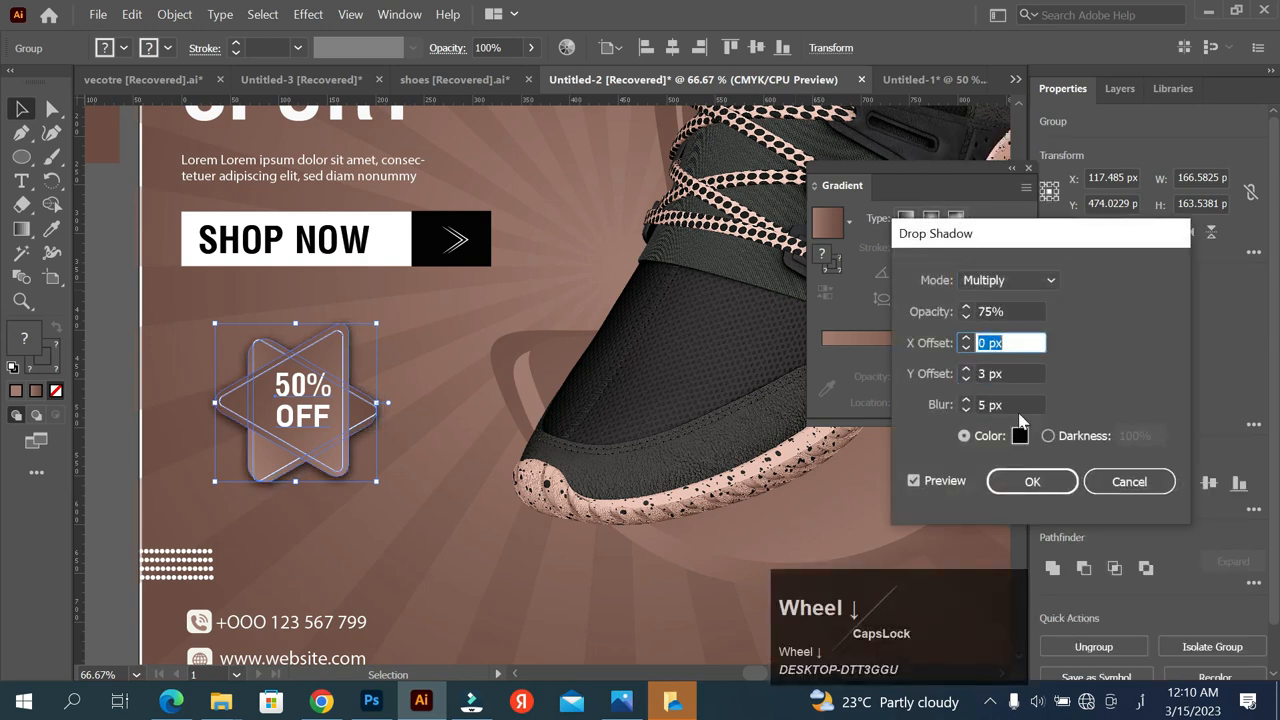
{"action": "left_click", "coordinate": [1032, 482]}
{"action": "left_click", "coordinate": [100, 331]}
{"action": "scroll", "coordinate": [430, 317], "scroll_direction": "down", "scroll_amount": 3}
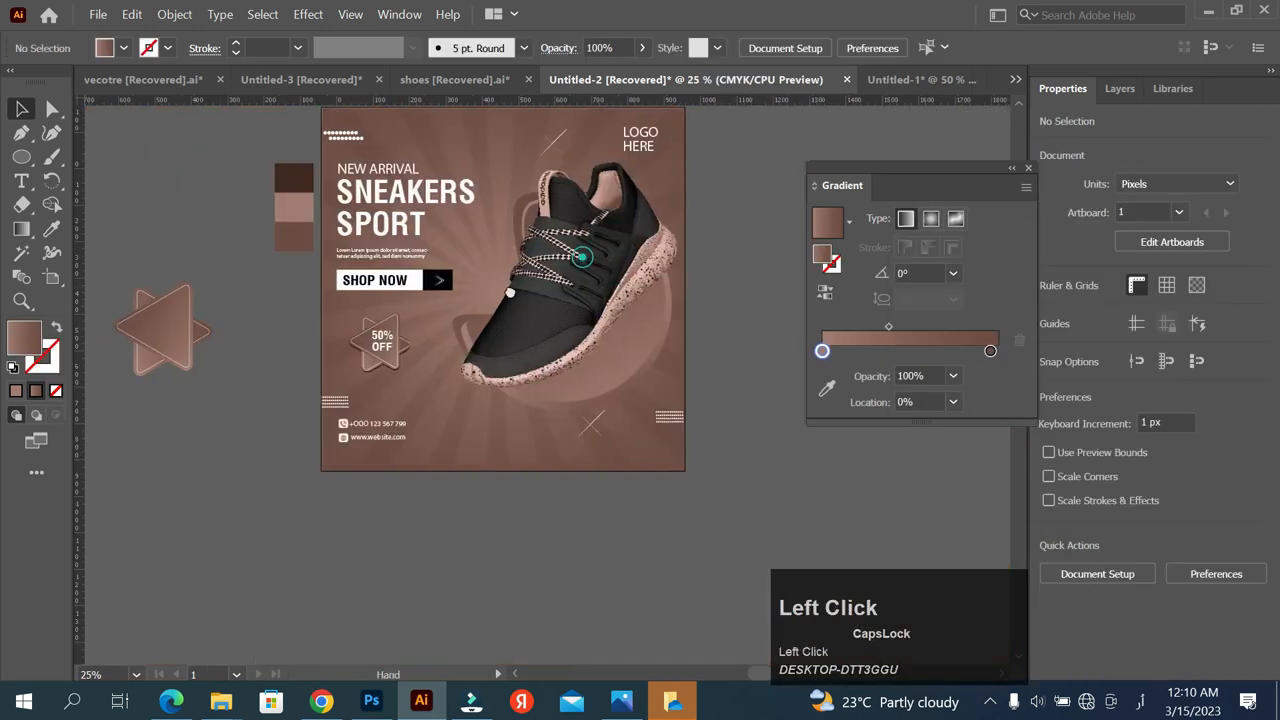
Delete the brown colour swatches beside the artboard and select the spare star badge next to it
{"action": "left_click_drag", "start_coordinate": [580, 257], "coordinate": [465, 305]}
{"action": "left_click_drag", "start_coordinate": [191, 190], "coordinate": [151, 300]}
{"action": "key", "text": "Delete"}
{"action": "scroll", "coordinate": [200, 350], "scroll_direction": "left", "scroll_amount": 3}
{"action": "left_click_drag", "start_coordinate": [223, 362], "coordinate": [128, 432]}
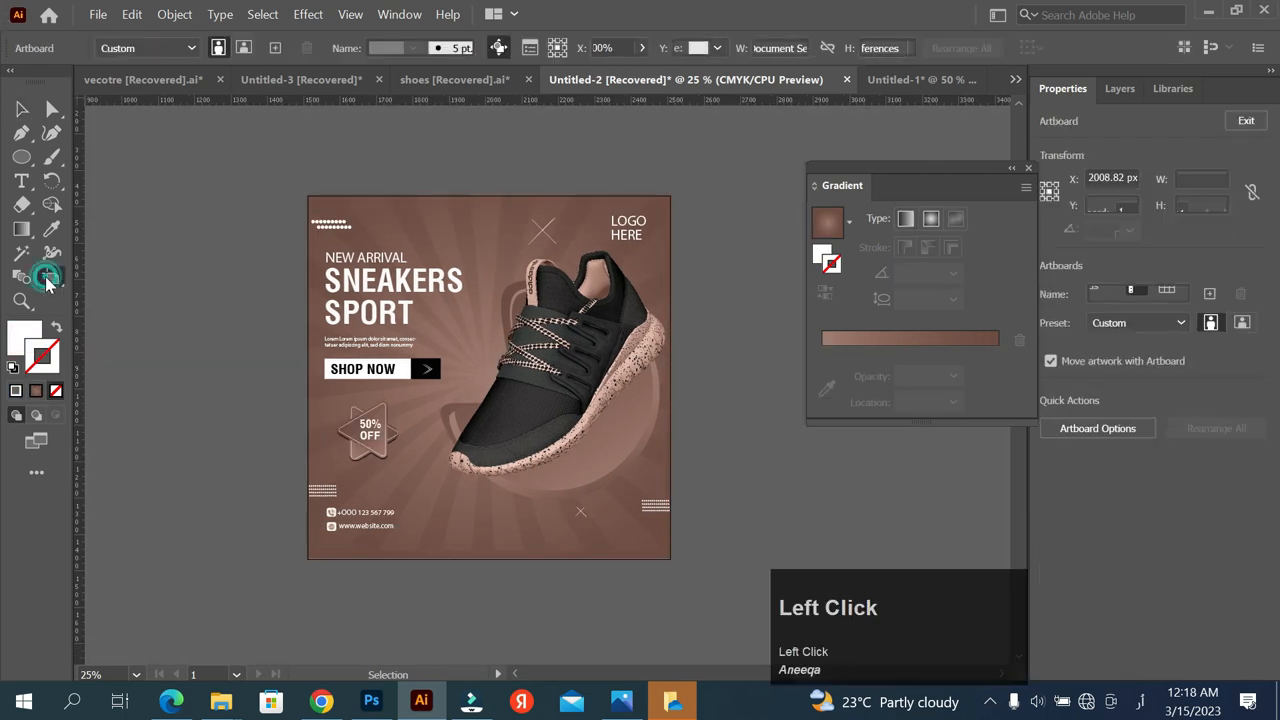
Enlarge the artboard evenly around the poster so a white margin surrounds it on all sides
{"action": "left_click_drag", "start_coordinate": [671, 558], "coordinate": [748, 641]}
{"action": "left_click", "coordinate": [21, 109]}
{"action": "scroll", "coordinate": [320, 255], "scroll_direction": "down", "scroll_amount": 1}
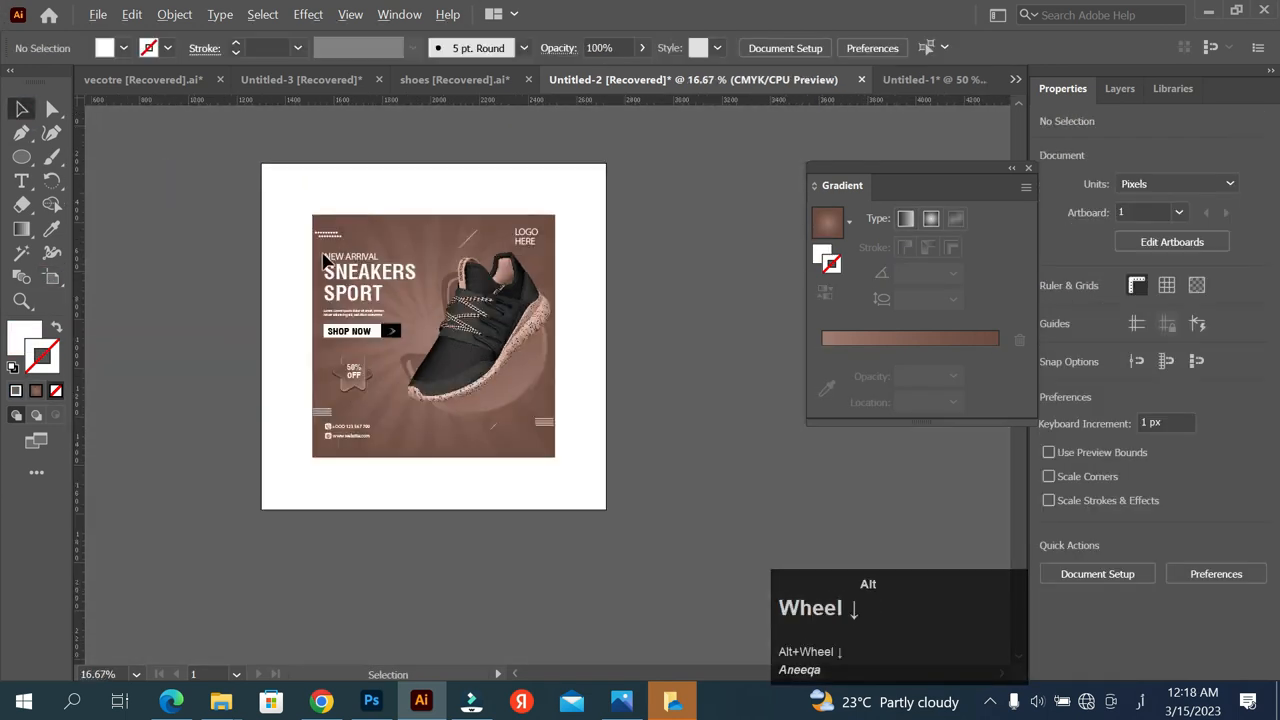
Try to group the poster's elements while its background is still locked
{"action": "left_click_drag", "start_coordinate": [566, 178], "coordinate": [288, 470]}
{"action": "key", "text": "ctrl+g"}
{"action": "key", "text": "ctrl+z"}
{"action": "left_click_drag", "start_coordinate": [572, 180], "coordinate": [251, 469]}
{"action": "key", "text": "ctrl+z"}
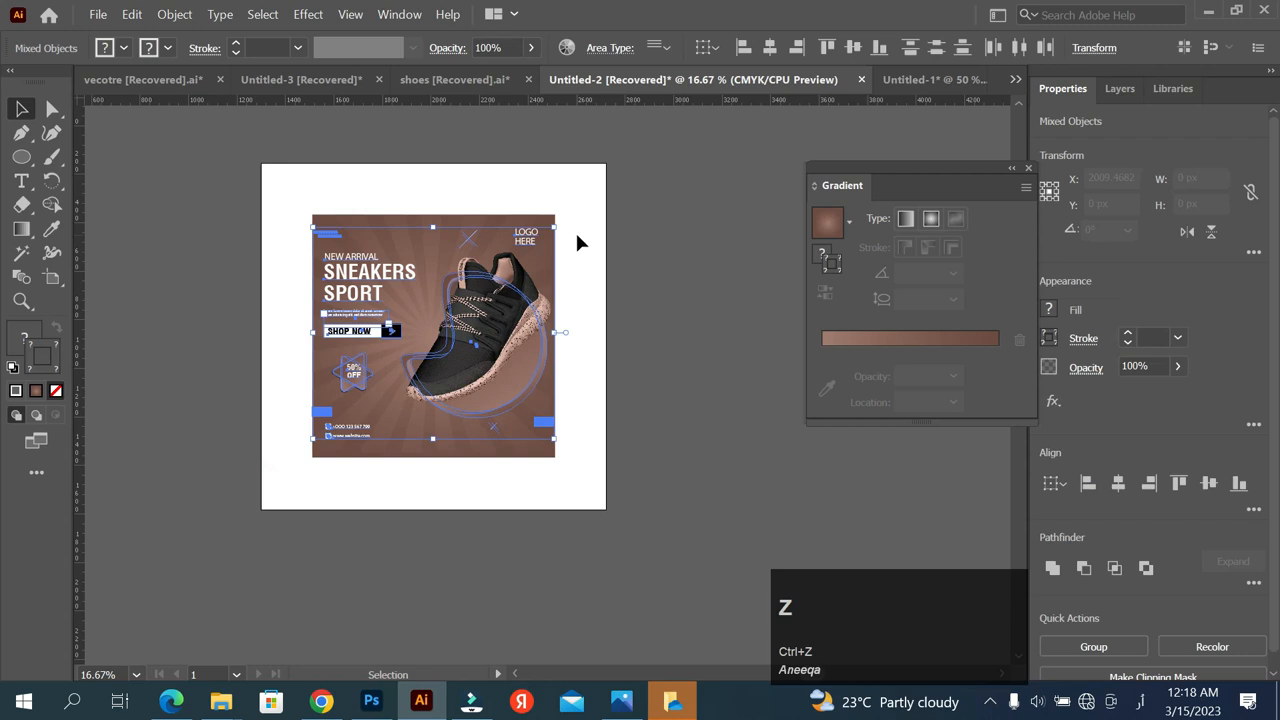
Unlock all objects and group the complete poster, including its sunburst and gradient background
{"action": "key", "text": "ctrl+alt+2"}
{"action": "left_click_drag", "start_coordinate": [586, 185], "coordinate": [257, 481]}
{"action": "key", "text": "ctrl+g"}
{"action": "left_click", "coordinate": [257, 481]}
{"action": "scroll", "coordinate": [409, 251], "scroll_direction": "up", "scroll_amount": 1}
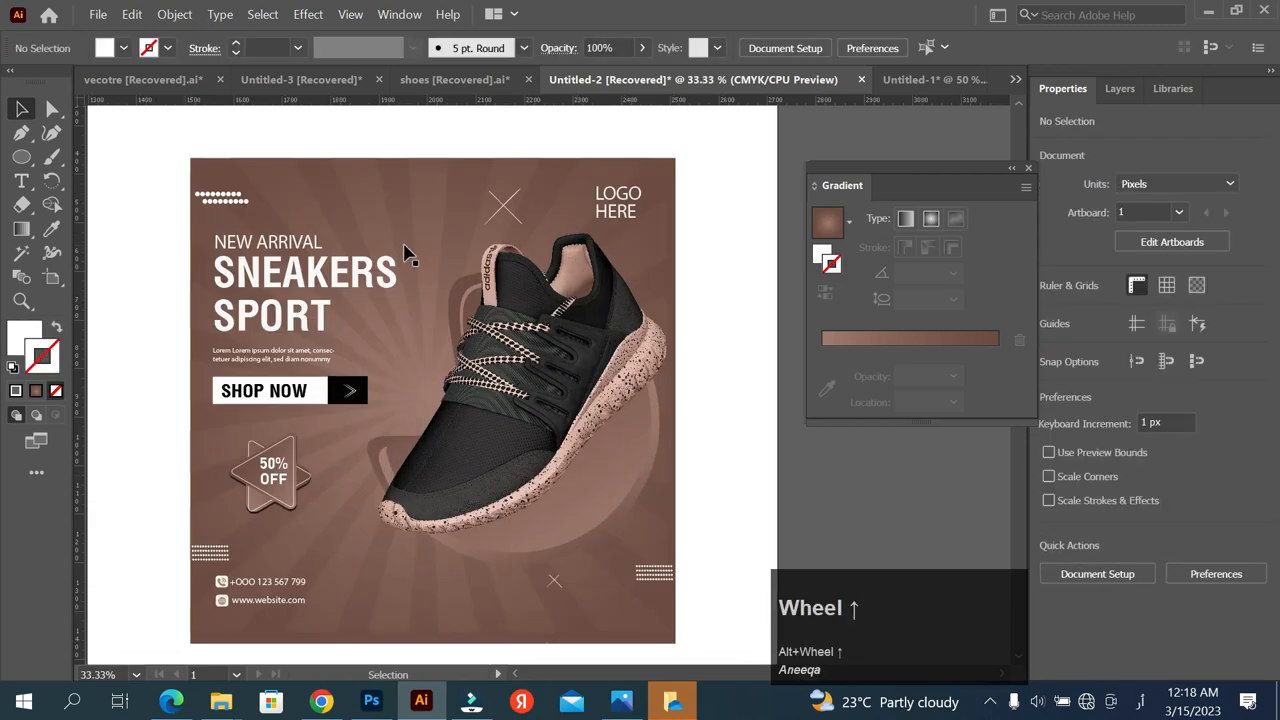
Draw a white square covering the artboard with a diagonal line from upper-left to lower-right across it, and select both
{"action": "scroll", "coordinate": [409, 251], "scroll_direction": "down", "scroll_amount": 1}
{"action": "left_click", "coordinate": [21, 157]}
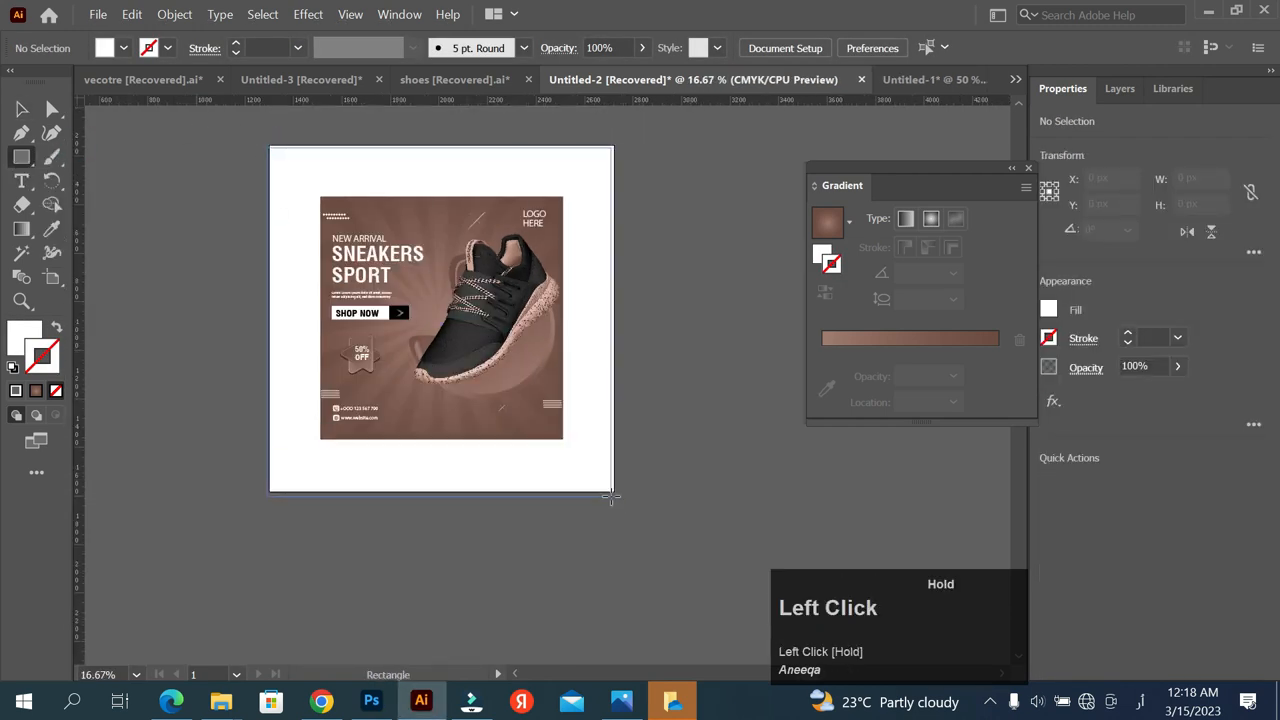
{"action": "left_click_drag", "start_coordinate": [611, 497], "coordinate": [612, 495]}
{"action": "key", "text": "p"}
{"action": "left_click", "coordinate": [251, 132]}
{"action": "left_click", "coordinate": [634, 514], "text": "shift"}
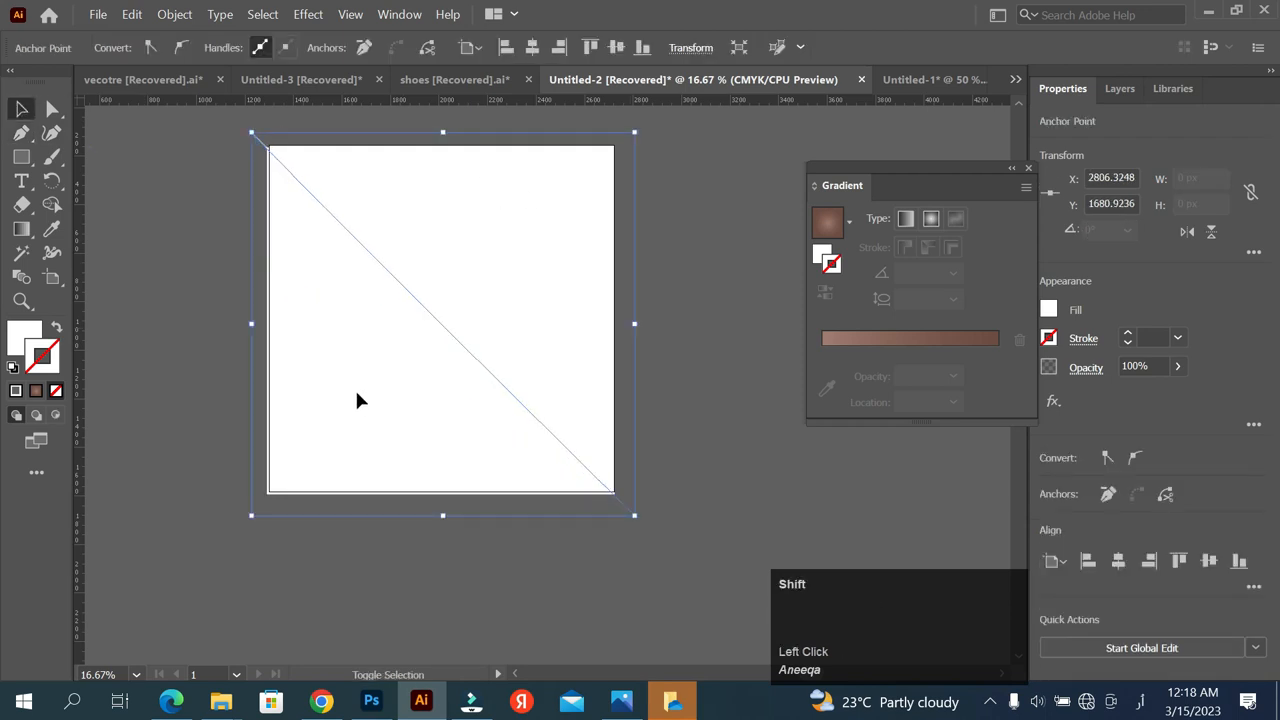
{"action": "left_click", "coordinate": [357, 400], "text": "shift"}
Split the white square into two triangles along the diagonal with the Shape Builder tool
{"action": "left_click", "coordinate": [52, 205]}
{"action": "left_click", "coordinate": [286, 240], "text": "alt"}
{"action": "key", "text": "ctrl+z"}
{"action": "left_click", "coordinate": [411, 216]}
{"action": "left_click", "coordinate": [21, 109]}
Fill the lower-left triangle with light grey and send both triangles behind the poster
{"action": "left_click", "coordinate": [333, 320]}
{"action": "left_click", "coordinate": [124, 48]}
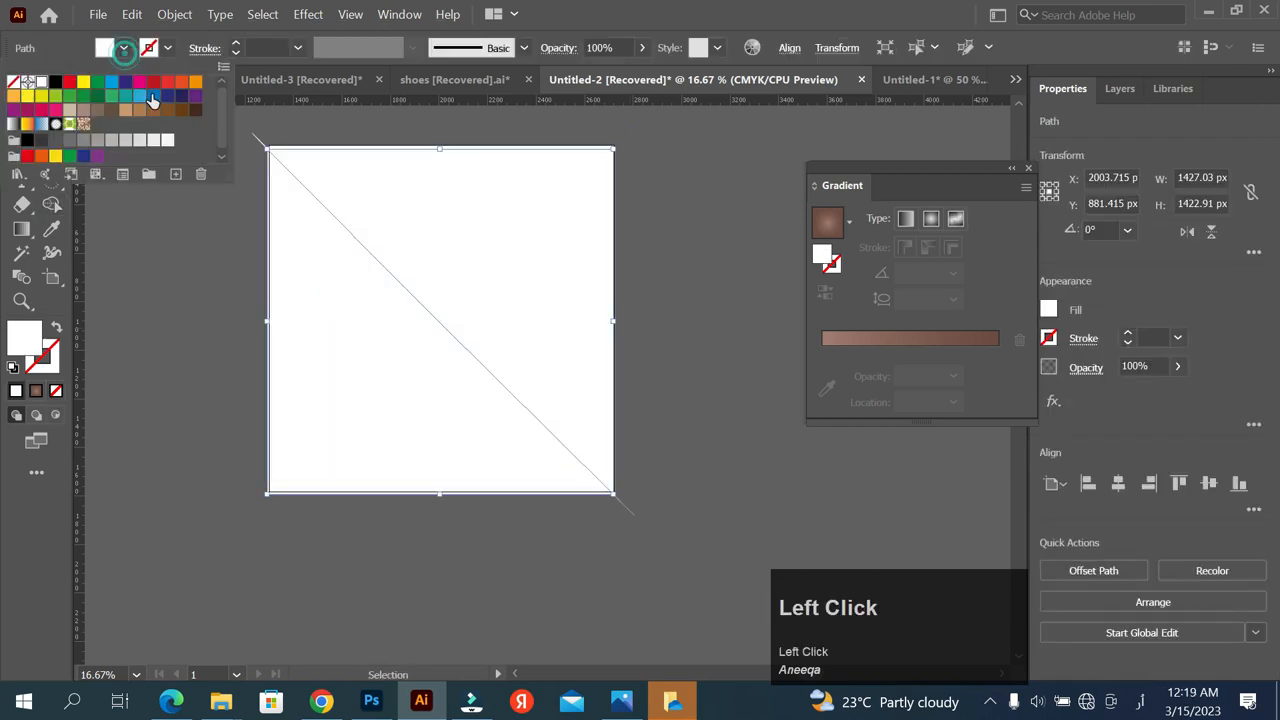
{"action": "left_click", "coordinate": [152, 101]}
{"action": "left_click", "coordinate": [377, 346], "text": "shift"}
{"action": "key", "text": "ctrl+shift+bracketleft"}
Clear the leftover ends of the diagonal line and nudge the light grey triangle slightly up
{"action": "left_click", "coordinate": [533, 424]}
{"action": "left_click", "coordinate": [623, 508]}
{"action": "left_click", "coordinate": [643, 503]}
{"action": "left_click", "coordinate": [294, 194]}
{"action": "key", "text": "Up"}
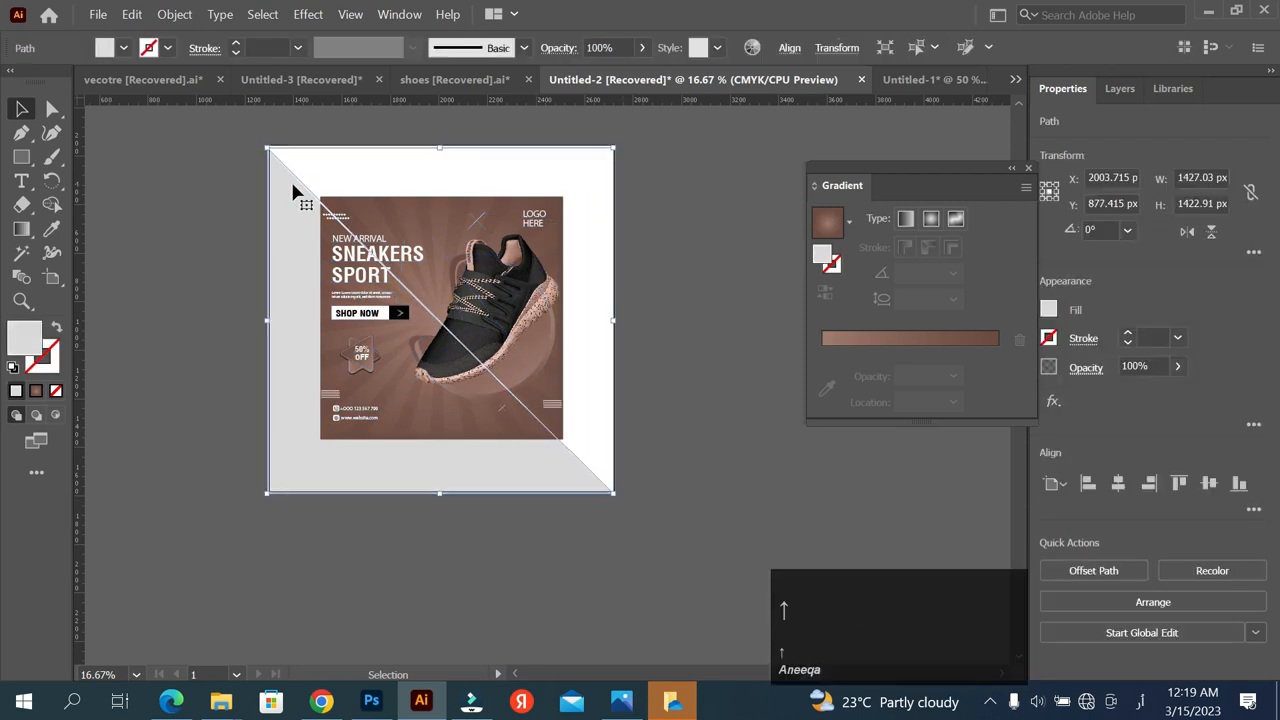
{"action": "key", "text": "Up"}
{"action": "key", "text": "Up"}
{"action": "left_click", "coordinate": [636, 373]}
Try to recolour both background triangles with browns sampled from the poster using the Eyedropper
{"action": "key", "text": "x"}
{"action": "left_click", "coordinate": [296, 260]}
{"action": "scroll", "coordinate": [304, 284], "scroll_direction": "up", "scroll_amount": 1}
{"action": "left_click", "coordinate": [52, 230]}
{"action": "left_click", "coordinate": [391, 254]}
{"action": "left_click", "coordinate": [529, 374]}
{"action": "left_click", "coordinate": [52, 229]}
{"action": "left_click", "coordinate": [313, 265]}
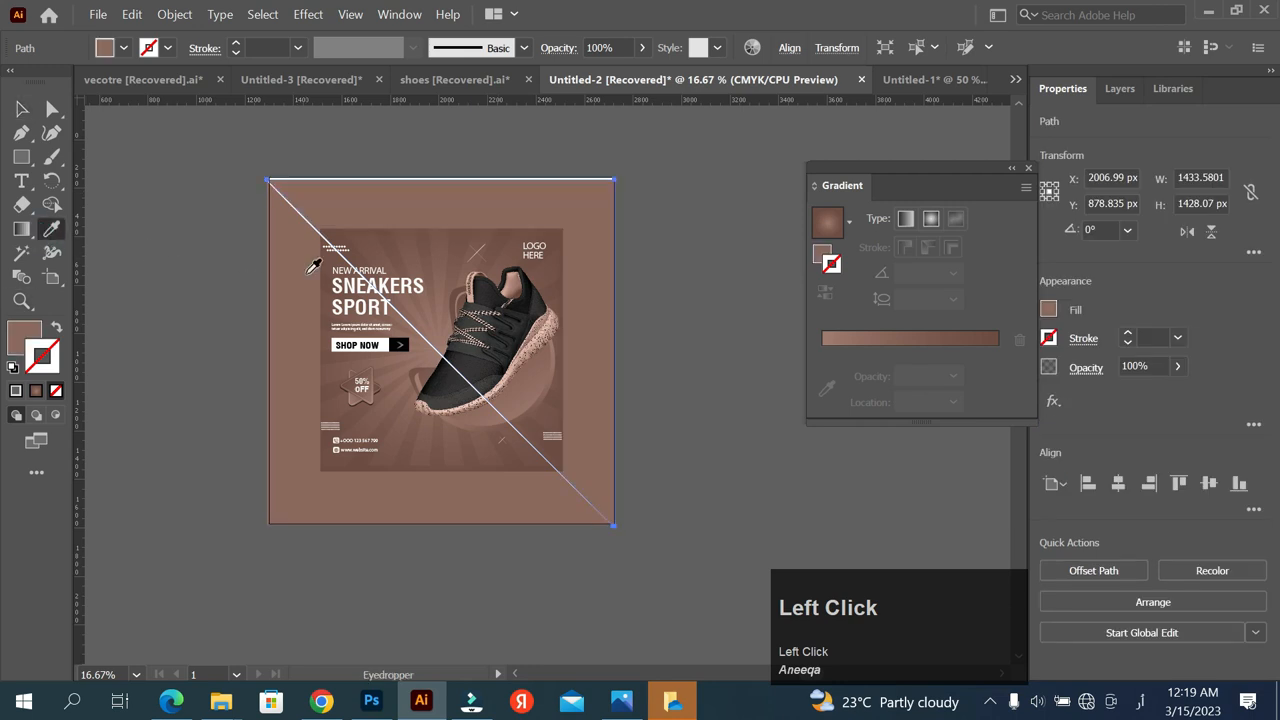
{"action": "left_click", "coordinate": [477, 369]}
{"action": "left_click", "coordinate": [458, 374]}
{"action": "left_click", "coordinate": [22, 109]}
{"action": "left_click", "coordinate": [120, 157]}
{"action": "key", "text": "ctrl+z"}
{"action": "key", "text": "ctrl+z"}
{"action": "key", "text": "ctrl+z"}
{"action": "key", "text": "ctrl+z"}
{"action": "key", "text": "ctrl+z"}
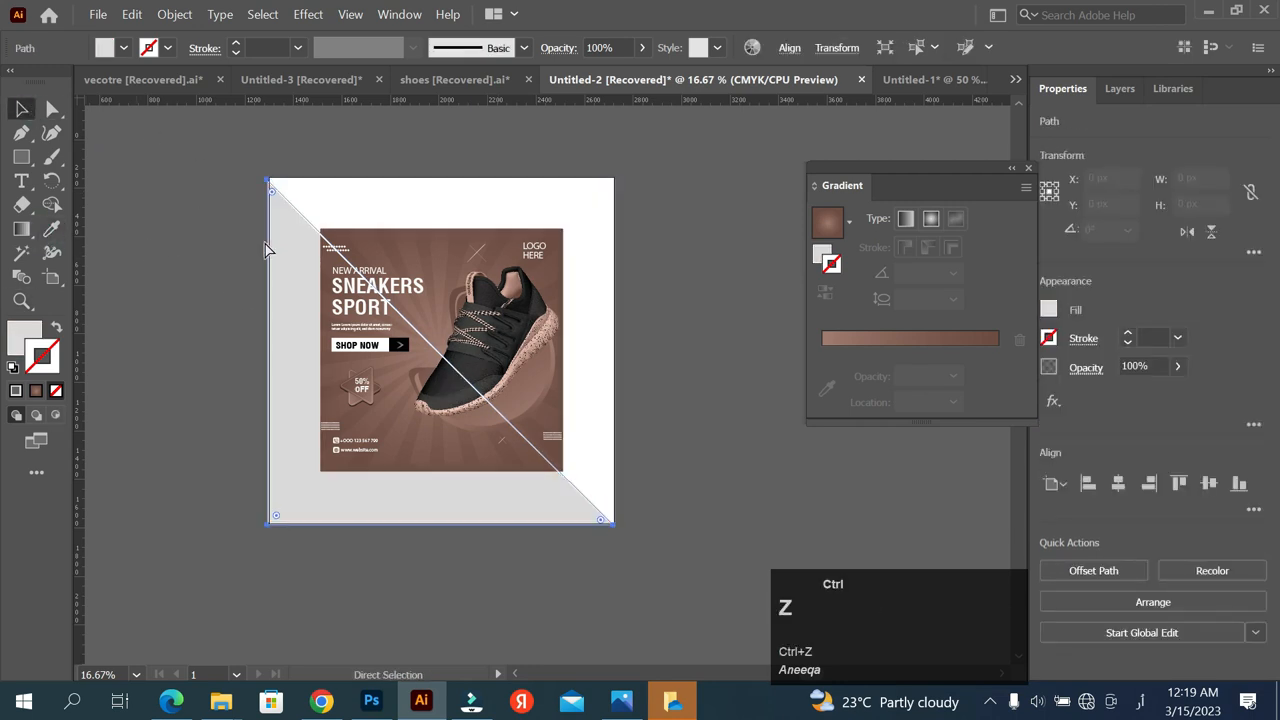
Reposition the grey triangle over the artboard's lower-left half and the white triangle over its upper-right half, behind the poster
{"action": "left_click", "coordinate": [262, 244]}
{"action": "scroll", "coordinate": [319, 228], "scroll_direction": "up", "scroll_amount": 2}
{"action": "left_click", "coordinate": [325, 217]}
{"action": "scroll", "coordinate": [325, 217], "scroll_direction": "down", "scroll_amount": 2}
{"action": "left_click_drag", "start_coordinate": [440, 188], "coordinate": [554, 160]}
{"action": "left_click_drag", "start_coordinate": [527, 472], "coordinate": [500, 457]}
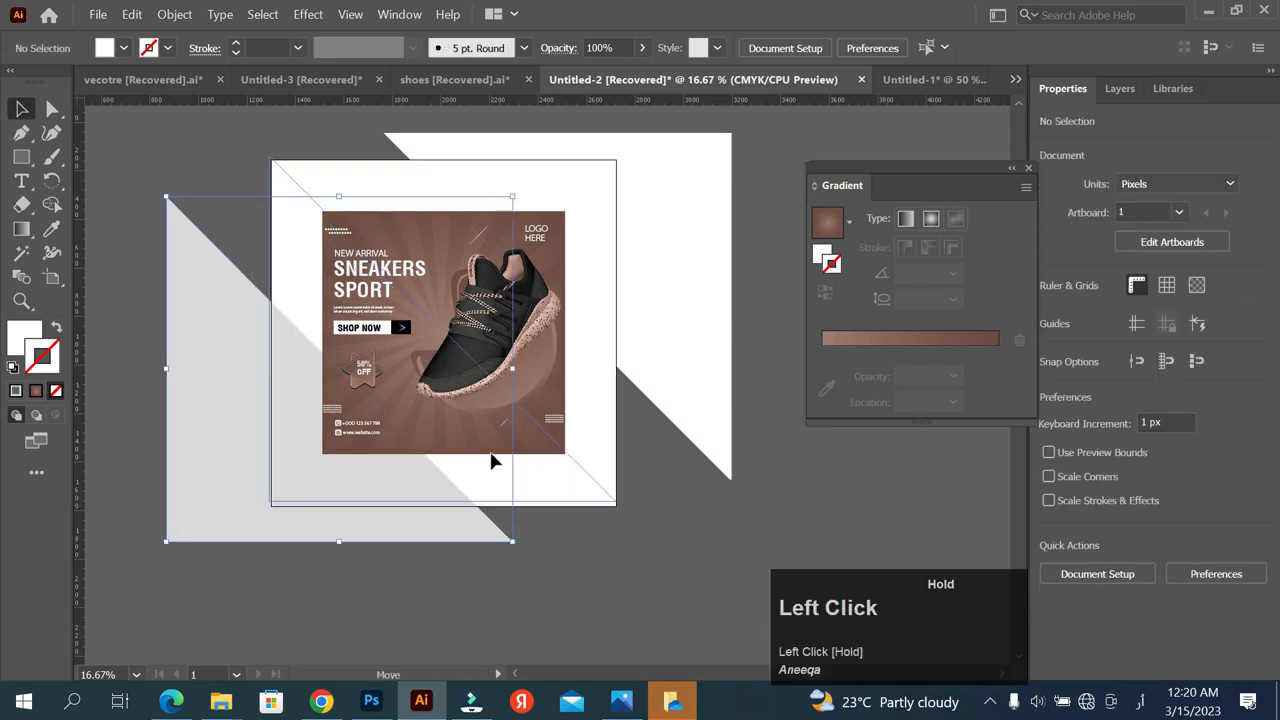
{"action": "left_click_drag", "start_coordinate": [686, 251], "coordinate": [560, 265]}
{"action": "scroll", "coordinate": [566, 182], "scroll_direction": "up", "scroll_amount": 1}
{"action": "left_click_drag", "start_coordinate": [556, 170], "coordinate": [565, 179]}
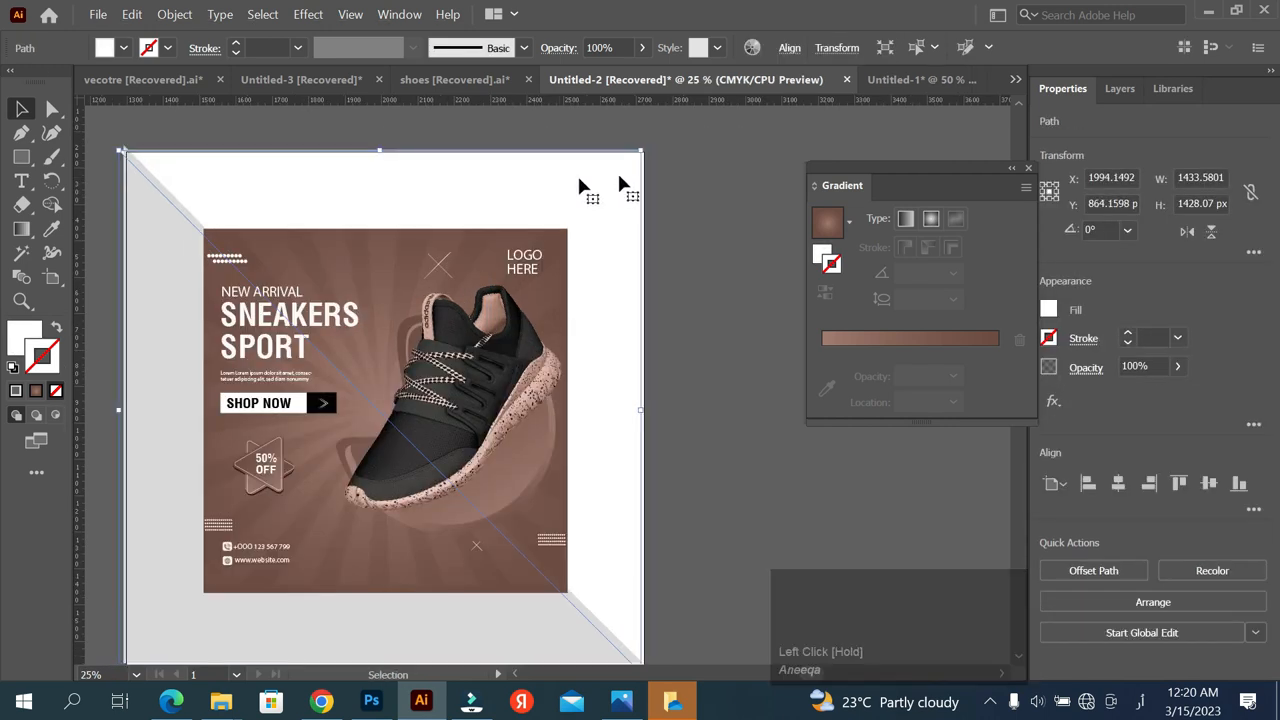
Fine-tune the background triangles at the upper-left corner to close the gap along their shared diagonal
{"action": "left_click", "coordinate": [680, 188]}
{"action": "scroll", "coordinate": [618, 226], "scroll_direction": "down", "scroll_amount": 1}
{"action": "scroll", "coordinate": [300, 179], "scroll_direction": "up", "scroll_amount": 1}
{"action": "left_click_drag", "start_coordinate": [258, 154], "coordinate": [331, 185]}
{"action": "left_click", "coordinate": [251, 171]}
{"action": "scroll", "coordinate": [275, 188], "scroll_direction": "up", "scroll_amount": 2}
{"action": "left_click", "coordinate": [246, 186]}
{"action": "left_click", "coordinate": [314, 194]}
{"action": "left_click", "coordinate": [333, 184]}
{"action": "left_click", "coordinate": [306, 161]}
{"action": "scroll", "coordinate": [307, 165], "scroll_direction": "down", "scroll_amount": 3}
{"action": "scroll", "coordinate": [495, 241], "scroll_direction": "up", "scroll_amount": 1}
{"action": "scroll", "coordinate": [510, 238], "scroll_direction": "down", "scroll_amount": 1}
Scale the poster group down to about 874 px high, keeping it centred on the two-tone background
{"action": "left_click_drag", "start_coordinate": [658, 190], "coordinate": [338, 456]}
{"action": "left_click", "coordinate": [445, 503], "text": "shift"}
{"action": "scroll", "coordinate": [473, 437], "scroll_direction": "up", "scroll_amount": 2}
{"action": "scroll", "coordinate": [481, 463], "scroll_direction": "down", "scroll_amount": 1}
{"action": "left_click_drag", "start_coordinate": [517, 484], "coordinate": [512, 461]}
Apply a Multiply drop shadow to the poster group with 75% opacity, 7 px X offset, 7 px Y offset and 20 px blur
{"action": "left_click", "coordinate": [1052, 402]}
{"action": "mouse_move", "coordinate": [1078, 398]}
{"action": "left_click", "coordinate": [1010, 408]}
{"action": "left_click", "coordinate": [997, 344]}
{"action": "scroll", "coordinate": [1000, 343], "scroll_direction": "up", "scroll_amount": 9}
{"action": "scroll", "coordinate": [1008, 346], "scroll_direction": "down", "scroll_amount": 4}
{"action": "type", "text": "7"}
{"action": "left_click", "coordinate": [1011, 373]}
{"action": "type", "text": "7"}
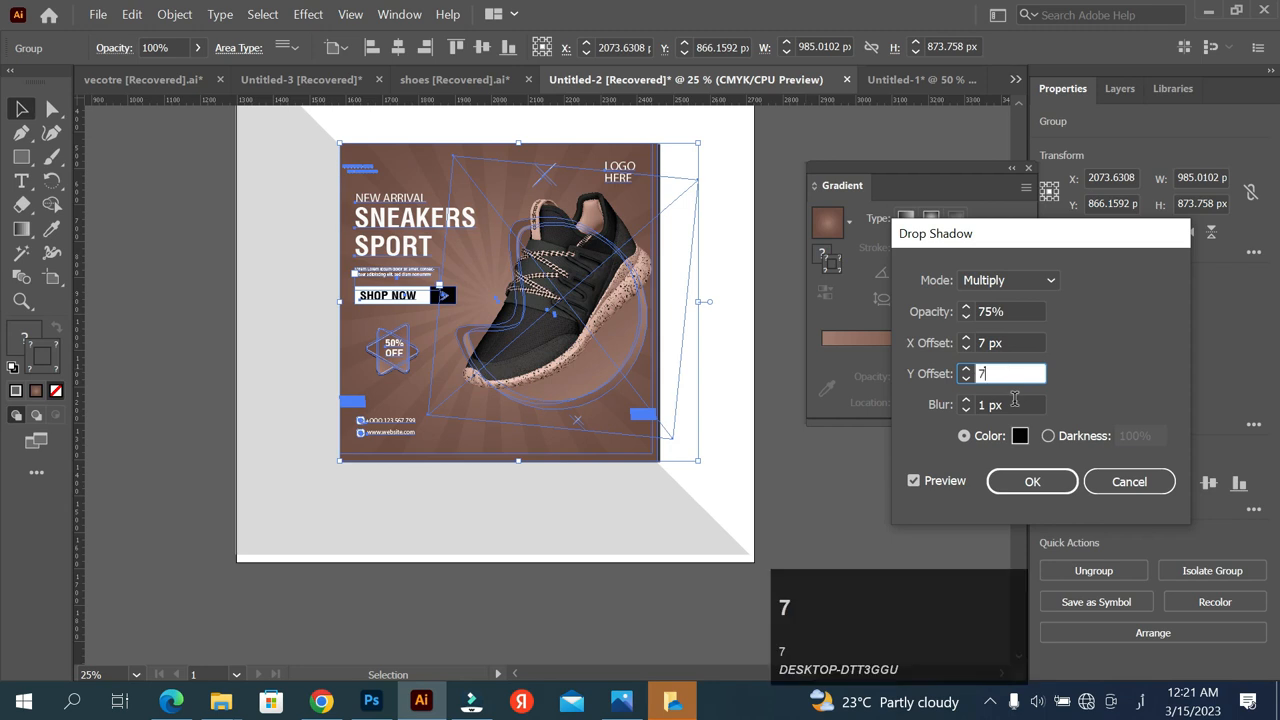
{"action": "key", "text": "BackSpace"}
{"action": "type", "text": "20"}
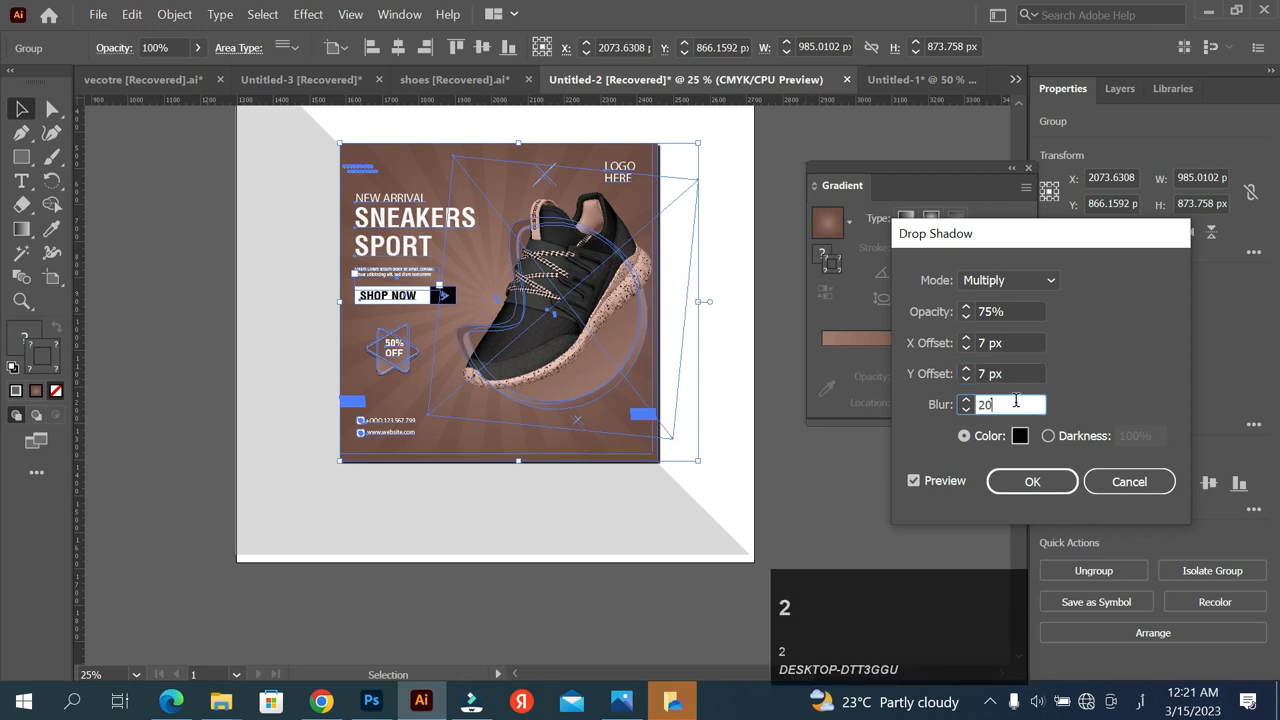
{"action": "left_click", "coordinate": [1008, 342]}
{"action": "left_click", "coordinate": [1032, 481]}
{"action": "left_click", "coordinate": [722, 333]}
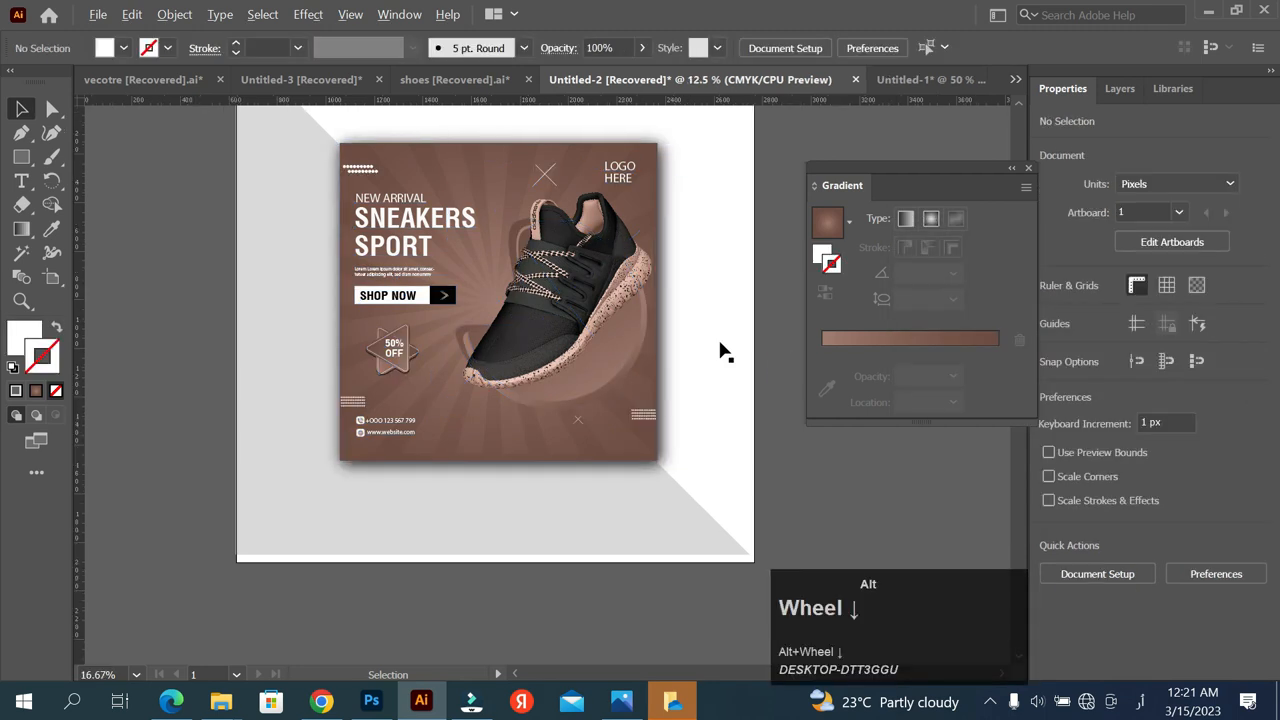
{"action": "scroll", "coordinate": [652, 307], "scroll_direction": "down", "scroll_amount": 1}
{"action": "scroll", "coordinate": [603, 280], "scroll_direction": "up", "scroll_amount": 3}
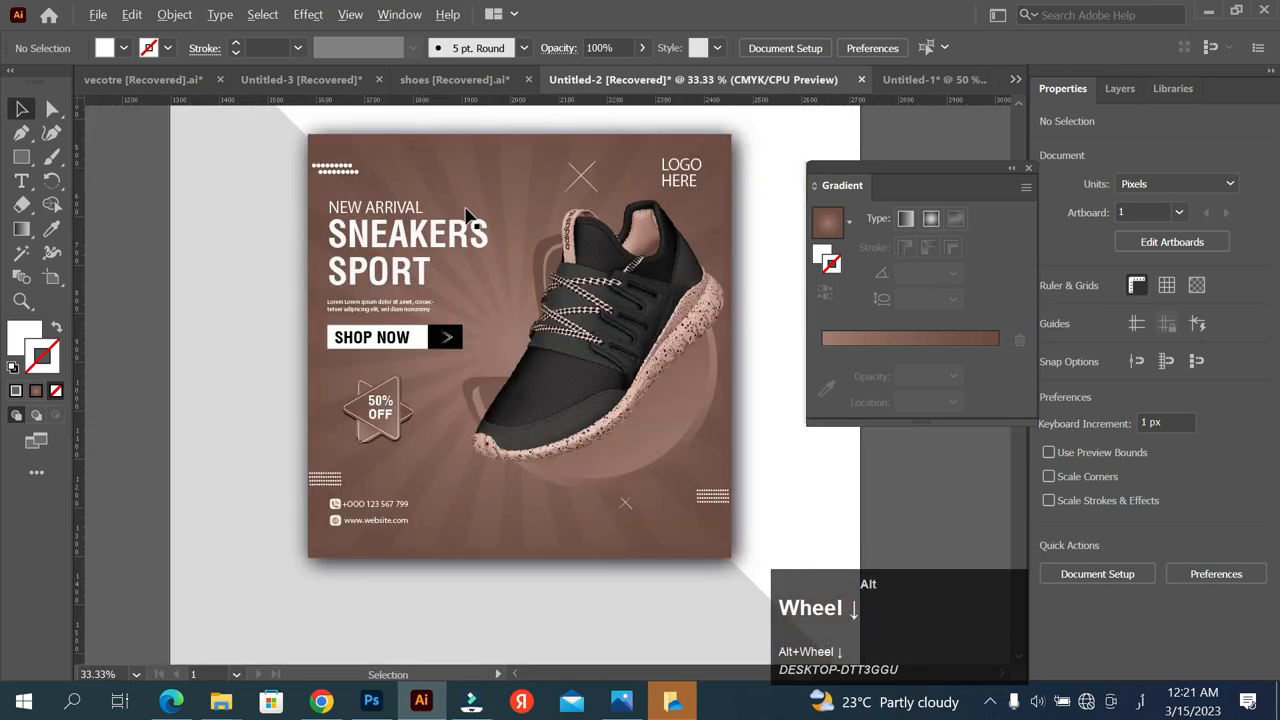
{"action": "scroll", "coordinate": [478, 197], "scroll_direction": "down", "scroll_amount": 1}
{"action": "scroll", "coordinate": [486, 137], "scroll_direction": "up", "scroll_amount": 1}
{"action": "scroll", "coordinate": [477, 200], "scroll_direction": "down", "scroll_amount": 1}
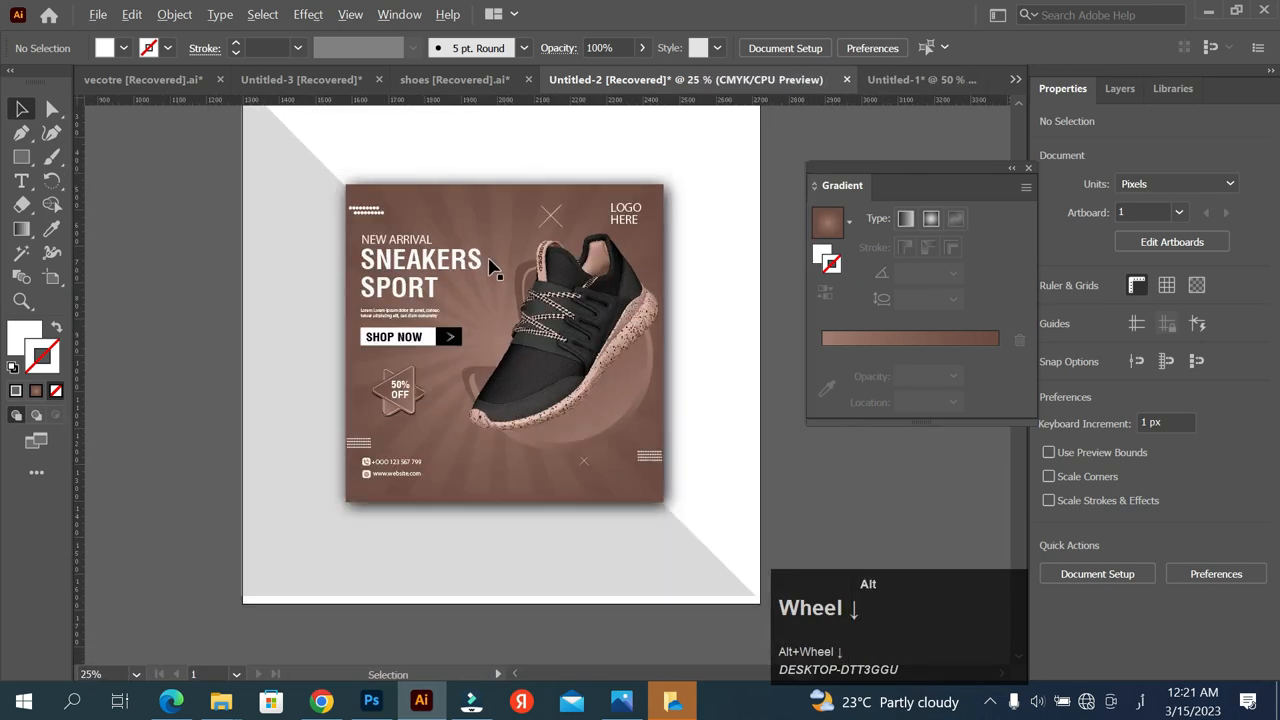
{"action": "scroll", "coordinate": [491, 269], "scroll_direction": "up", "scroll_amount": 1}
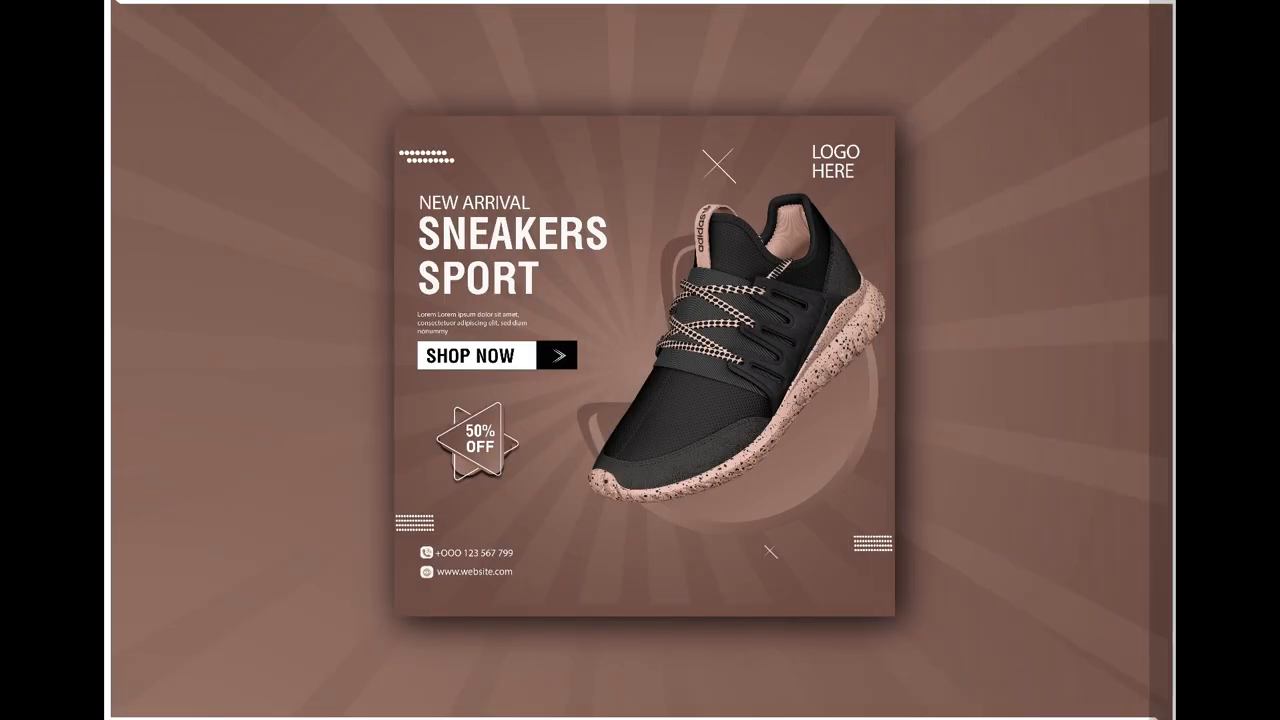